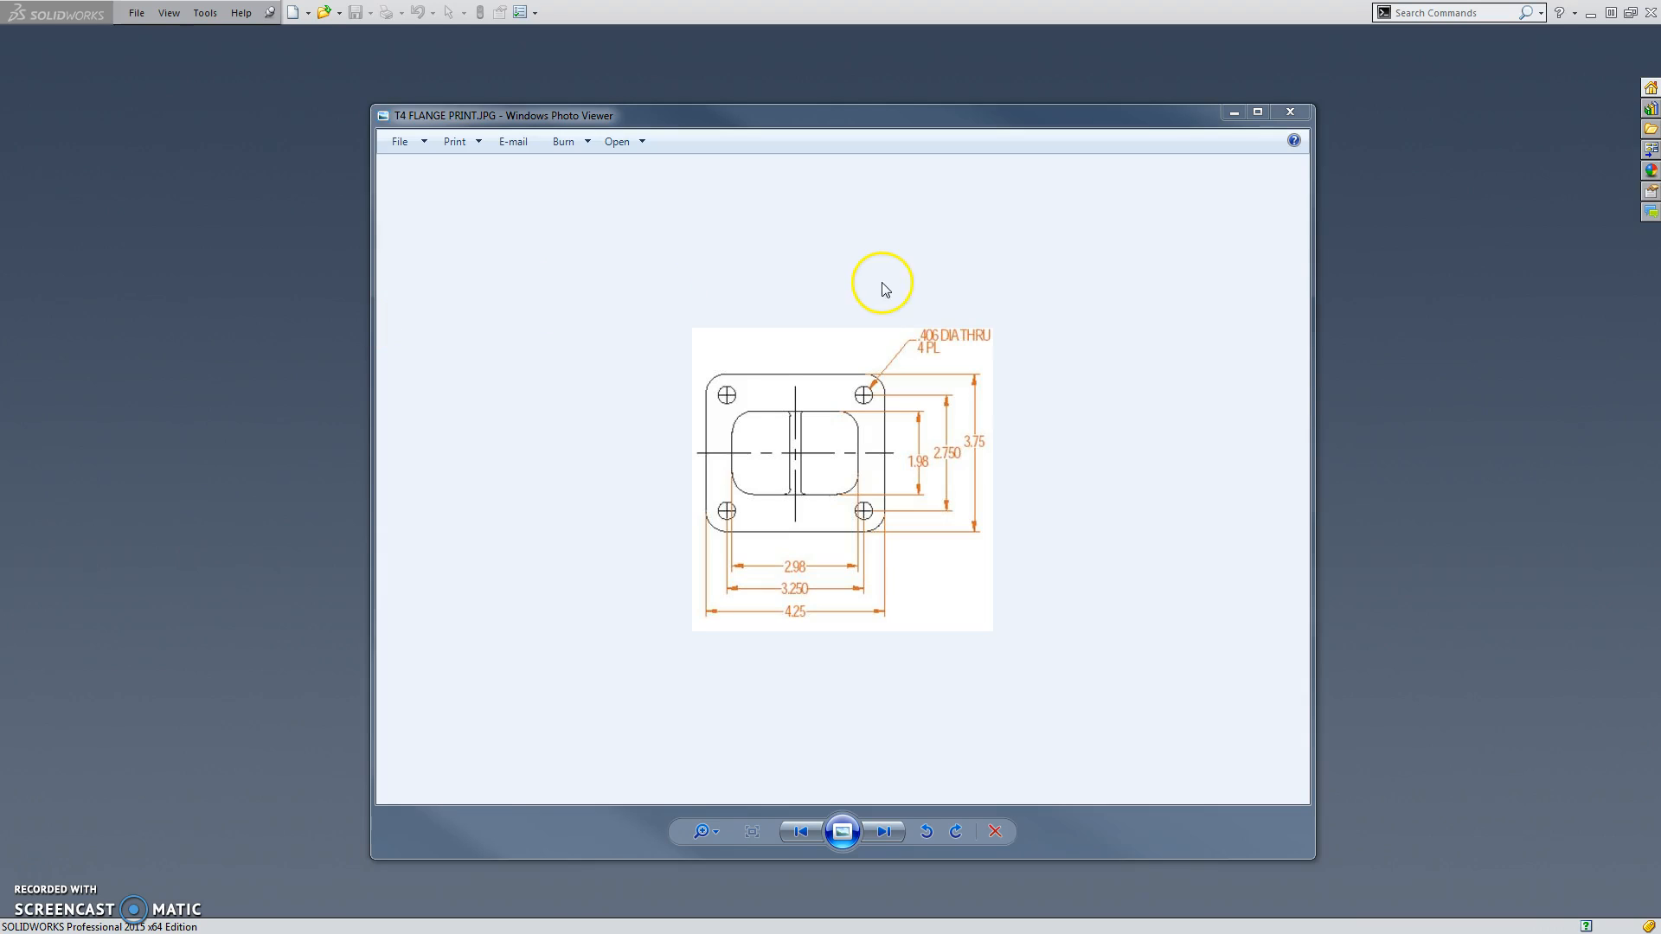
- Create a new part document and start an Extruded Boss/Base sketch on the Front Plane
{"action": "left_click_drag", "start_coordinate": [853, 120], "coordinate": [0, 69]}
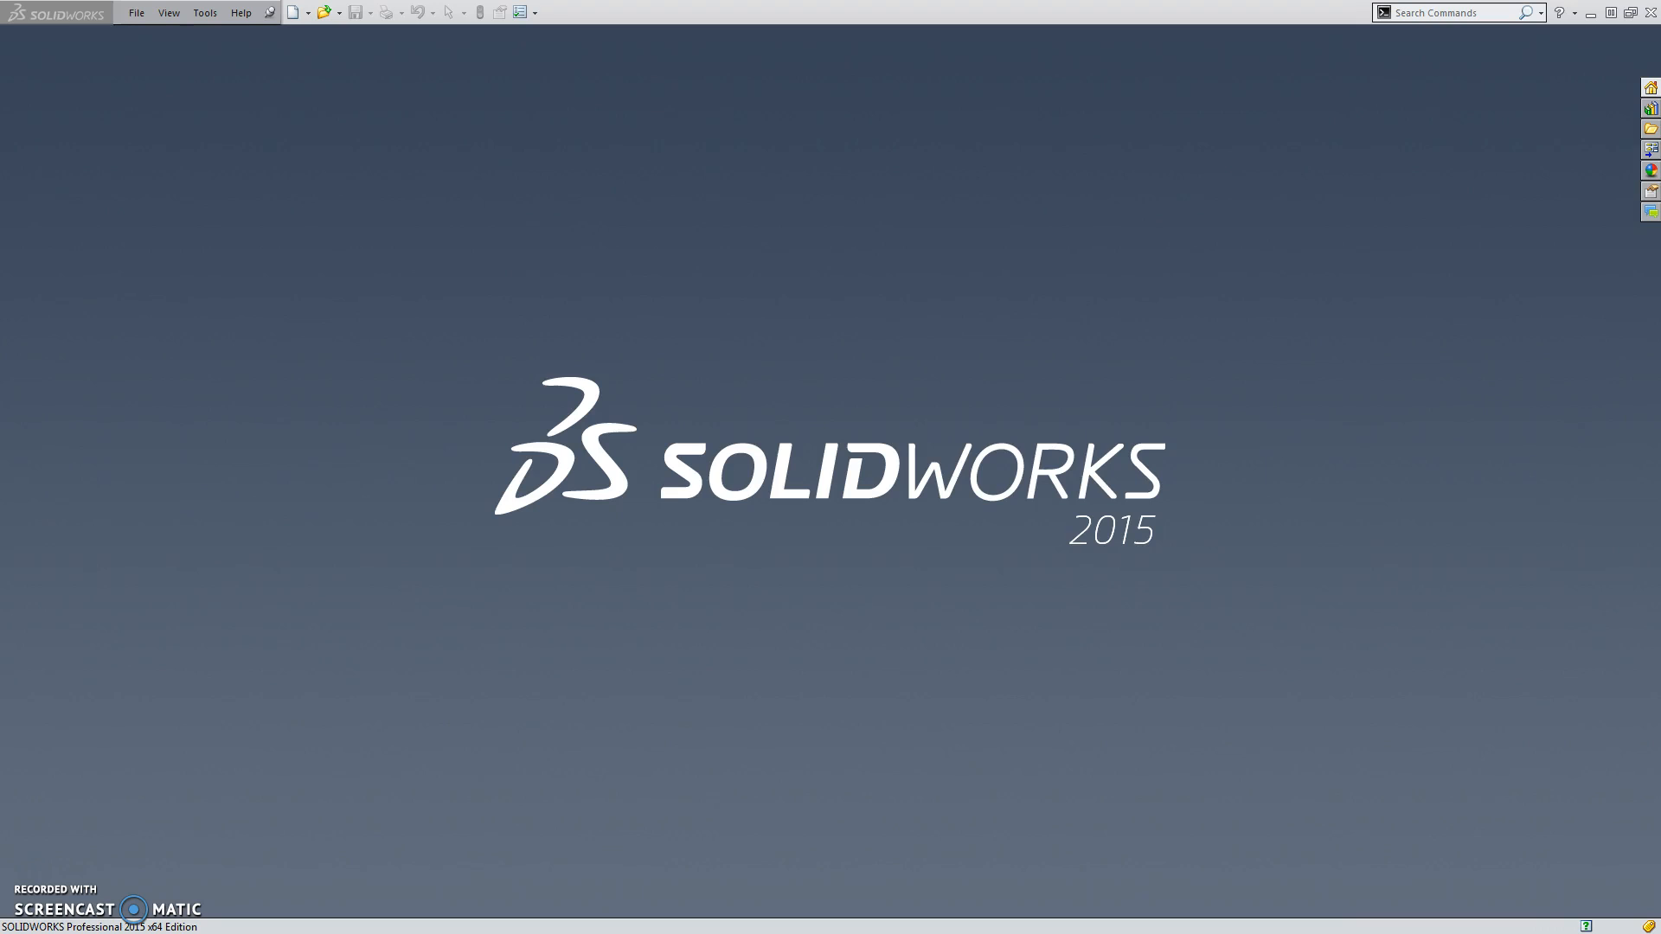
{"action": "left_click", "coordinate": [143, 13]}
{"action": "left_click", "coordinate": [161, 36]}
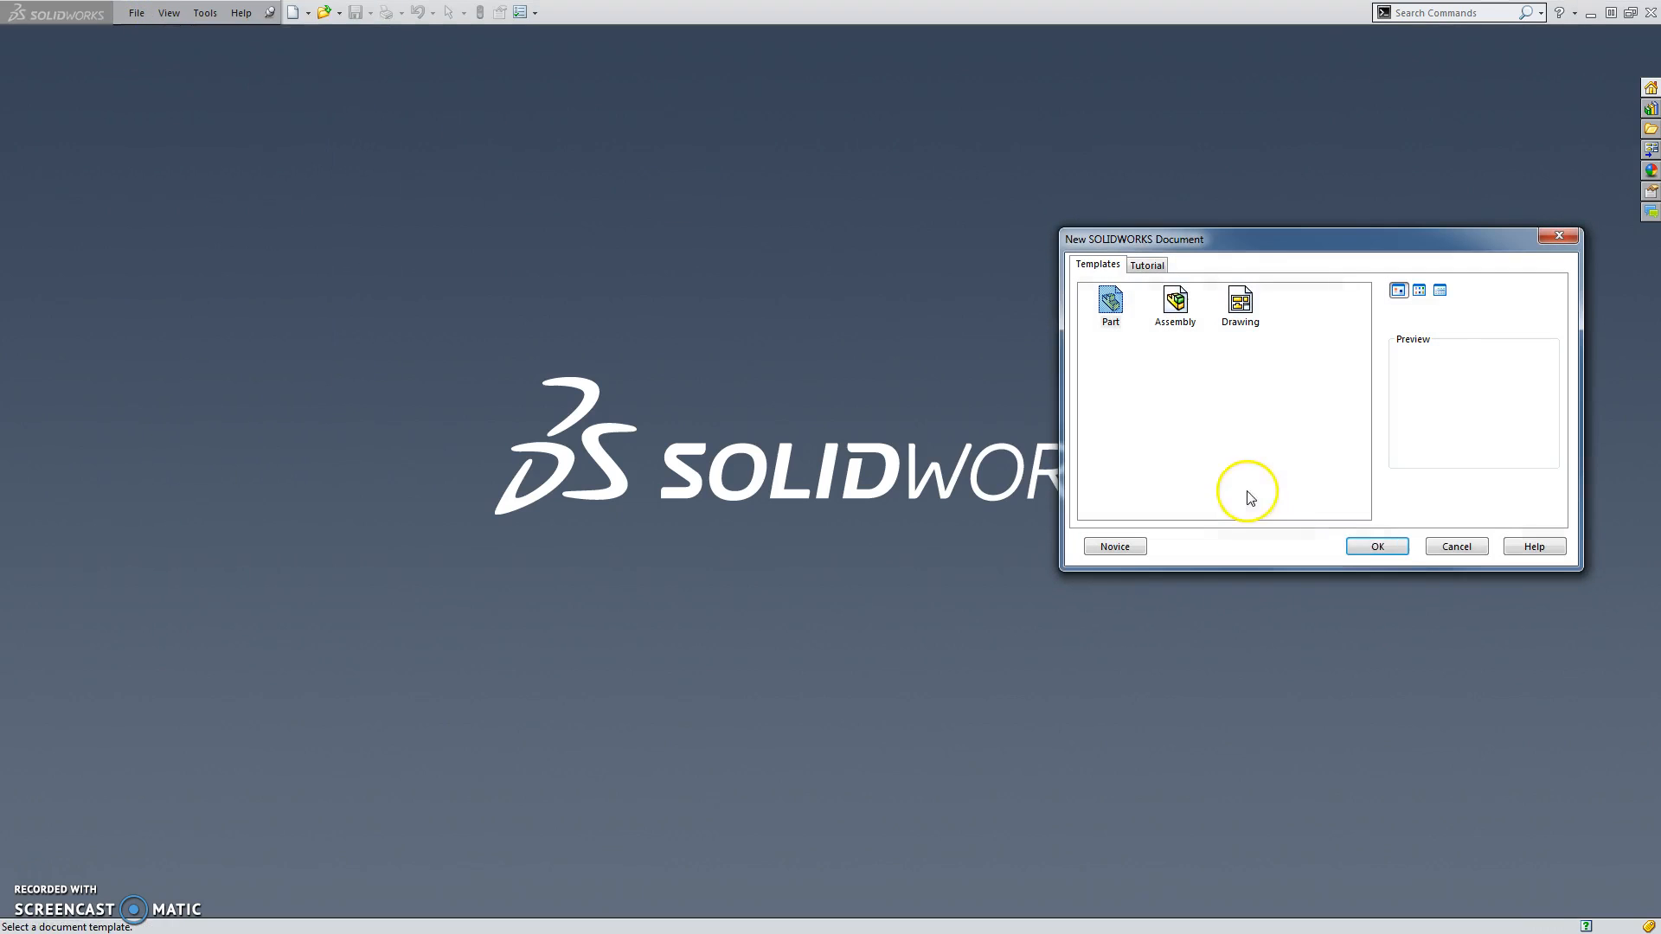
{"action": "left_click", "coordinate": [1379, 548]}
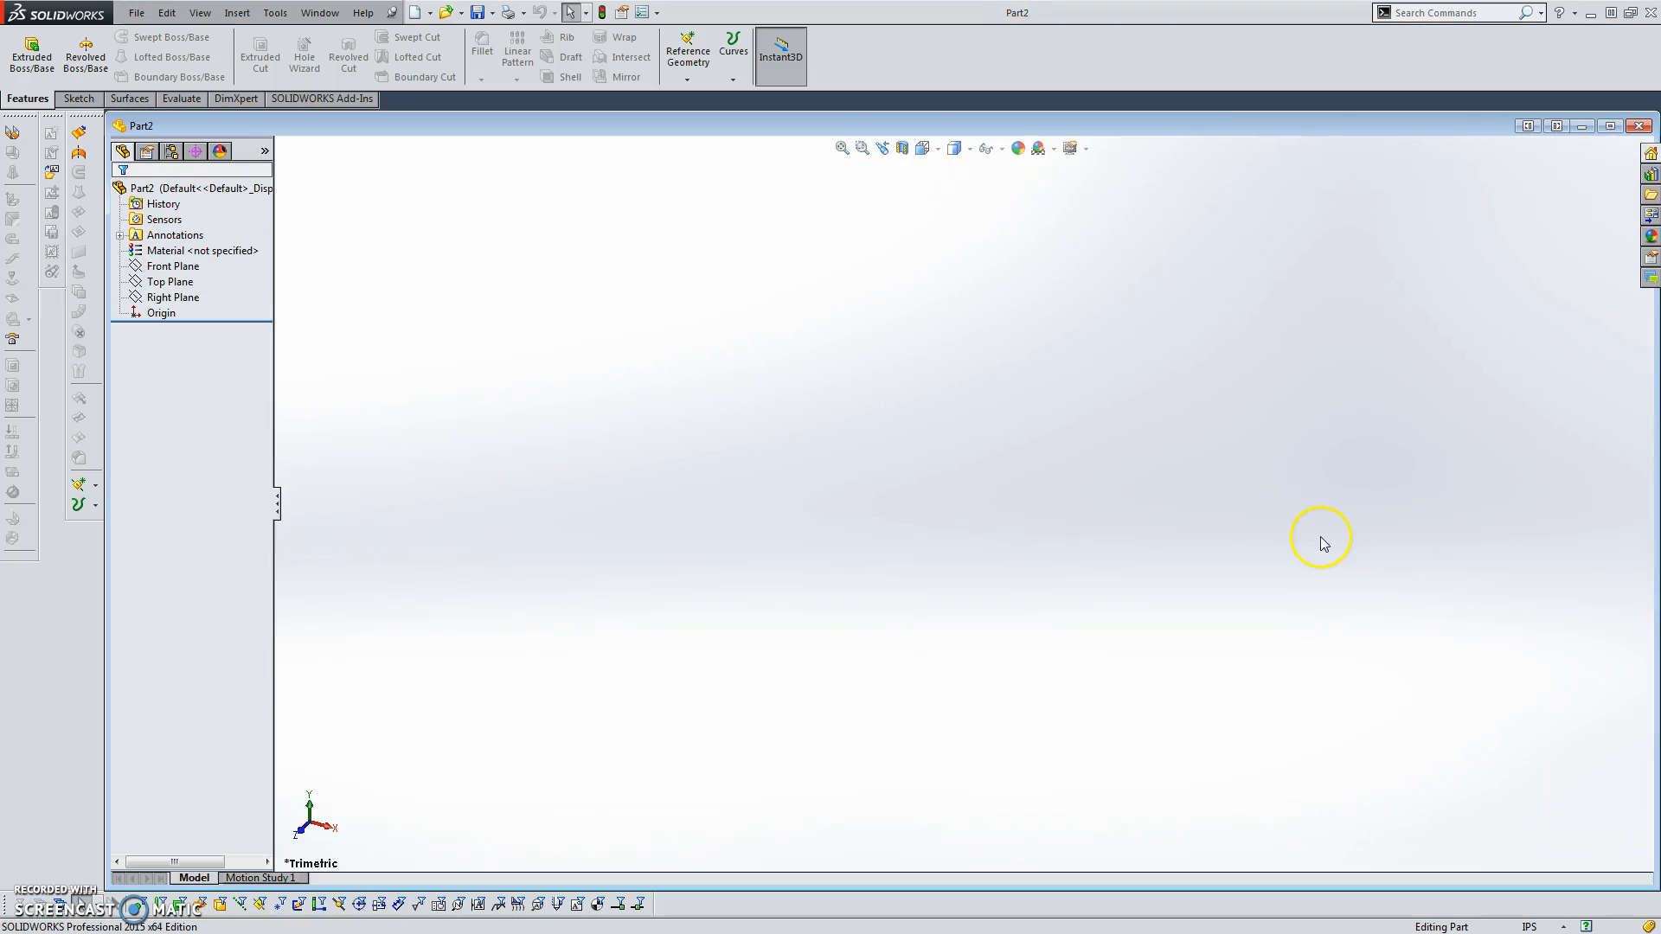
{"action": "left_click", "coordinate": [40, 74]}
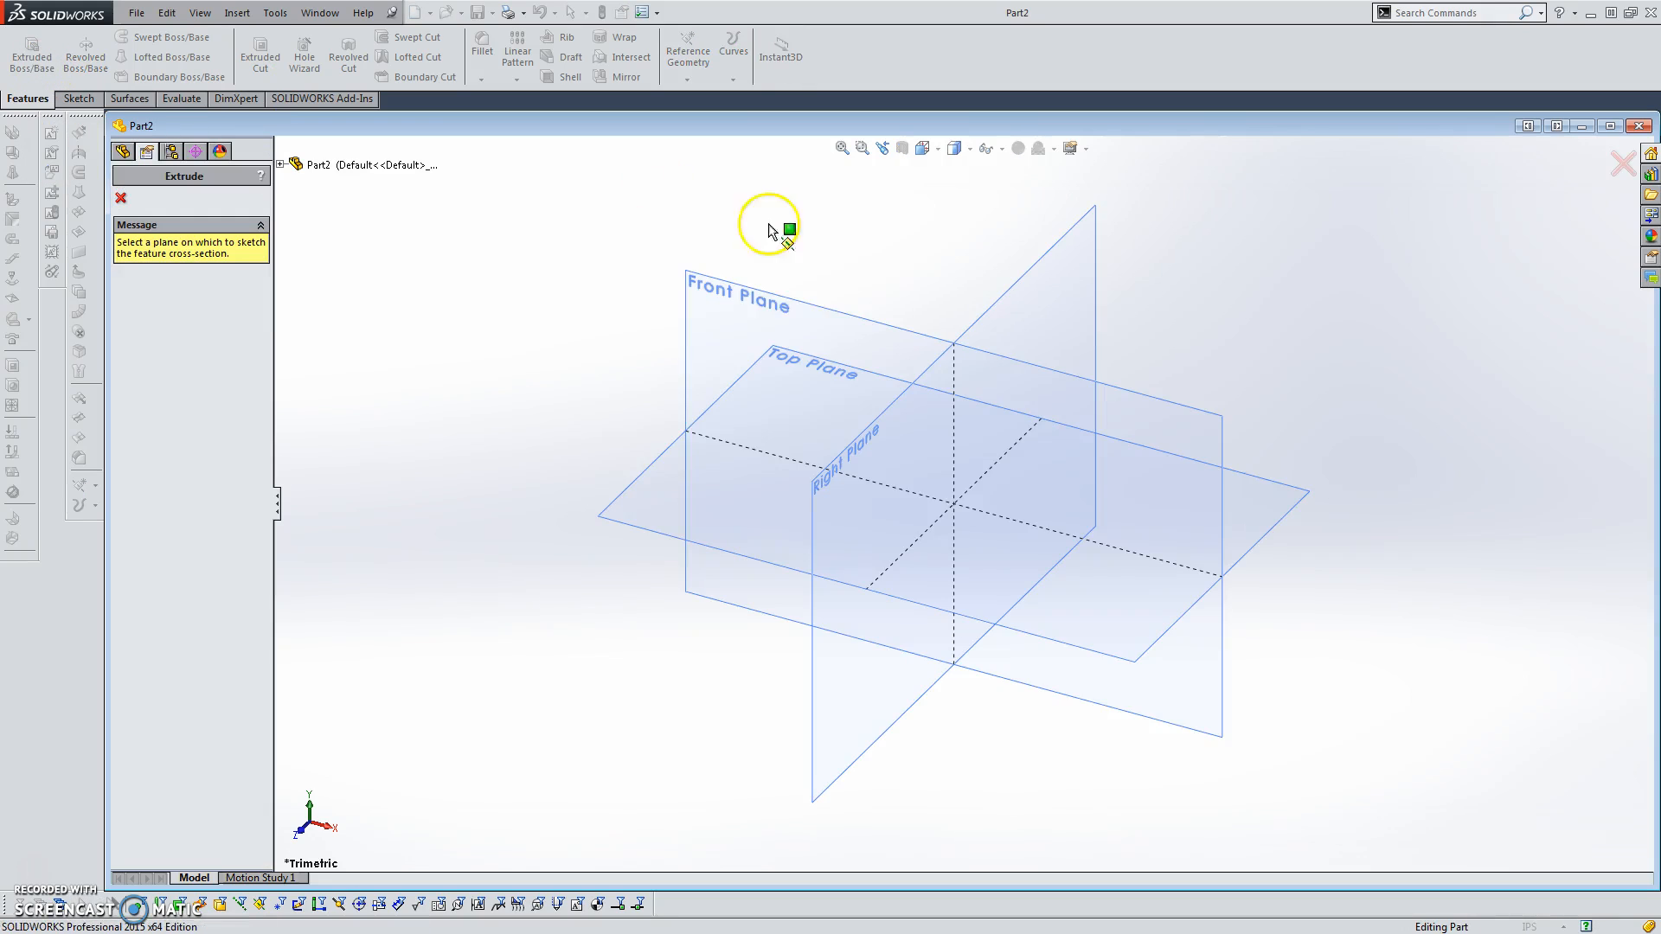
{"action": "left_click", "coordinate": [825, 330]}
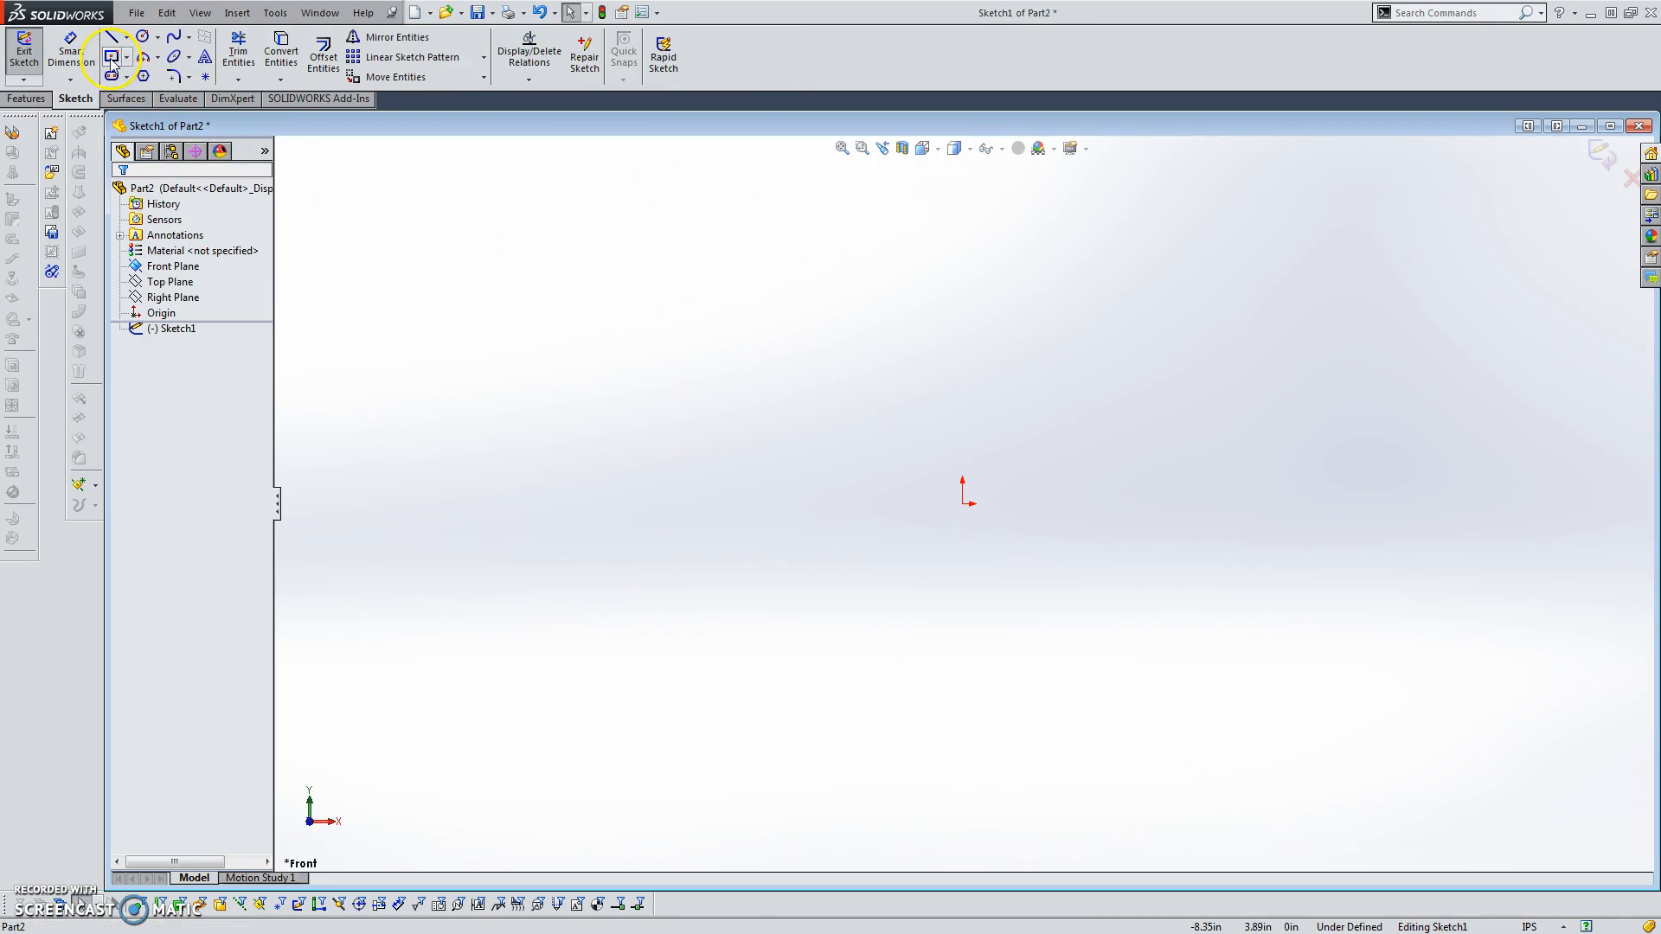
- Sketch two center rectangles from the origin, the outer about 7.66 by 3.85 in and the inner about 4.94 by 3.28 in
{"action": "left_click", "coordinate": [112, 58]}
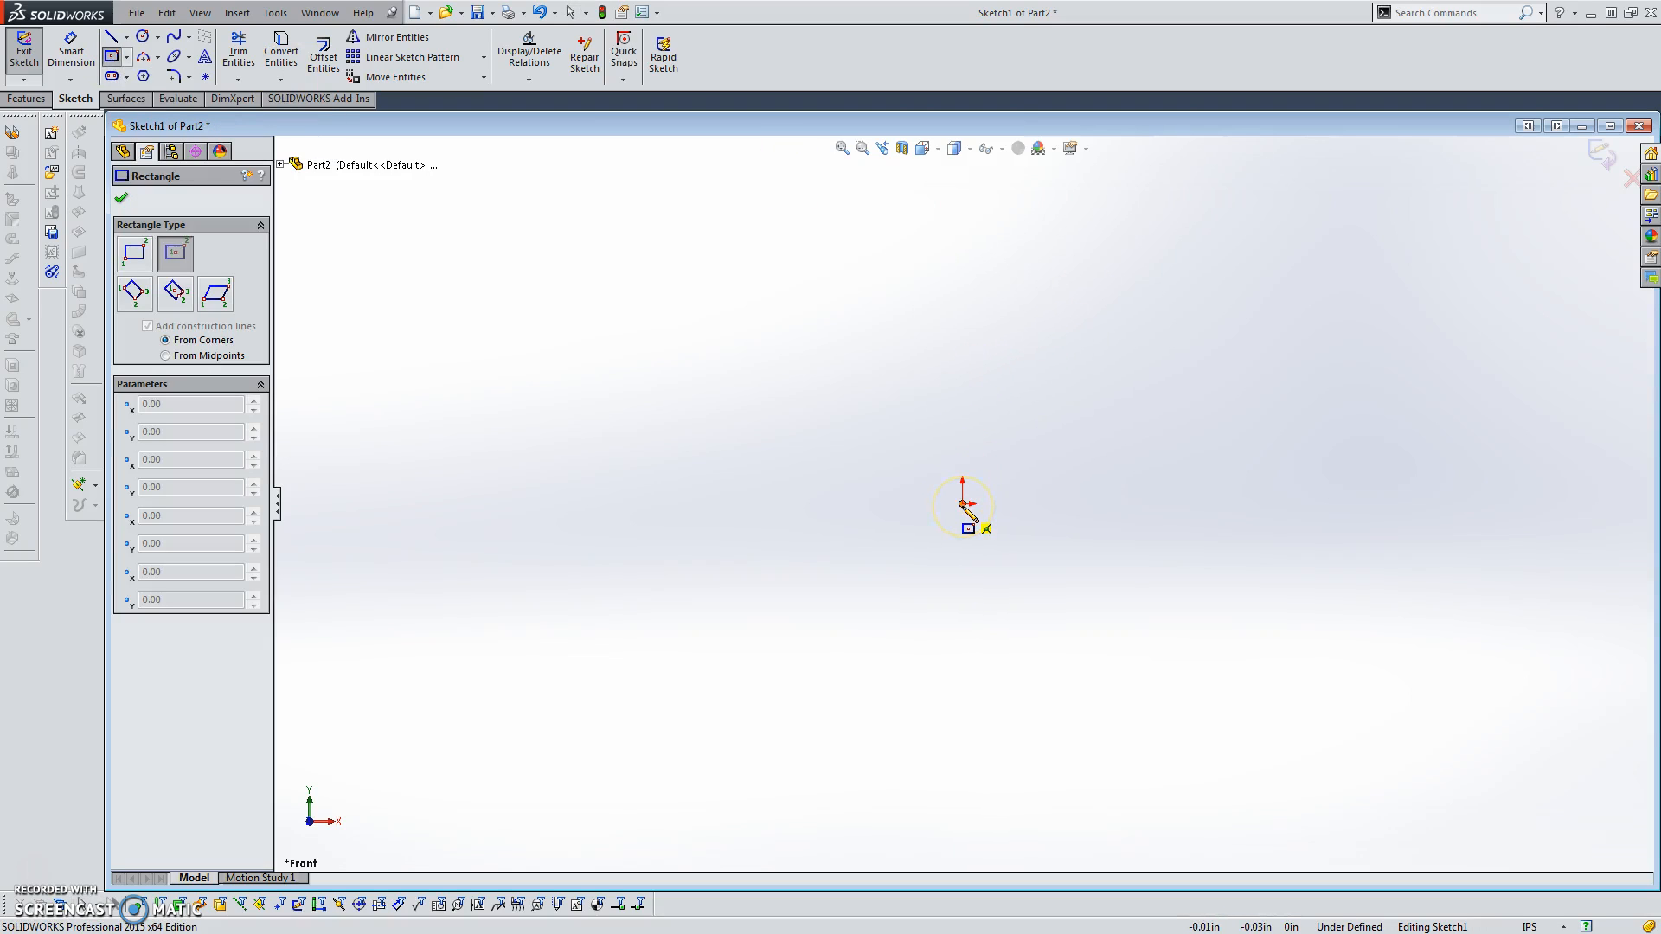
{"action": "mouse_move", "coordinate": [963, 504]}
{"action": "left_mouse_down"}
{"action": "mouse_move", "coordinate": [879, 445]}
{"action": "mouse_move", "coordinate": [672, 350]}
{"action": "left_mouse_up"}
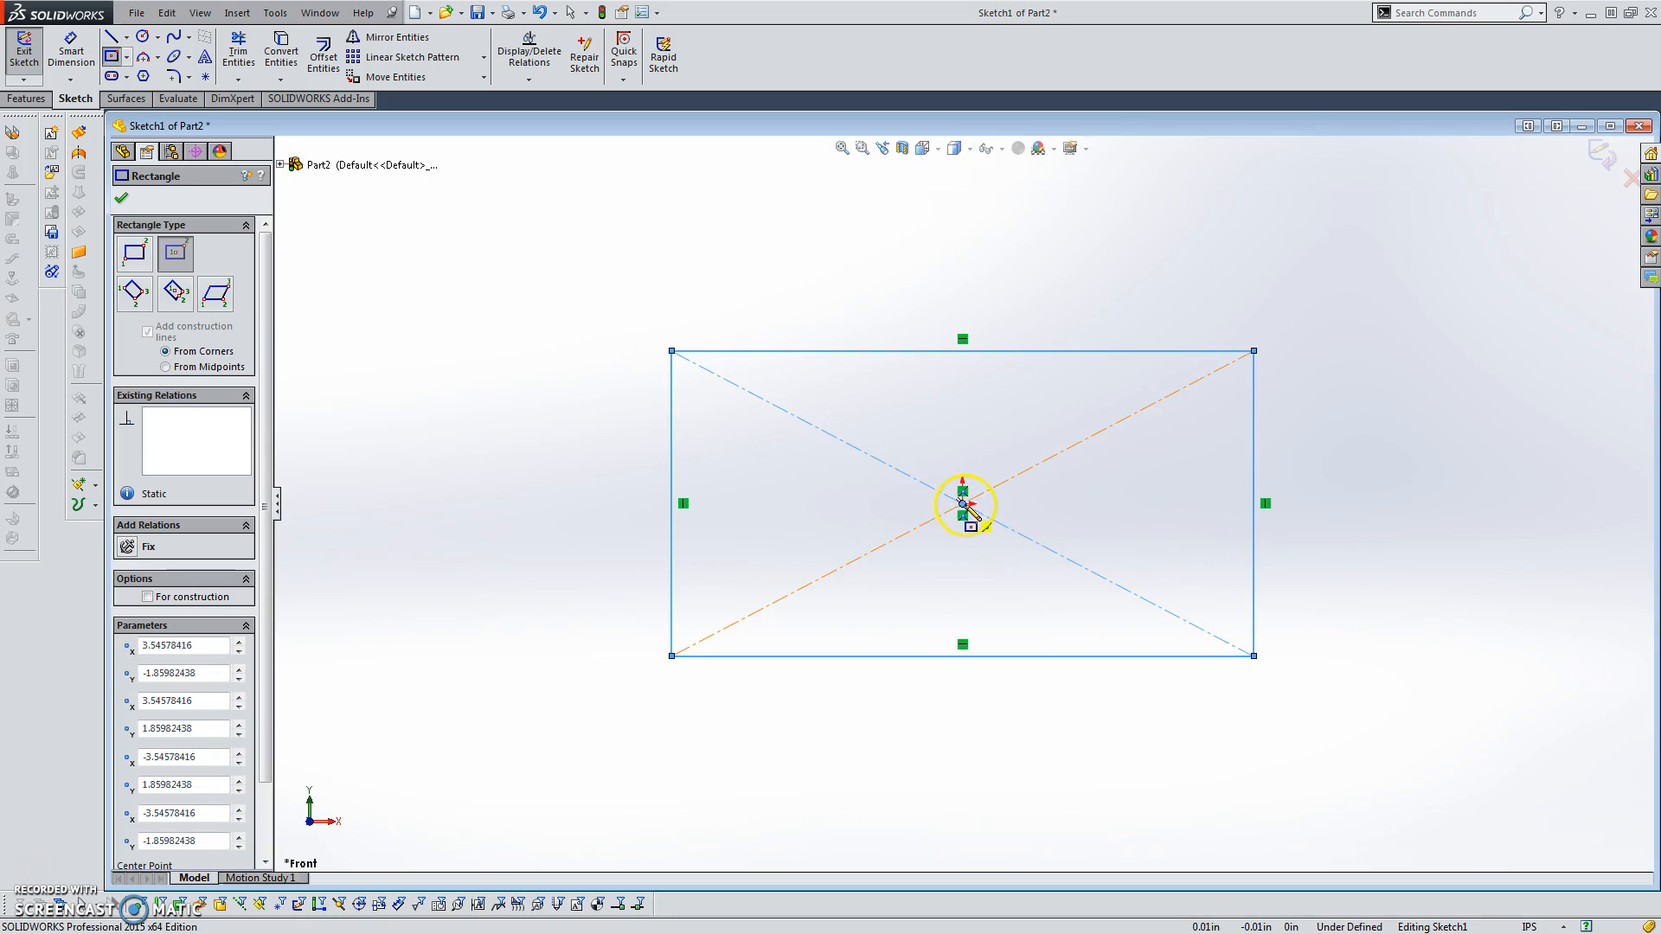
{"action": "left_click_drag", "start_coordinate": [963, 504], "coordinate": [760, 368]}
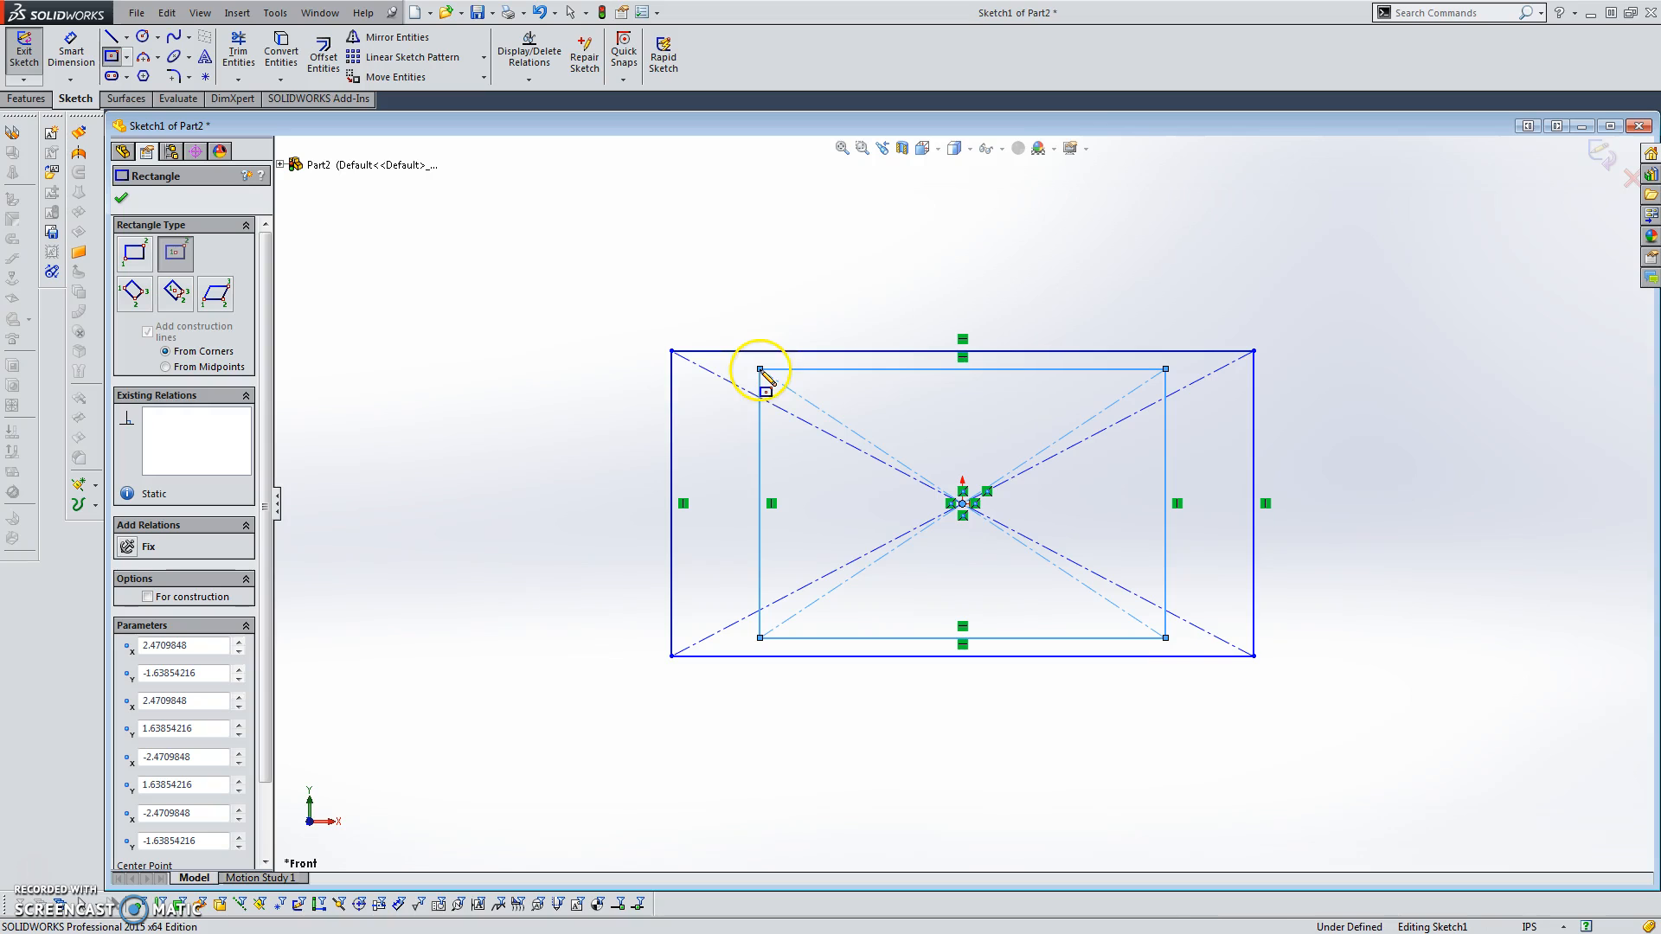
{"action": "left_click", "coordinate": [121, 198]}
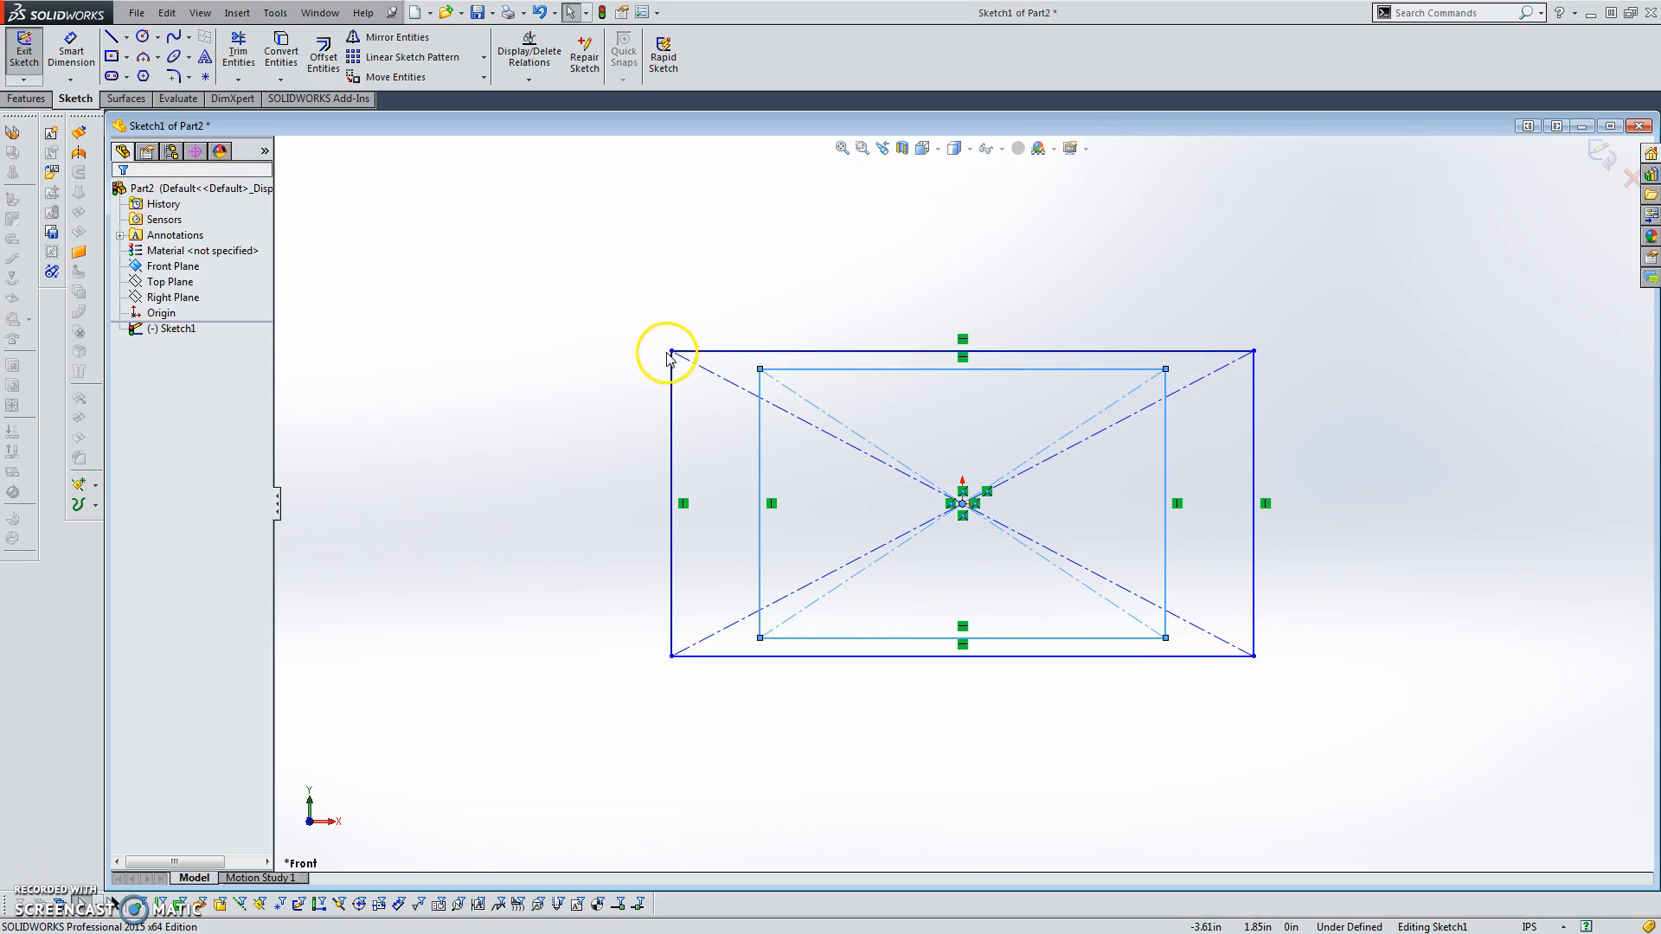
{"action": "mouse_move", "coordinate": [671, 352]}
{"action": "left_mouse_down"}
{"action": "mouse_move", "coordinate": [662, 274]}
{"action": "mouse_move", "coordinate": [722, 350]}
{"action": "mouse_move", "coordinate": [705, 327]}
{"action": "mouse_move", "coordinate": [640, 351]}
{"action": "mouse_move", "coordinate": [630, 327]}
{"action": "mouse_move", "coordinate": [647, 314]}
{"action": "mouse_move", "coordinate": [649, 346]}
{"action": "left_mouse_up"}
{"action": "left_click", "coordinate": [661, 205]}
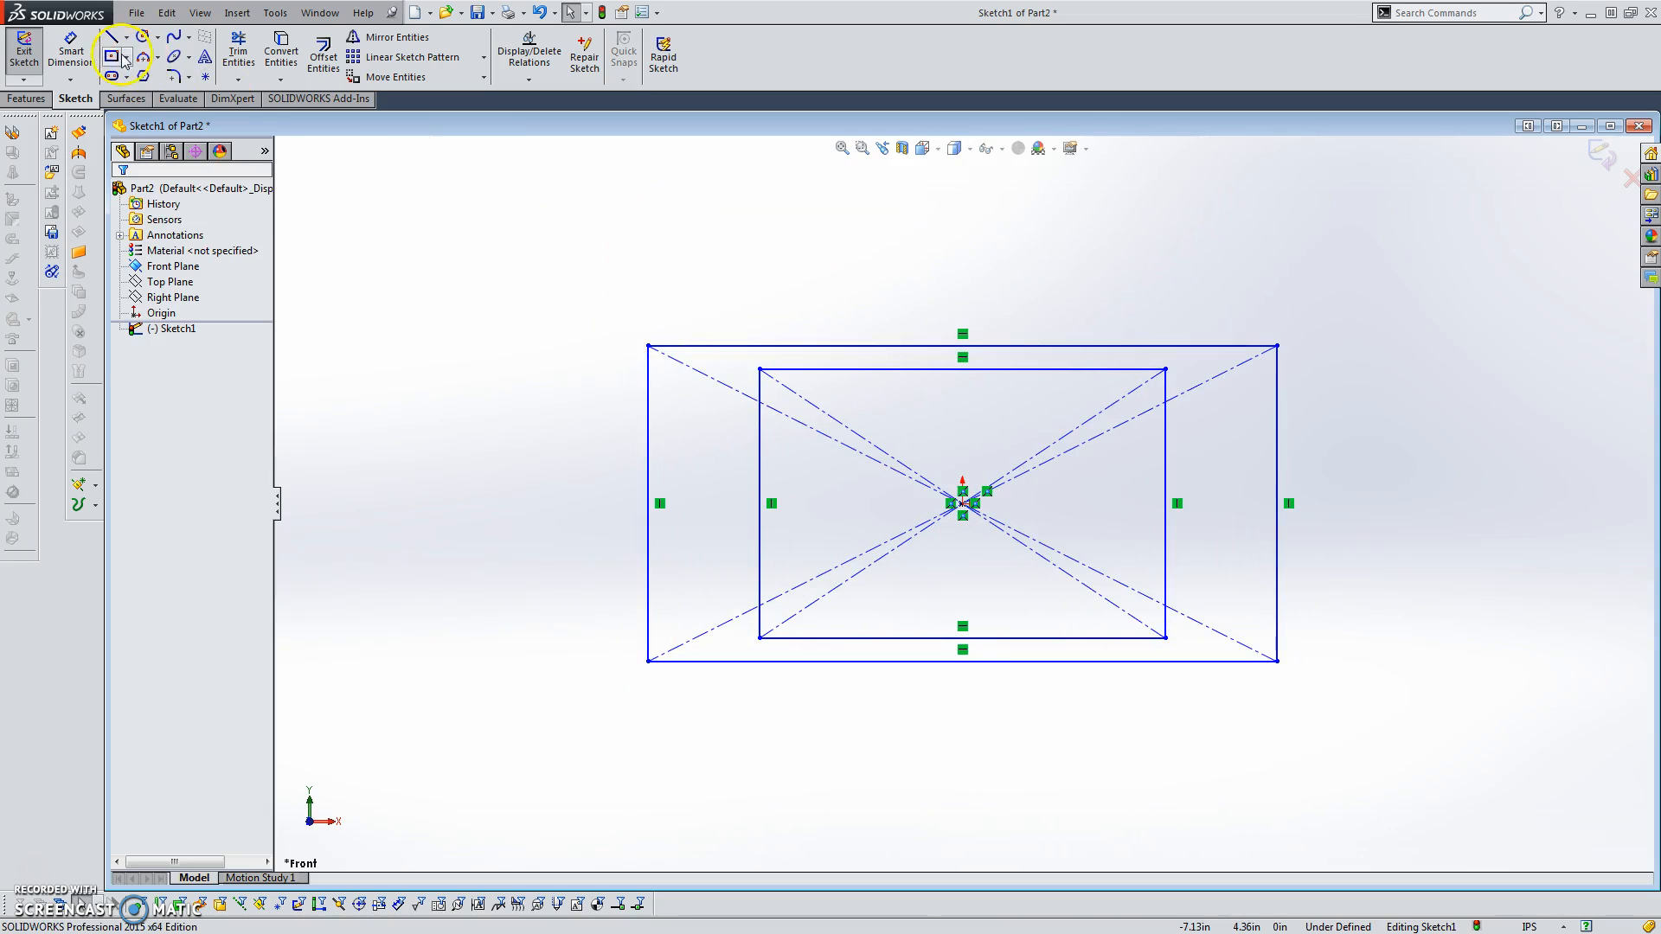
- Dimension the outer rectangle's width between its vertical sides as 4.25 in
{"action": "left_click", "coordinate": [71, 52]}
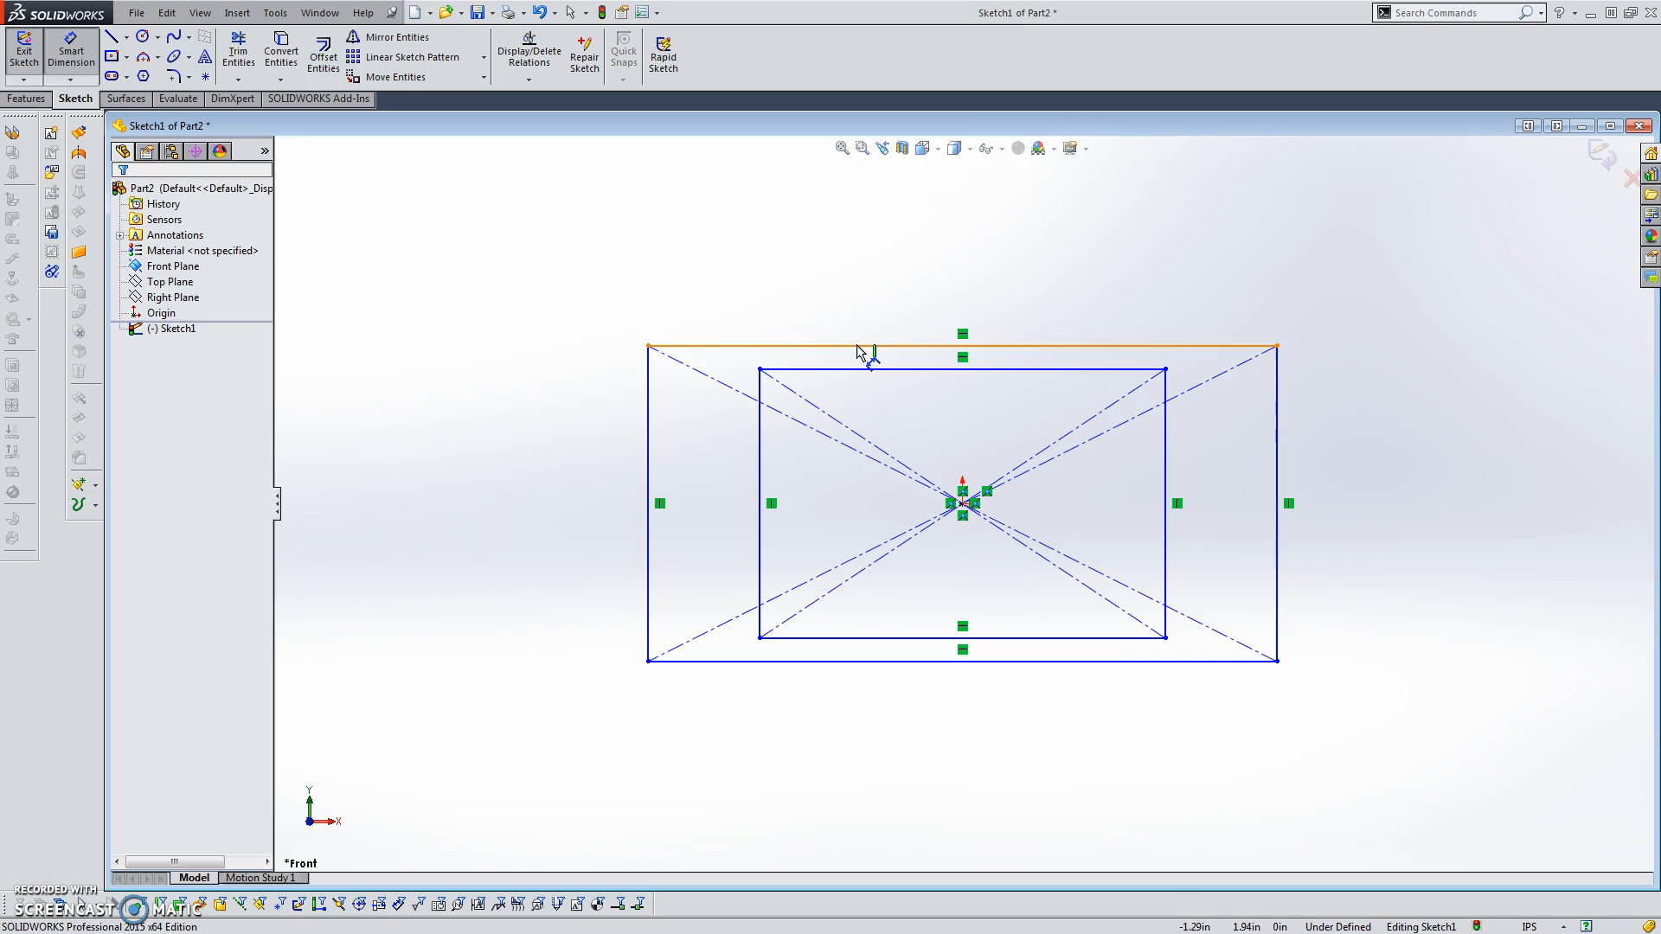
{"action": "left_click", "coordinate": [649, 389]}
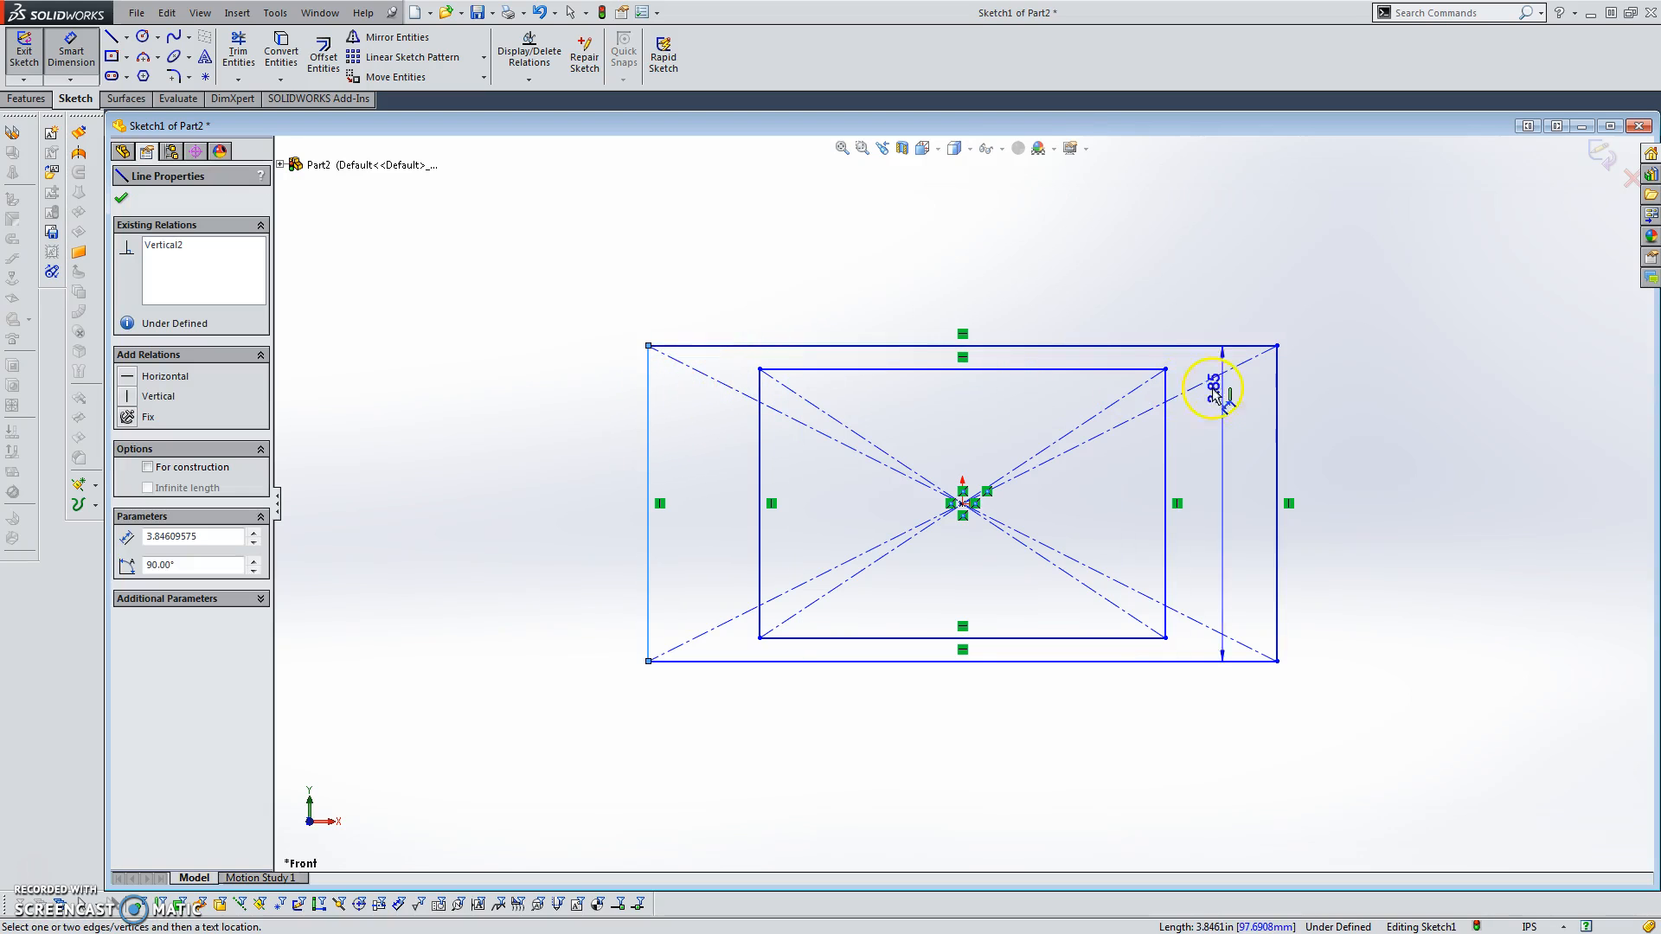
{"action": "left_click", "coordinate": [1275, 421]}
{"action": "left_click", "coordinate": [972, 245]}
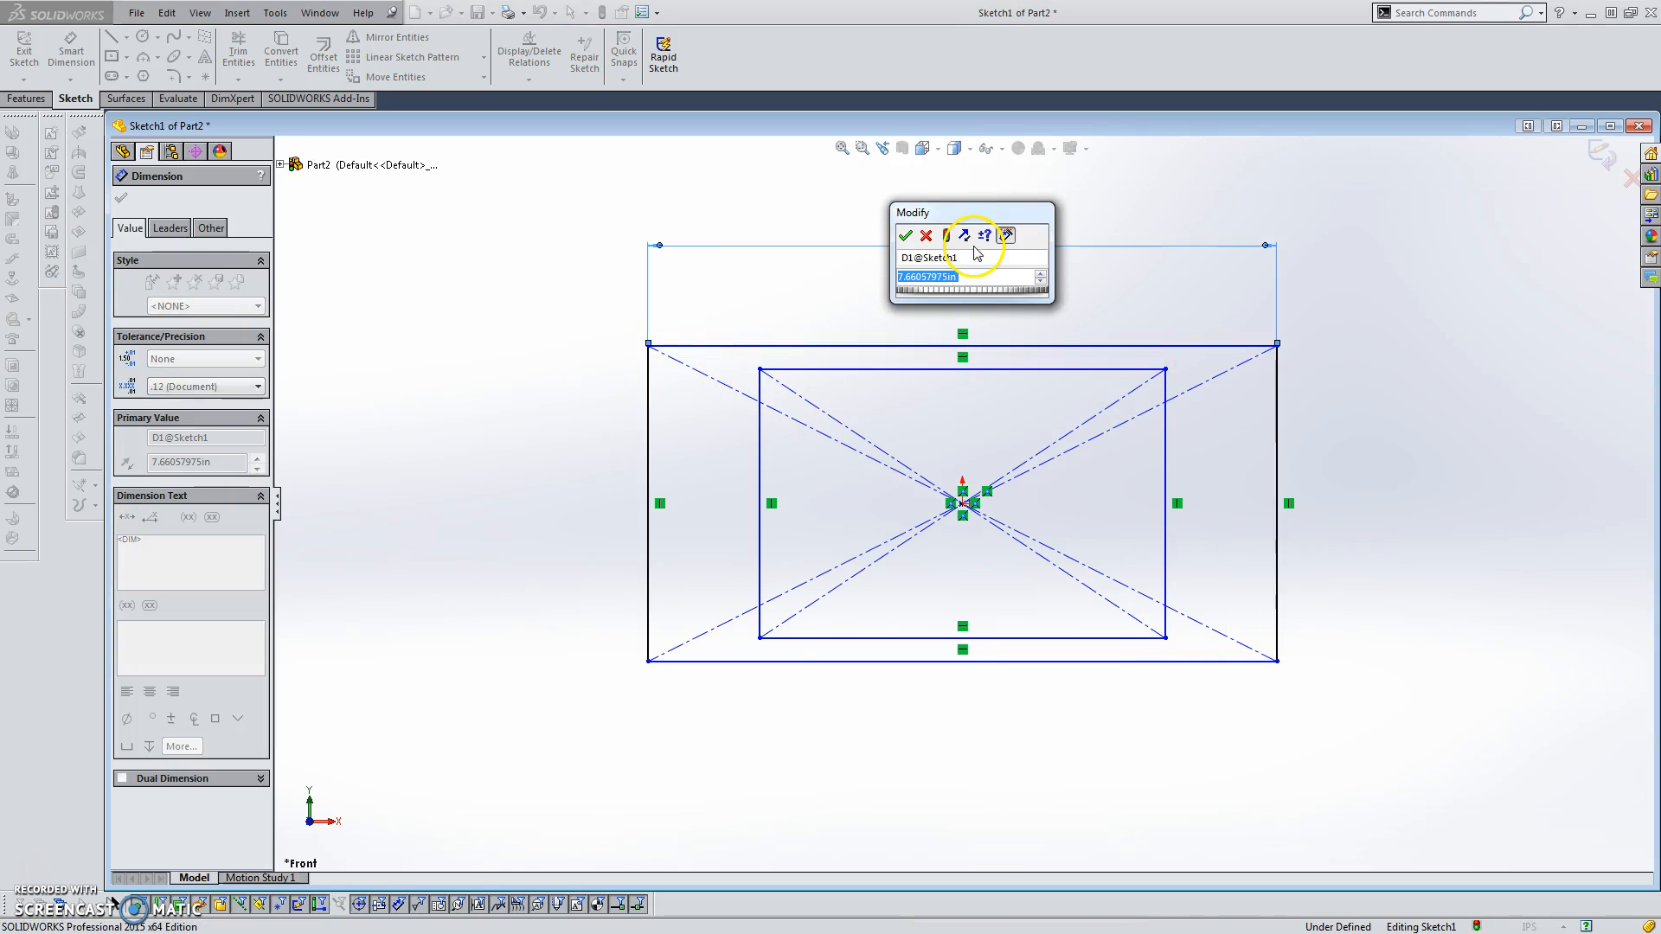
{"action": "type", "text": "4.25"}
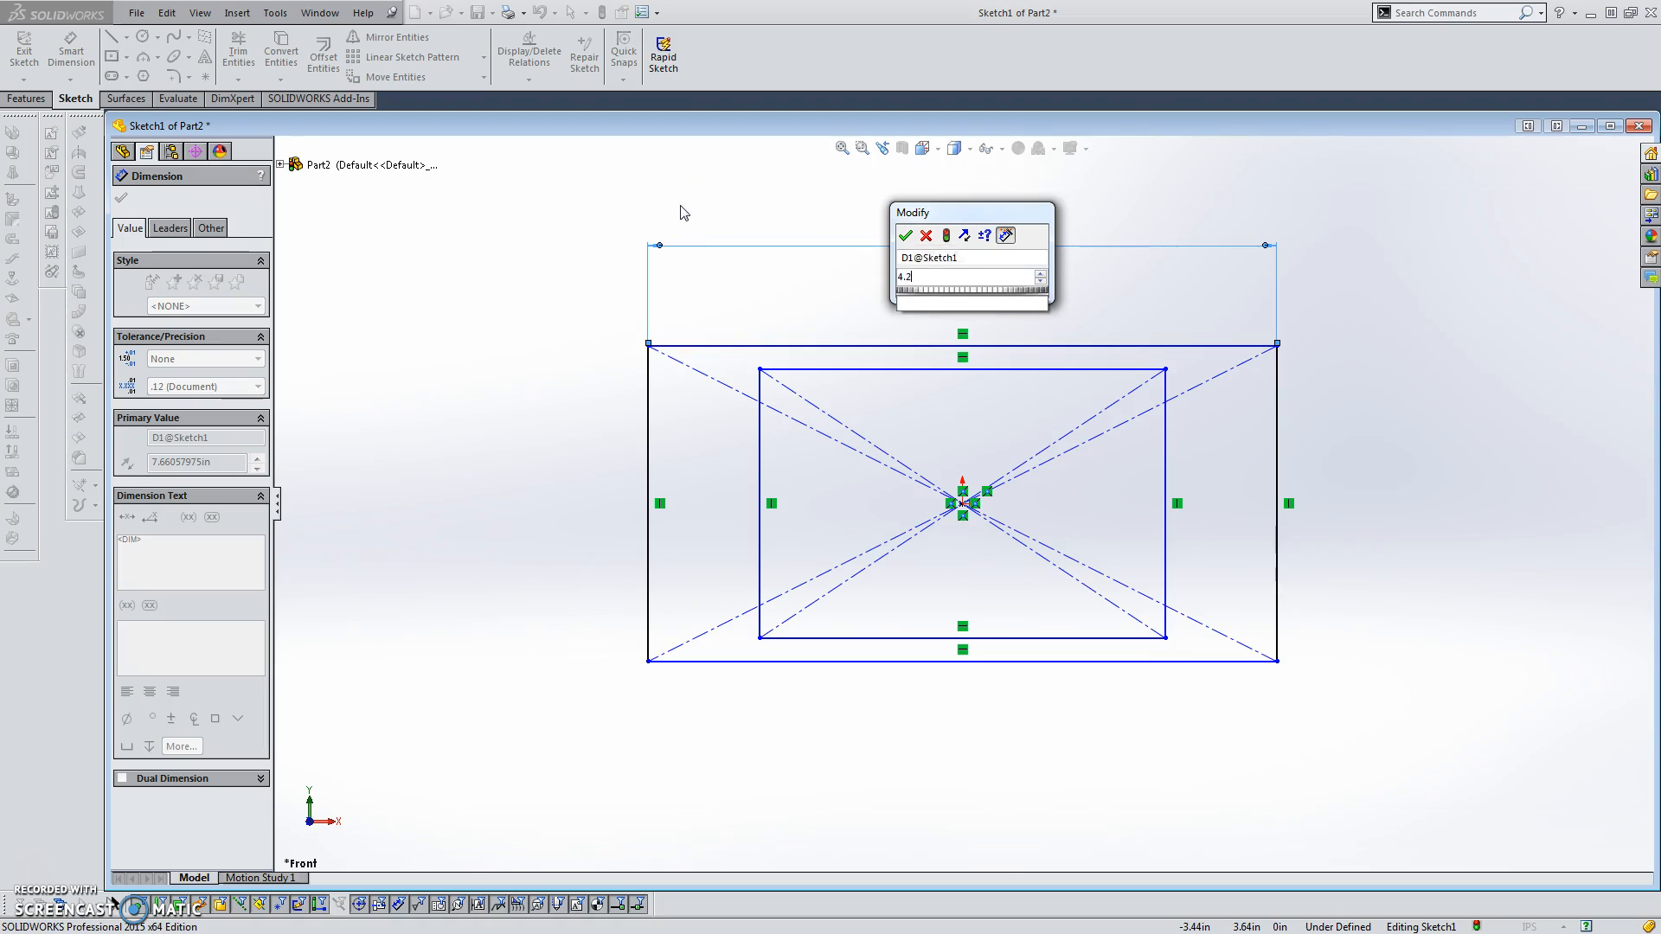
{"action": "key", "text": "Return"}
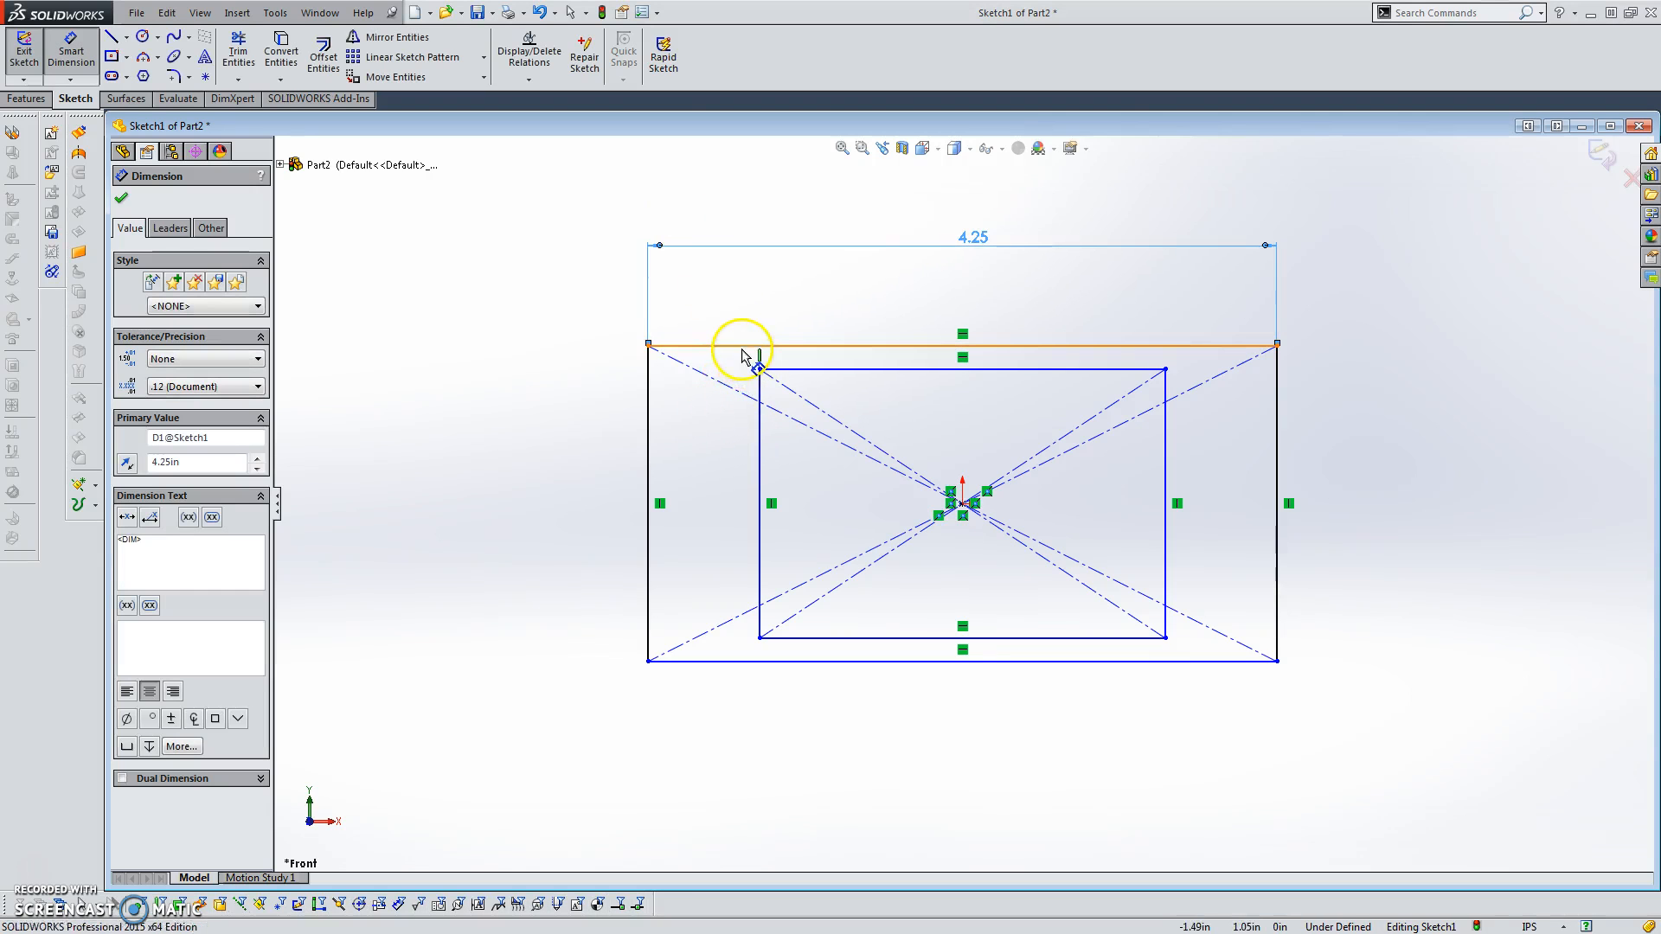
- Dimension the outer rectangle's height between its horizontal sides as 3.75 in
{"action": "left_click", "coordinate": [743, 347]}
{"action": "left_click", "coordinate": [735, 662]}
{"action": "left_click", "coordinate": [522, 510]}
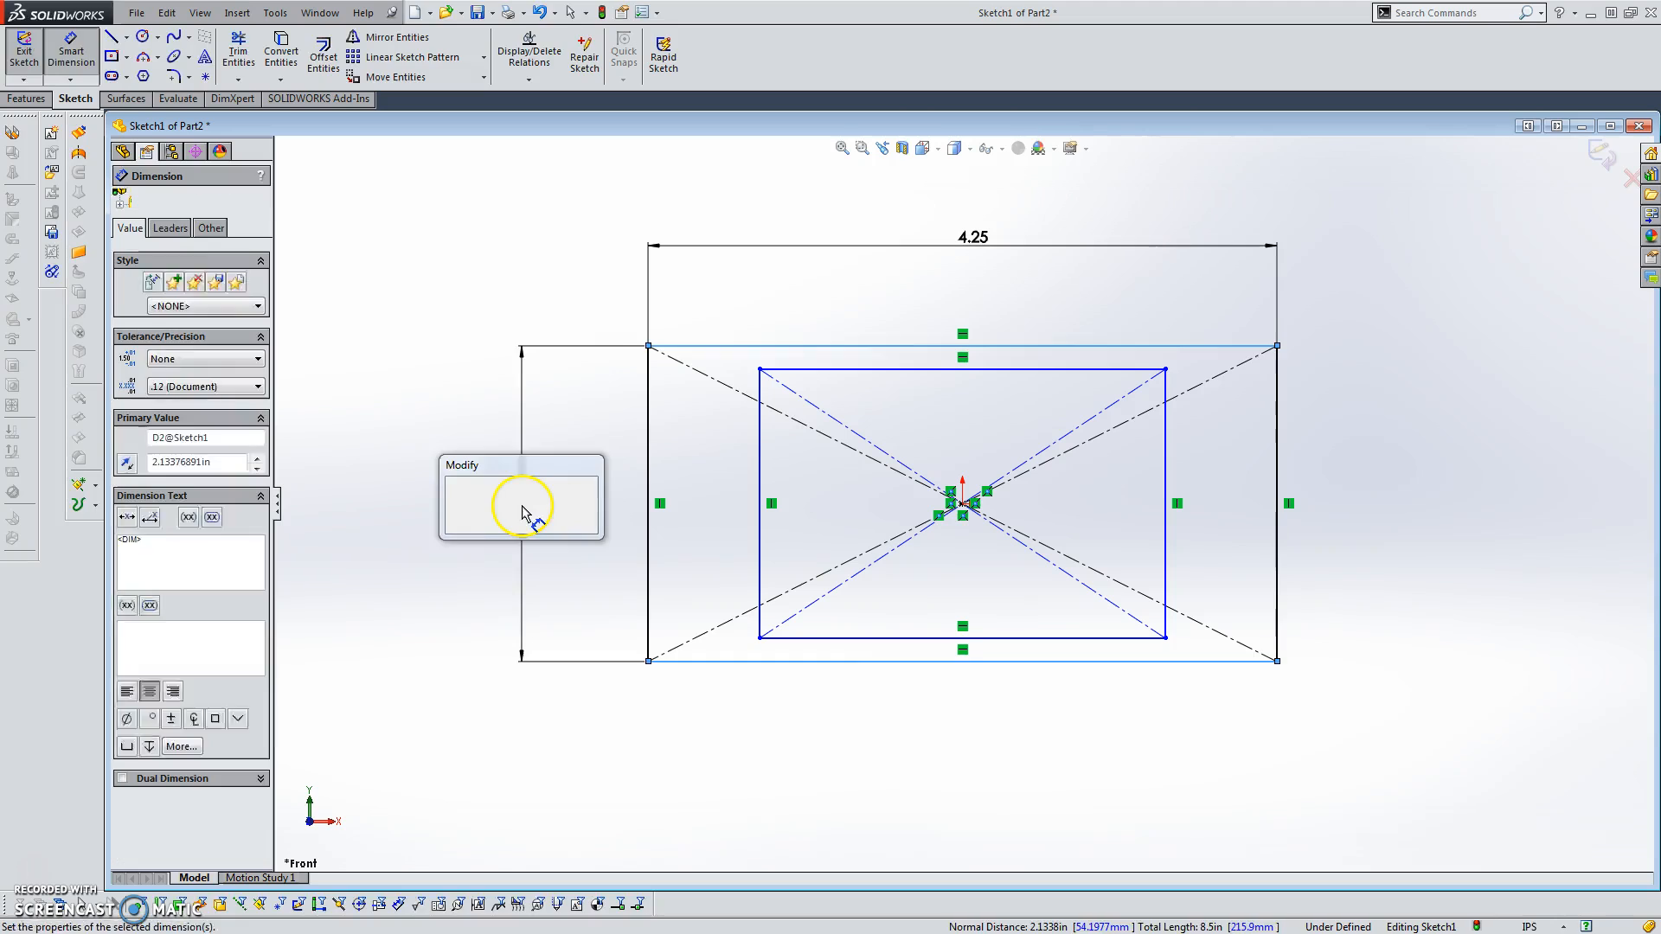
{"action": "key", "text": "Return"}
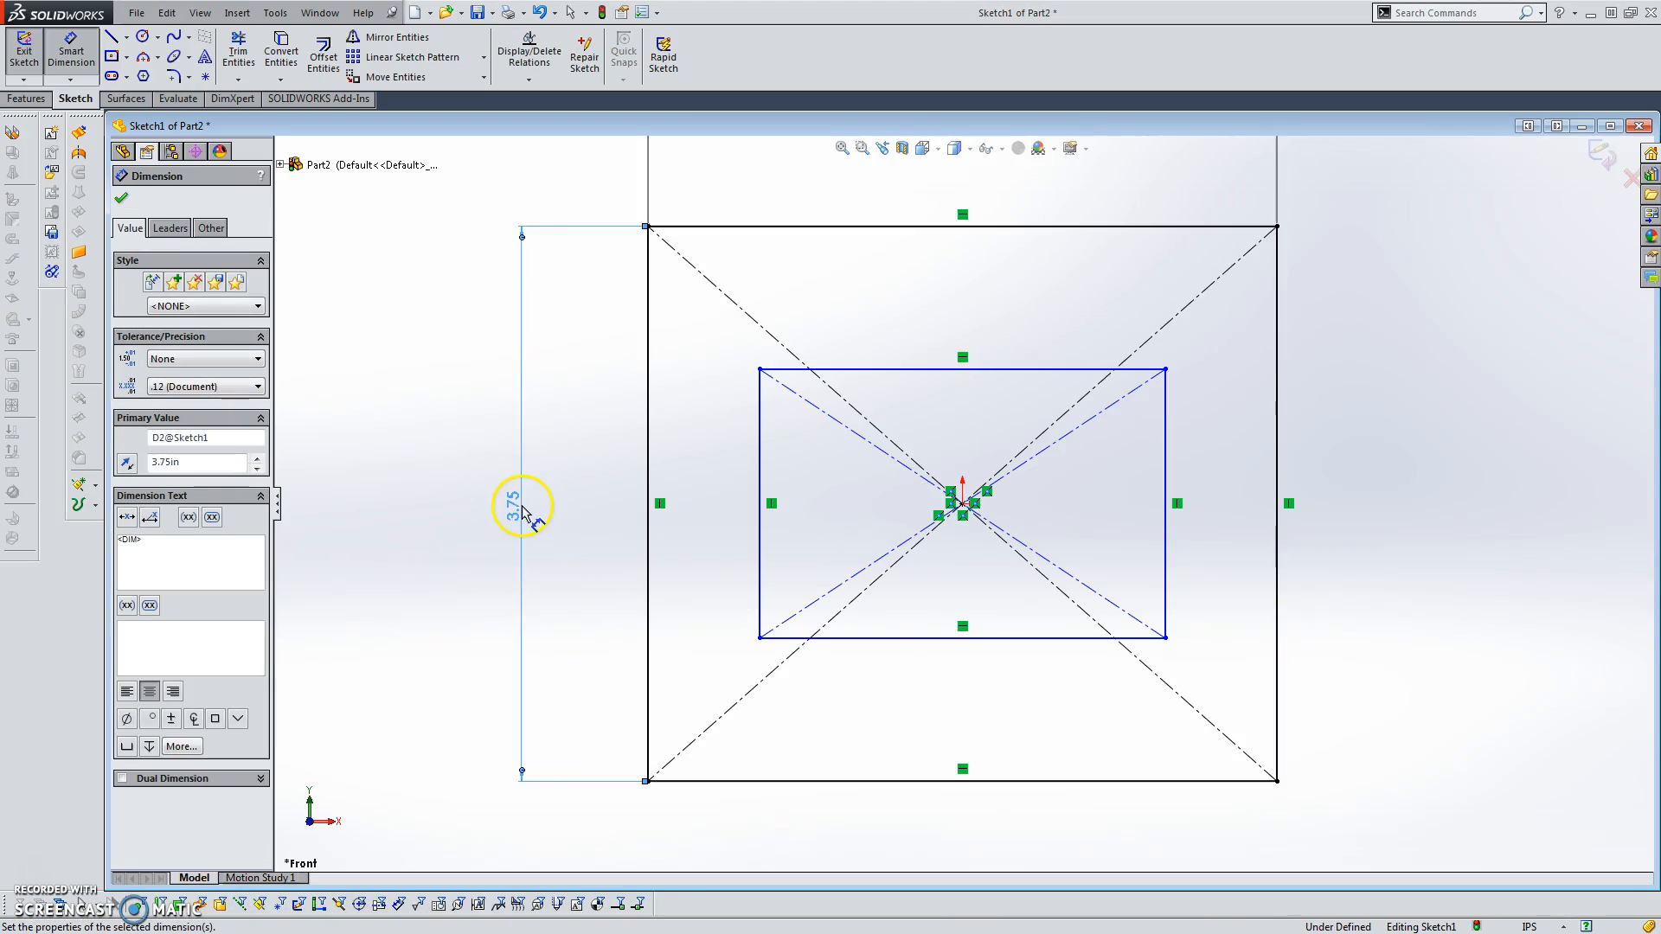
- Dimension the inner rectangle's width between its vertical sides as 2.98 in
{"action": "left_click", "coordinate": [760, 411]}
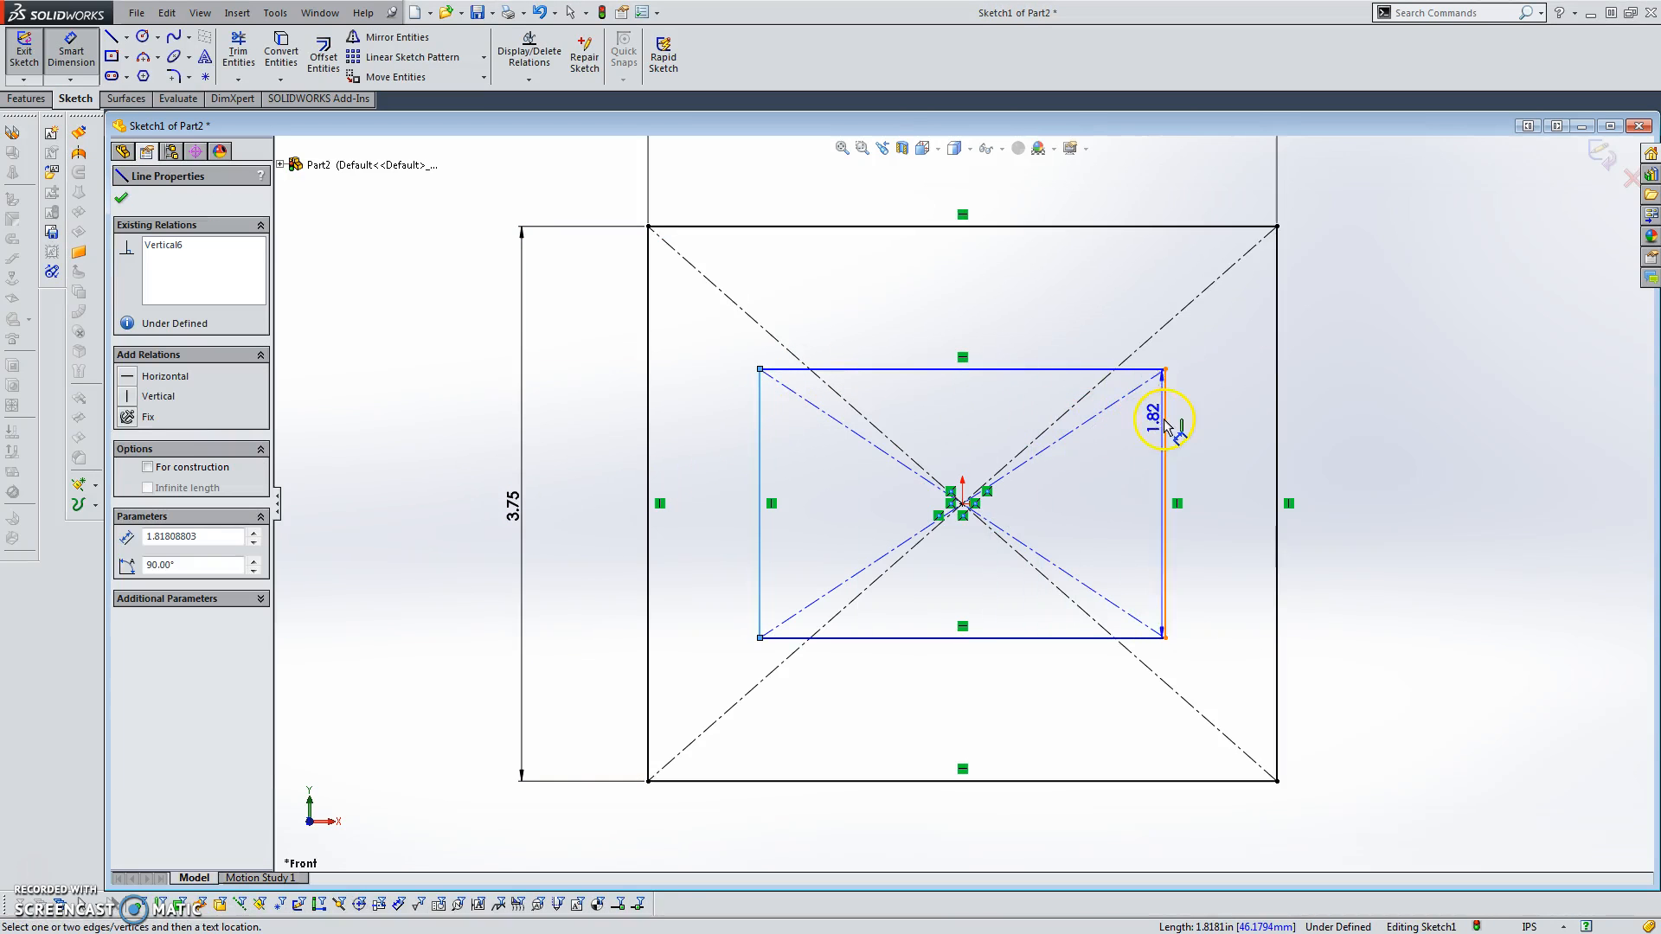
{"action": "left_click", "coordinate": [1165, 414]}
{"action": "left_click", "coordinate": [986, 226]}
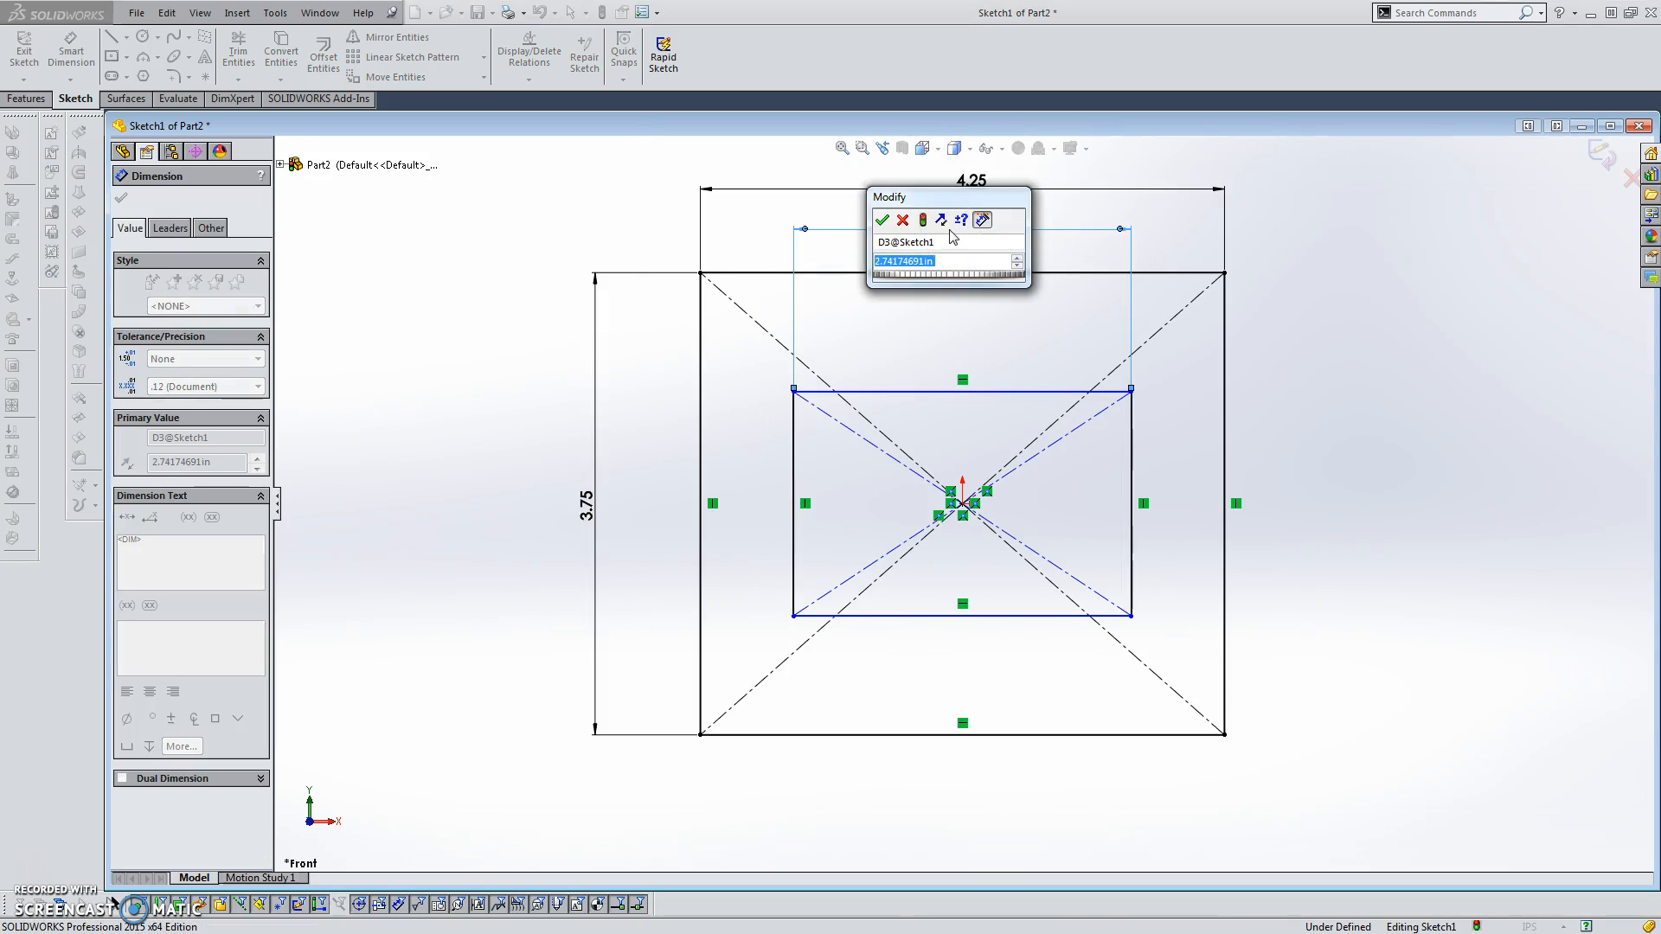
{"action": "type", "text": "2.98"}
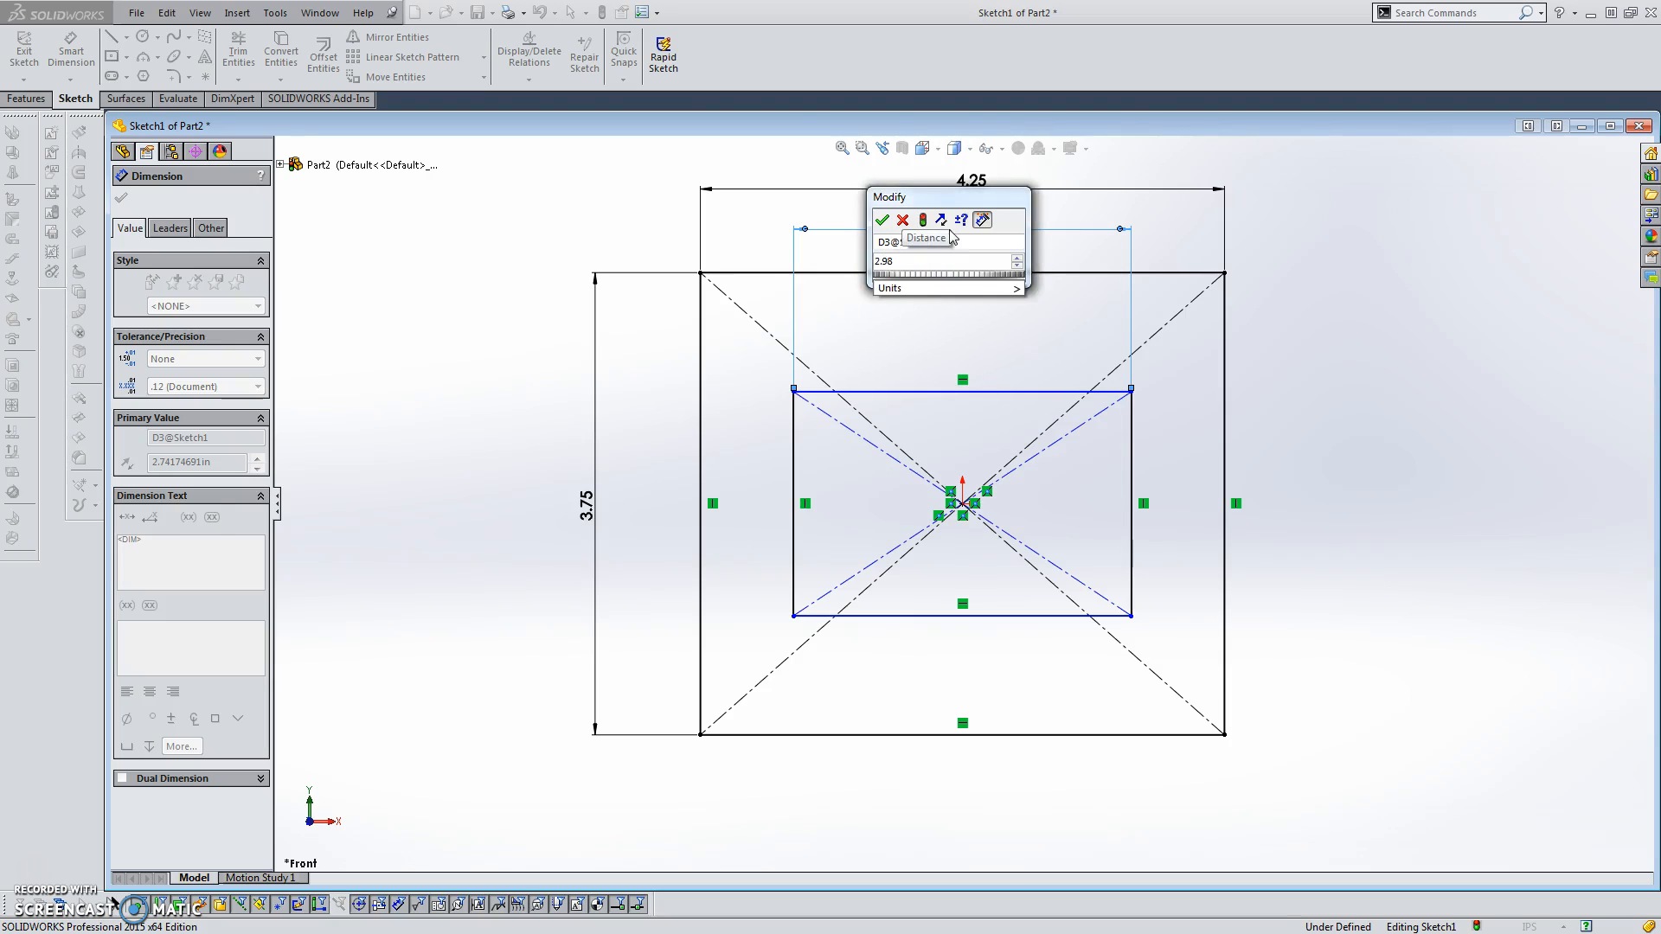
{"action": "key", "text": "Return"}
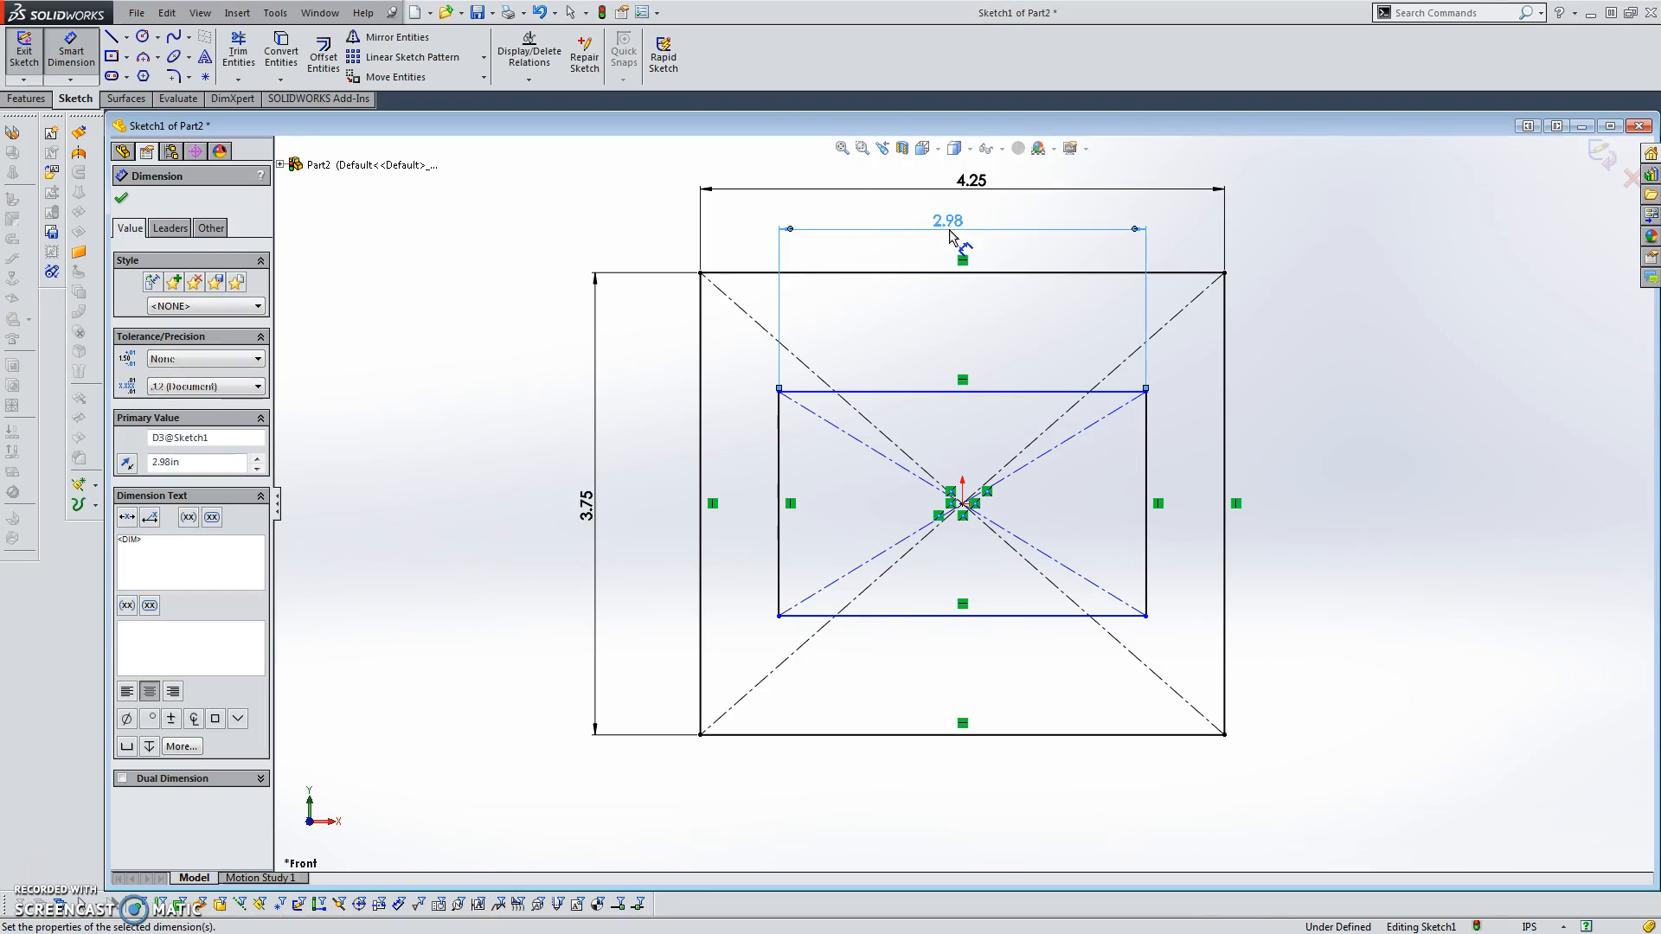
- Dimension the inner rectangle's height between its horizontal sides as 1.98 in and finish dimensioning
{"action": "left_click", "coordinate": [985, 391]}
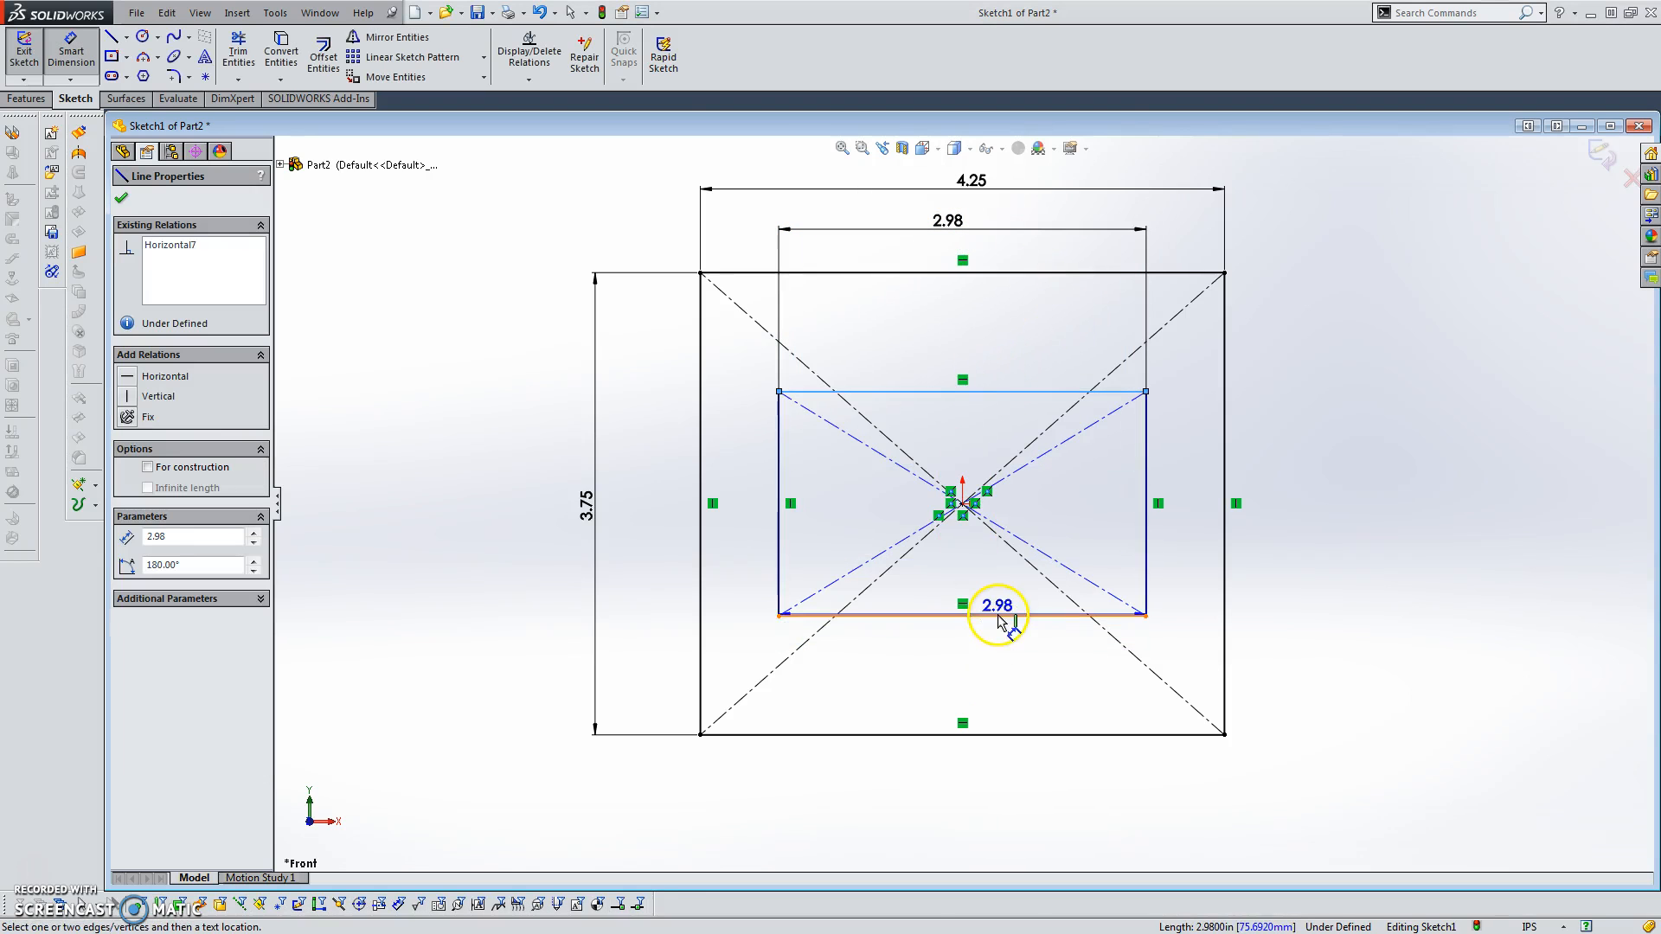
{"action": "left_click", "coordinate": [993, 615]}
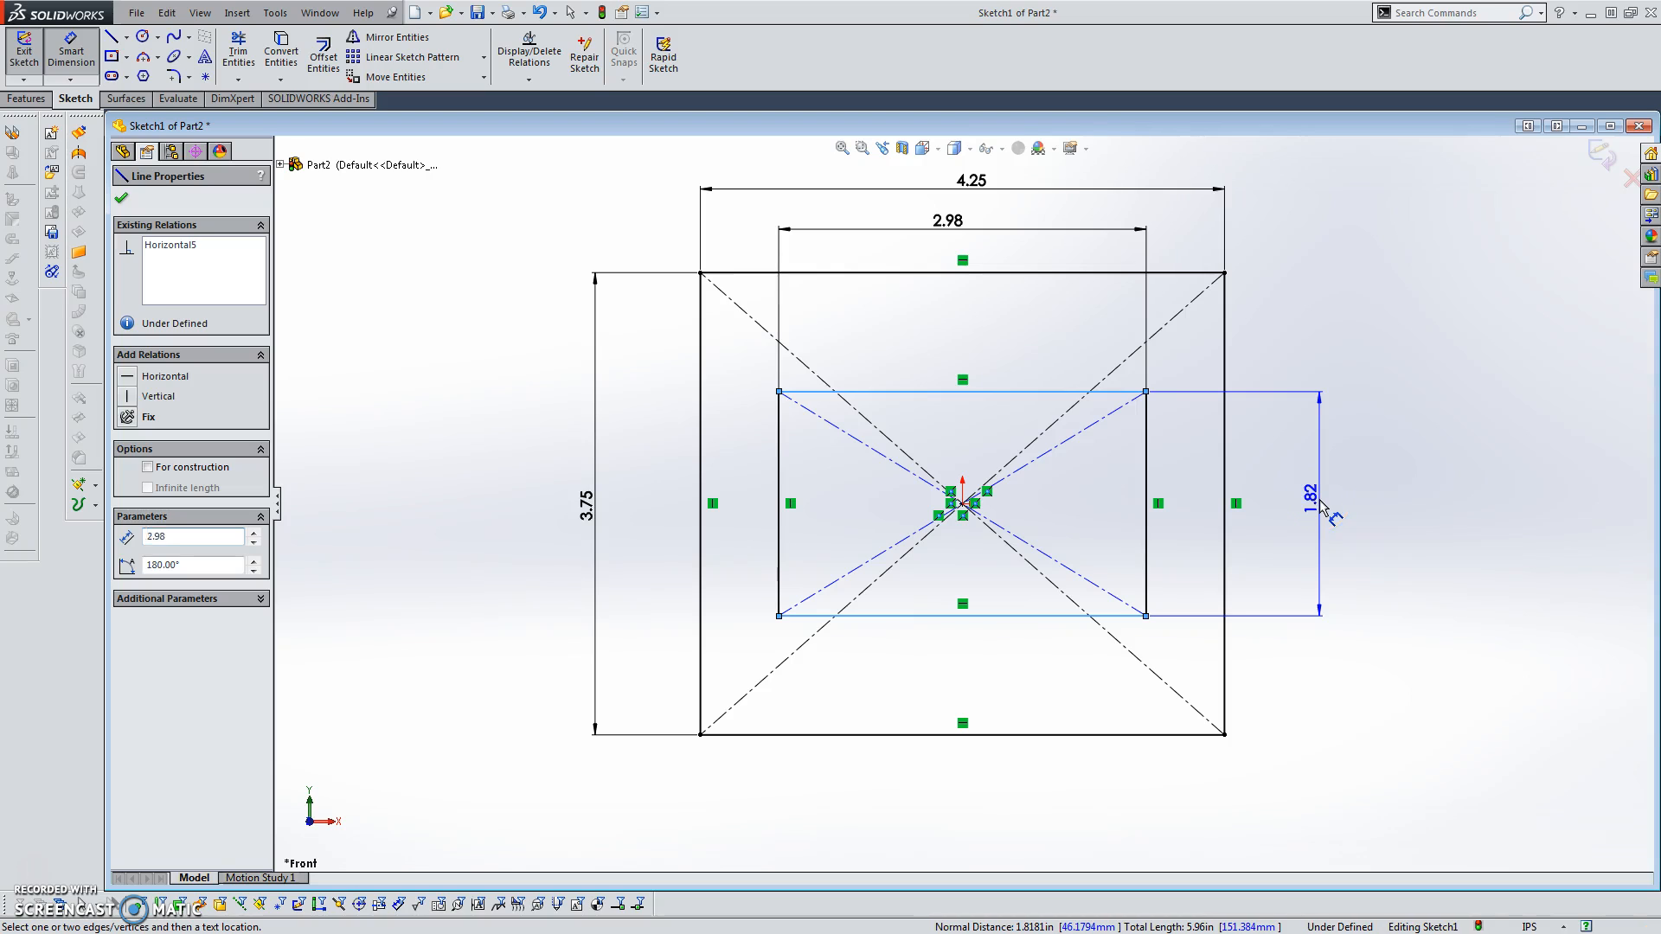
{"action": "left_click", "coordinate": [1321, 506]}
{"action": "type", "text": "1.9"}
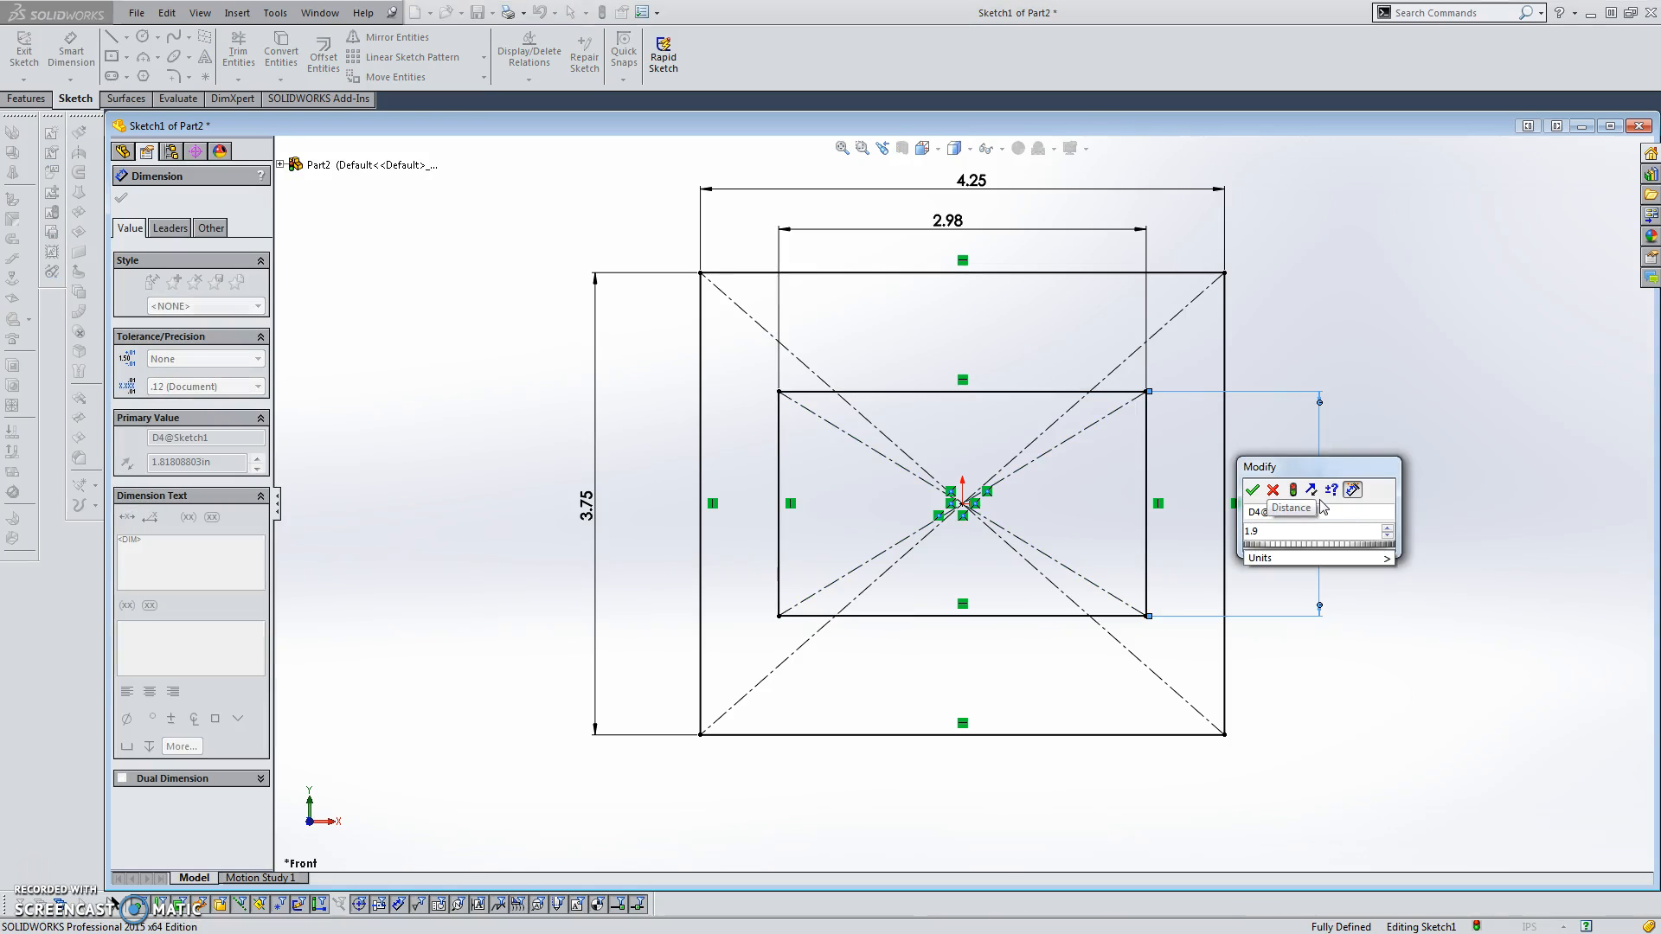
{"action": "type", "text": "8"}
{"action": "key", "text": "Return"}
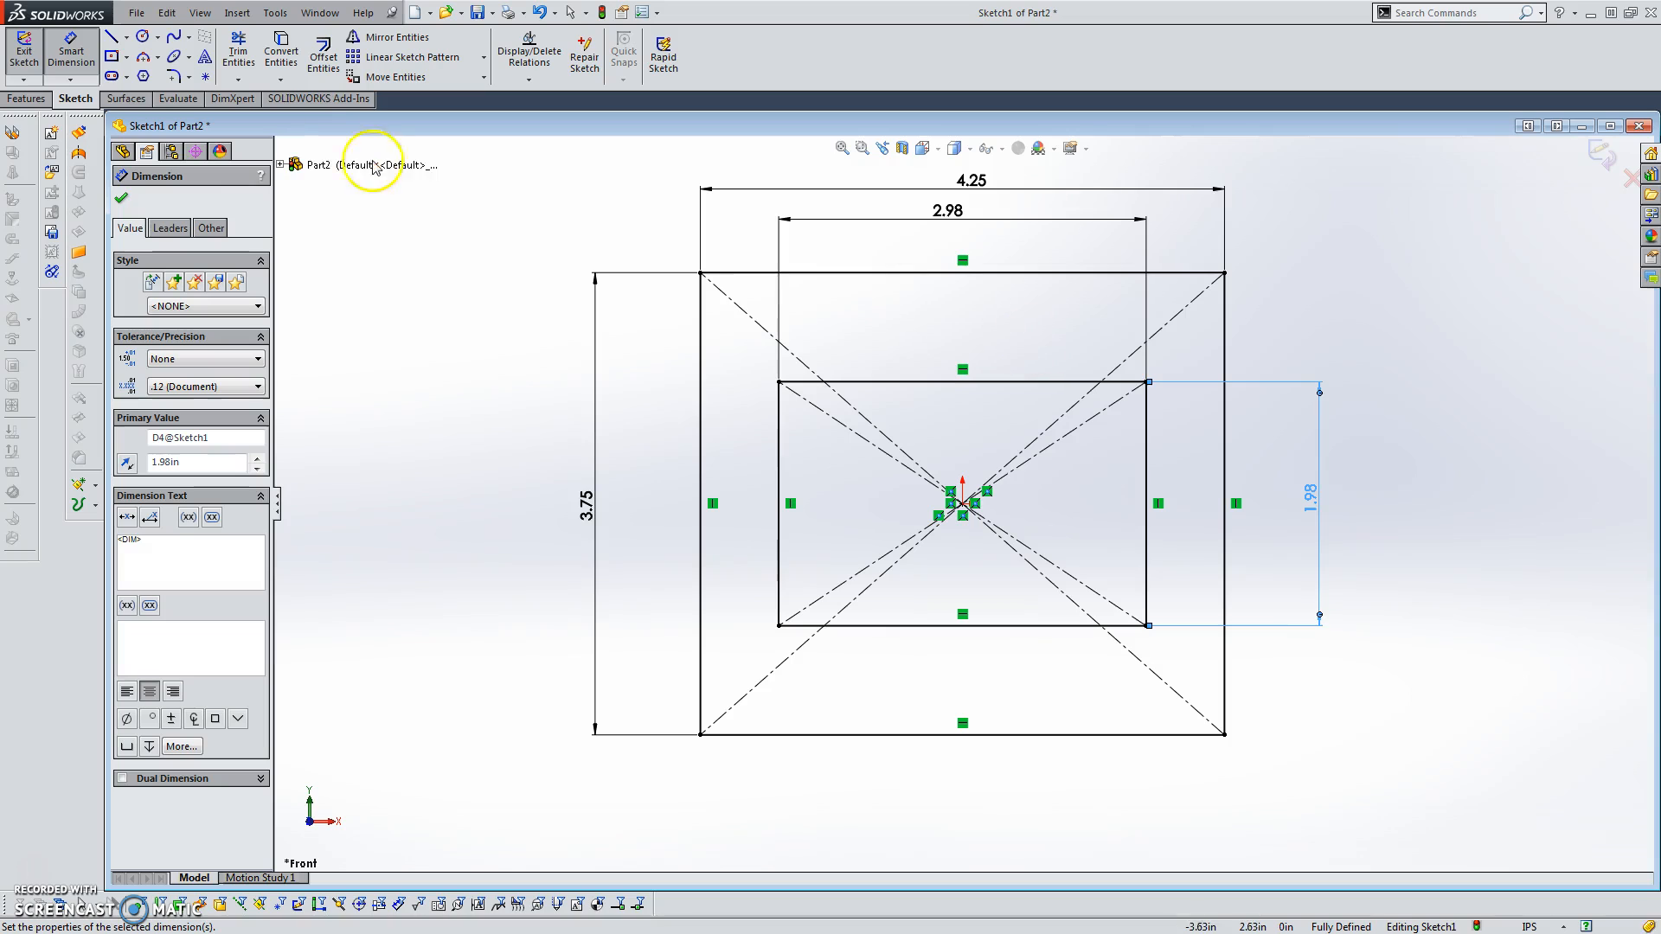
{"action": "left_click", "coordinate": [122, 199]}
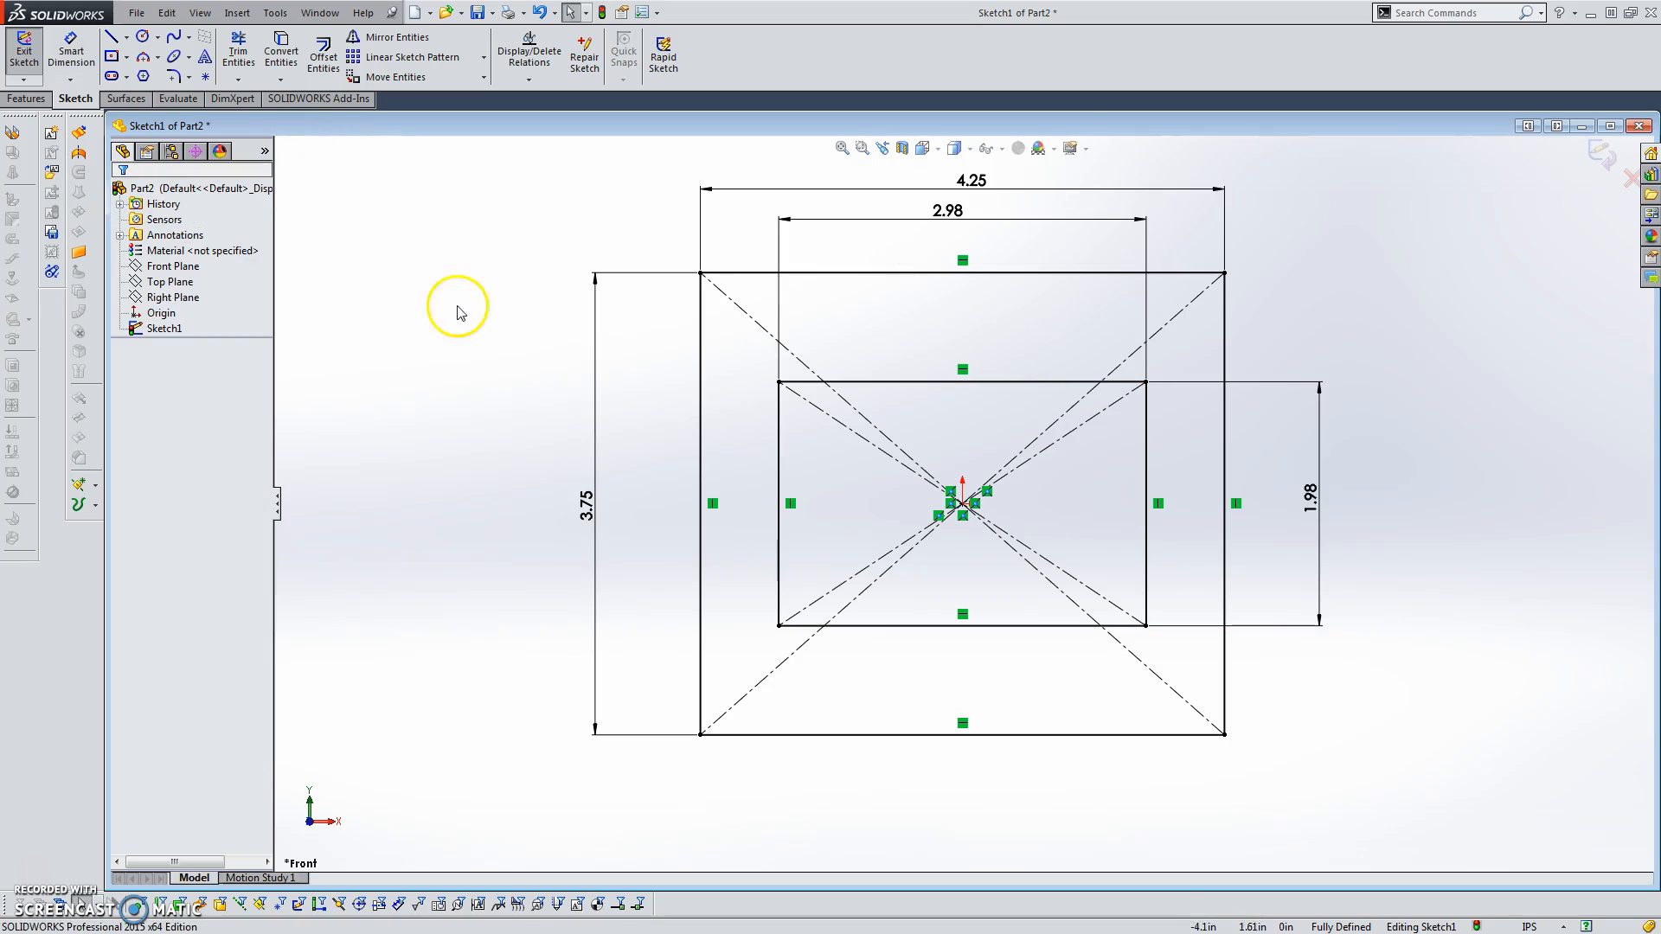
- Round all four corners of the outer rectangle with 0.5 in sketch fillets
{"action": "left_click", "coordinate": [701, 273]}
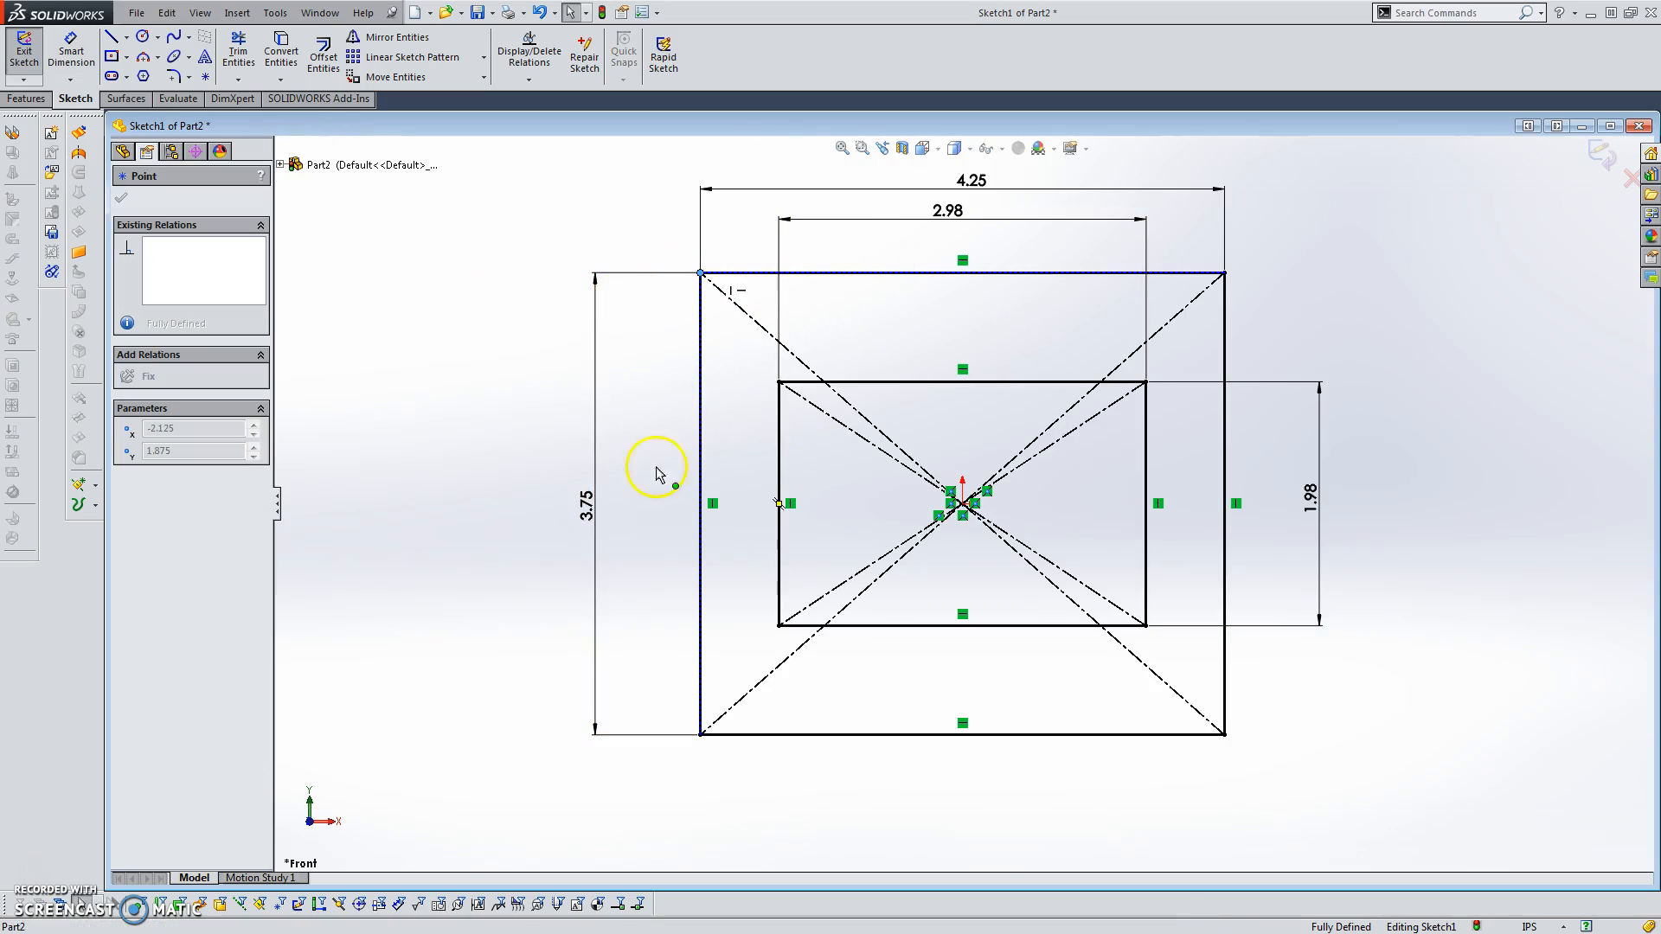
{"action": "left_click", "coordinate": [415, 359]}
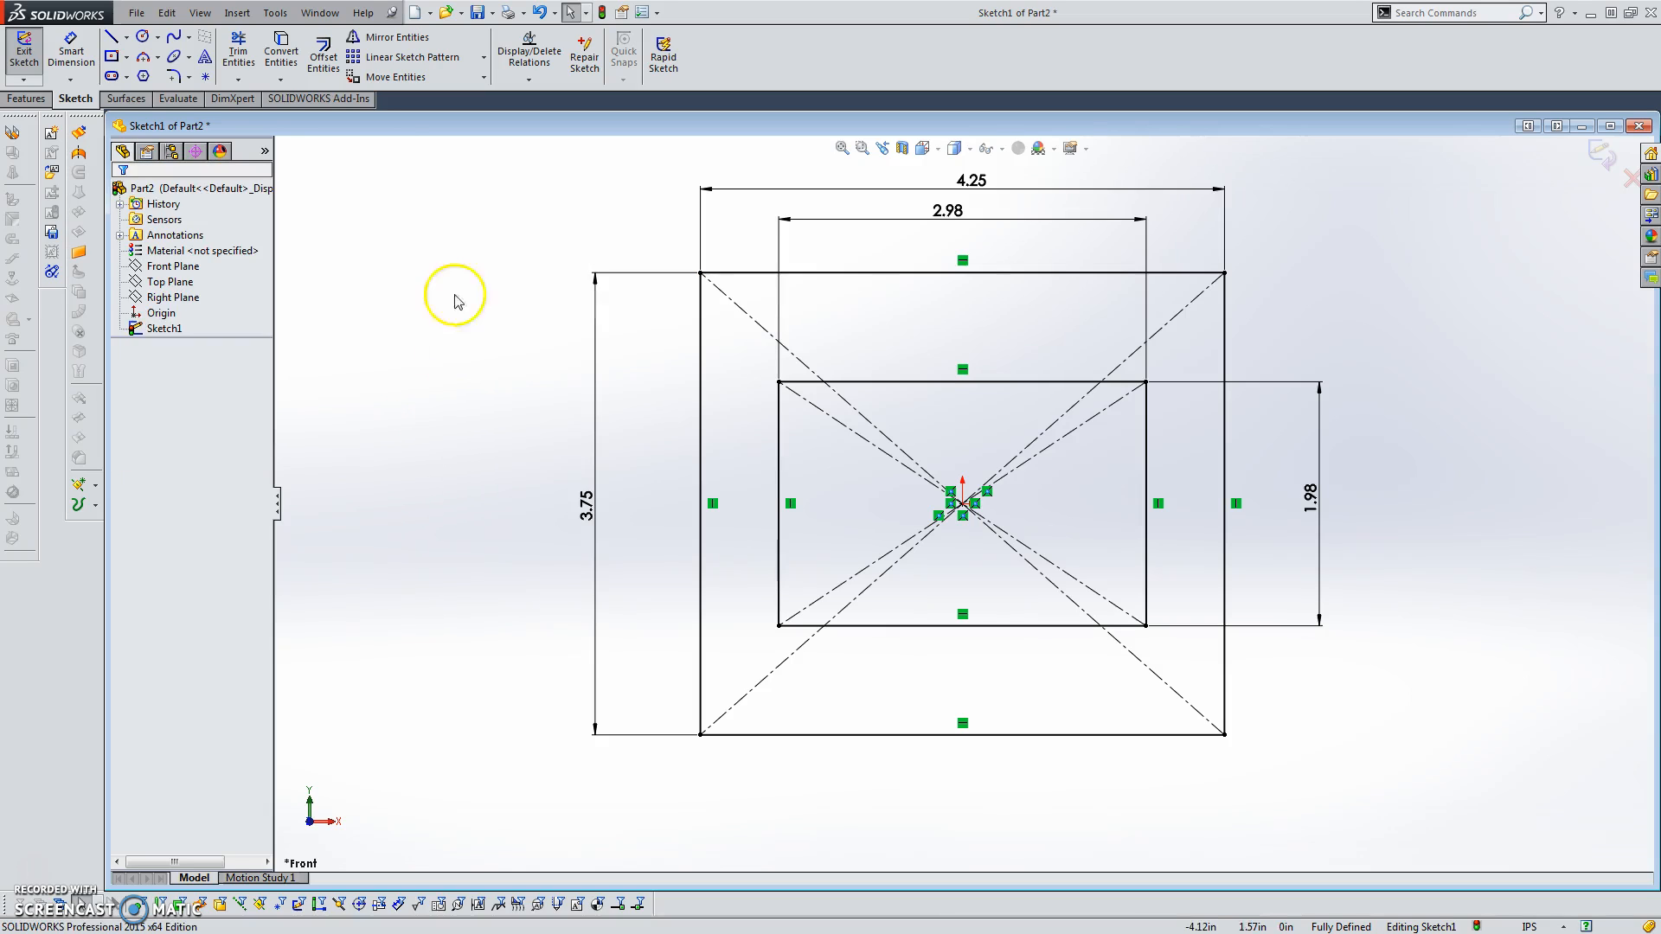
{"action": "left_click", "coordinate": [173, 77]}
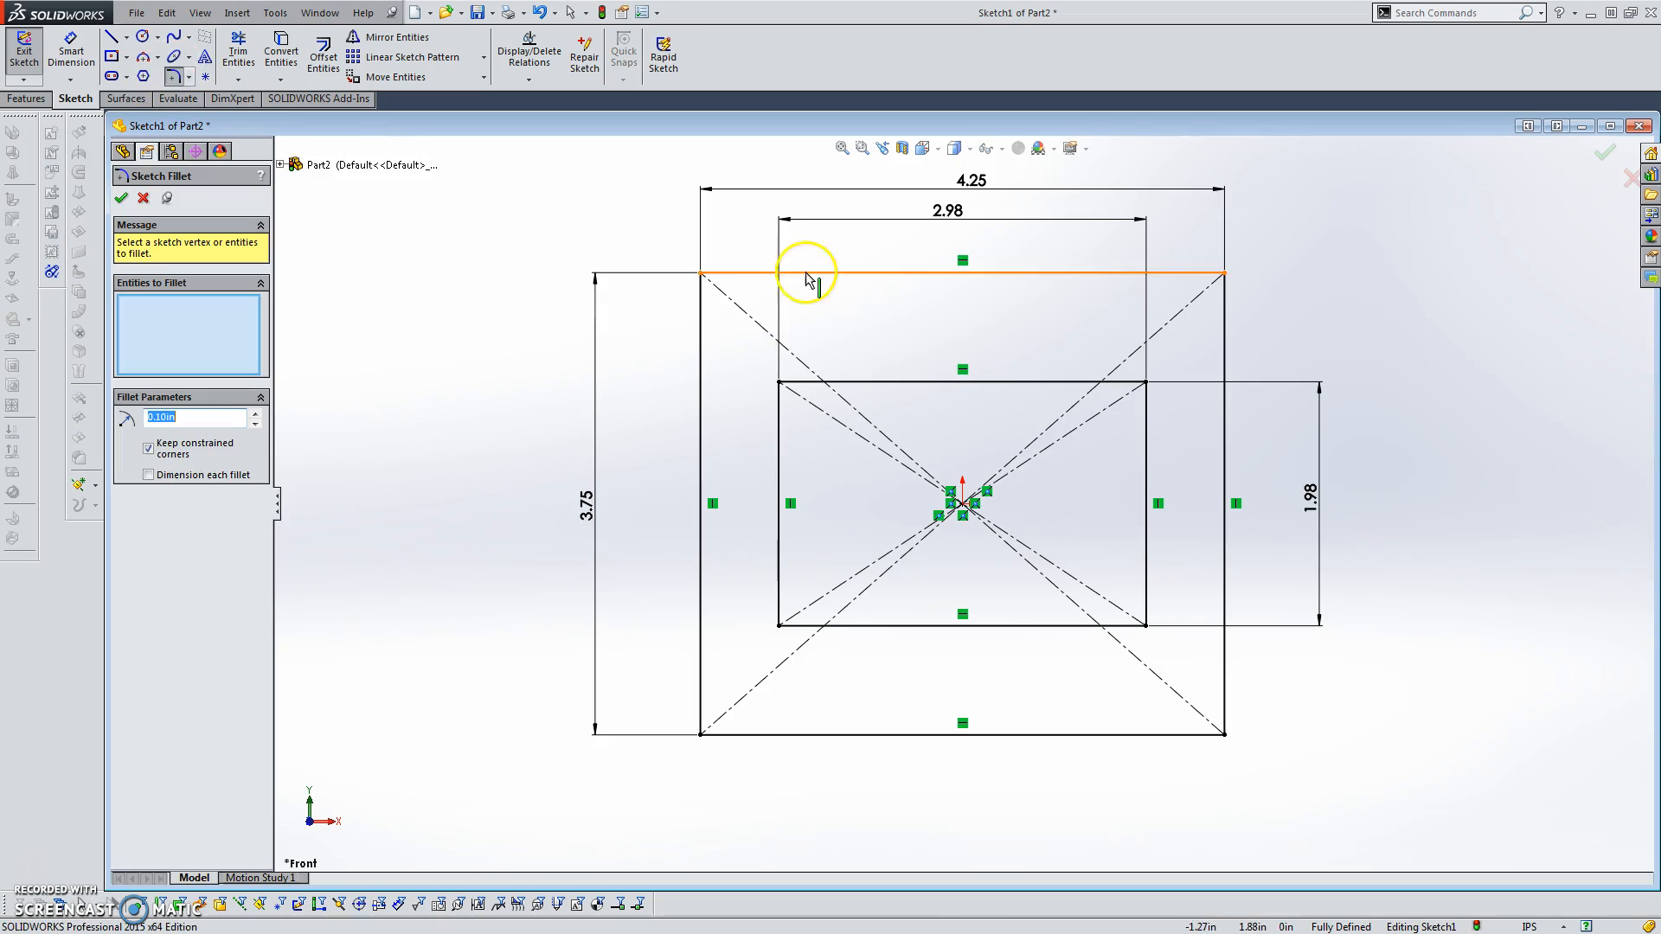
{"action": "left_click", "coordinate": [700, 275]}
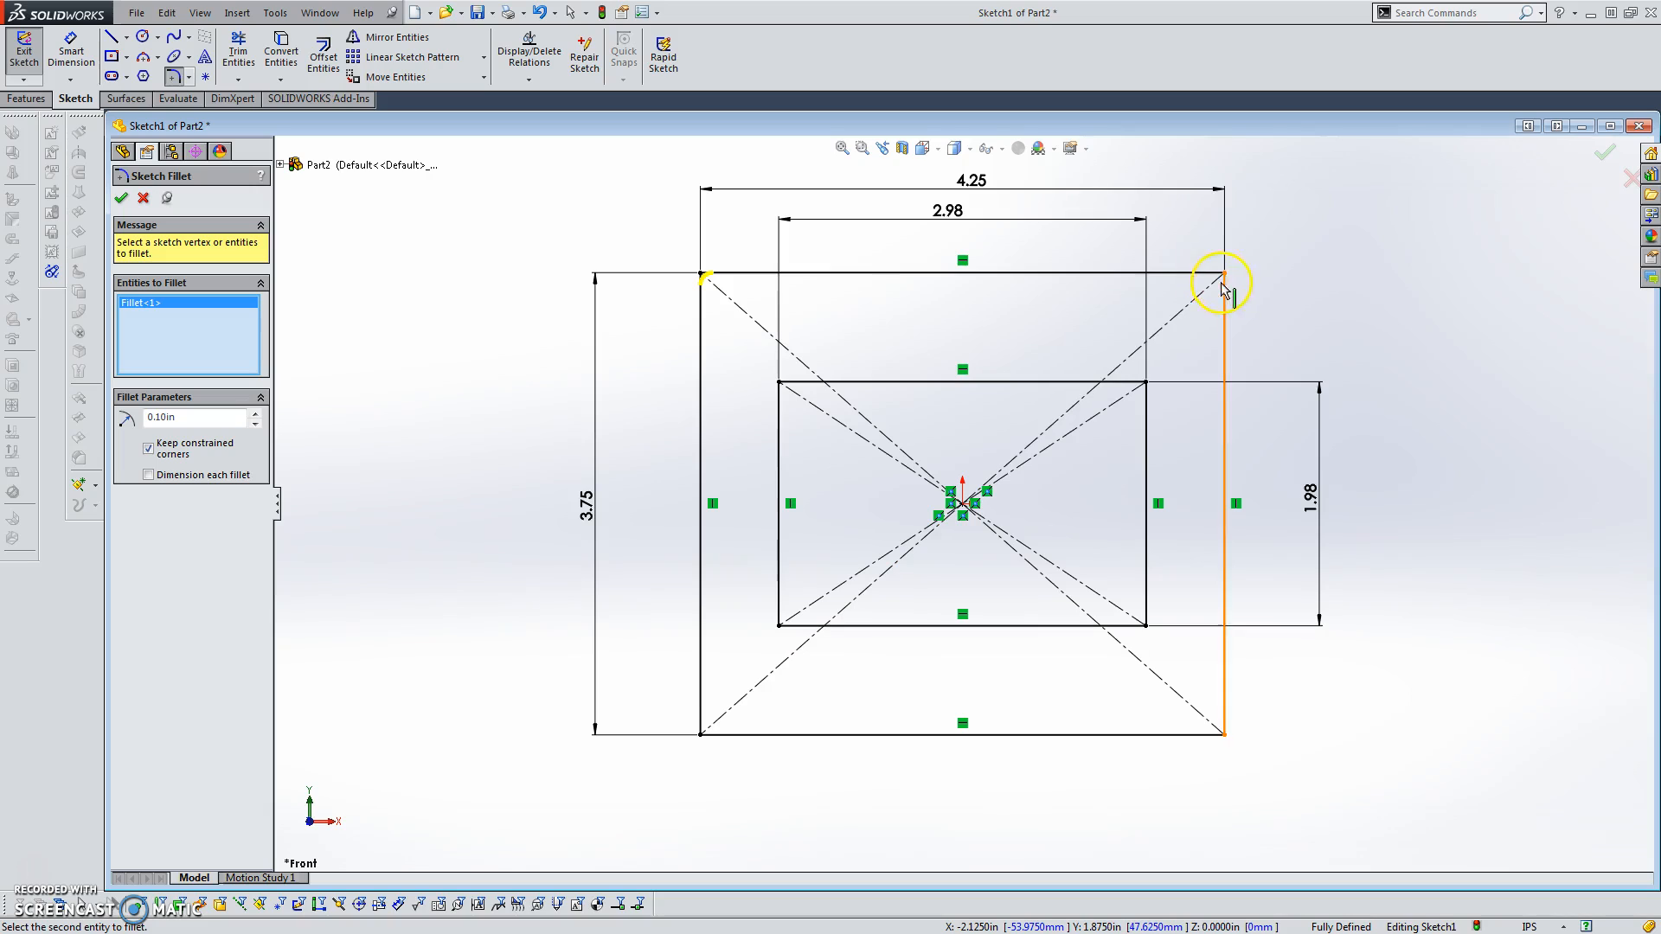
{"action": "left_click", "coordinate": [1223, 275]}
{"action": "left_click", "coordinate": [1227, 734]}
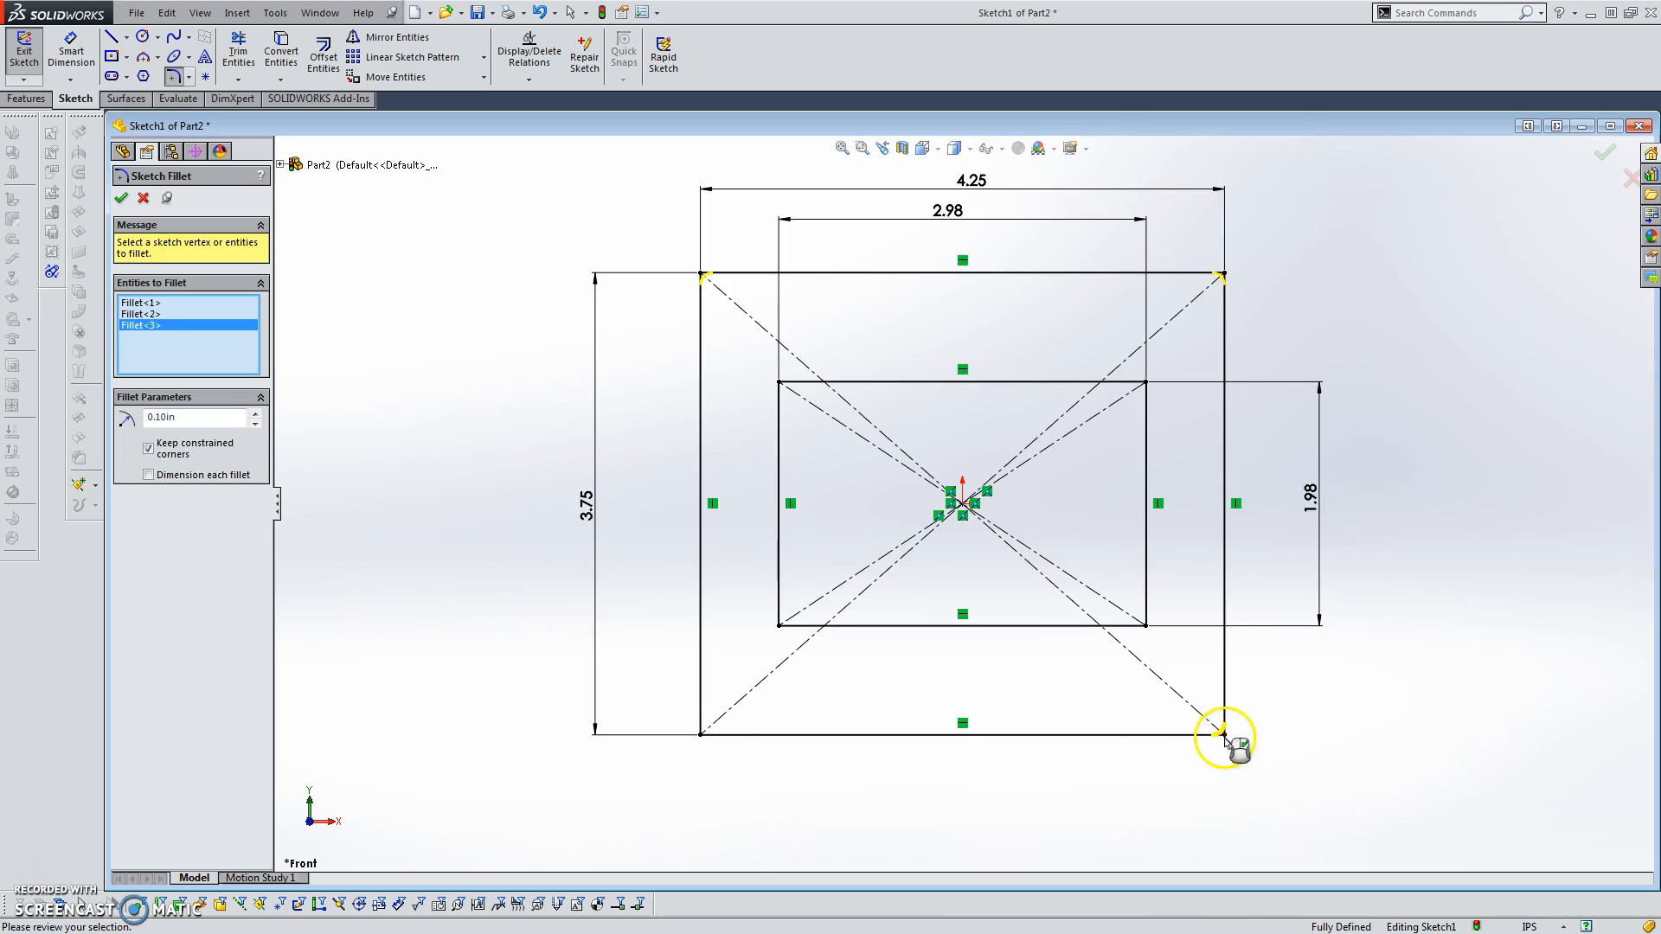
{"action": "left_click", "coordinate": [699, 734]}
{"action": "double_click", "coordinate": [173, 417]}
{"action": "type", "text": "0.5"}
{"action": "key", "text": "Return"}
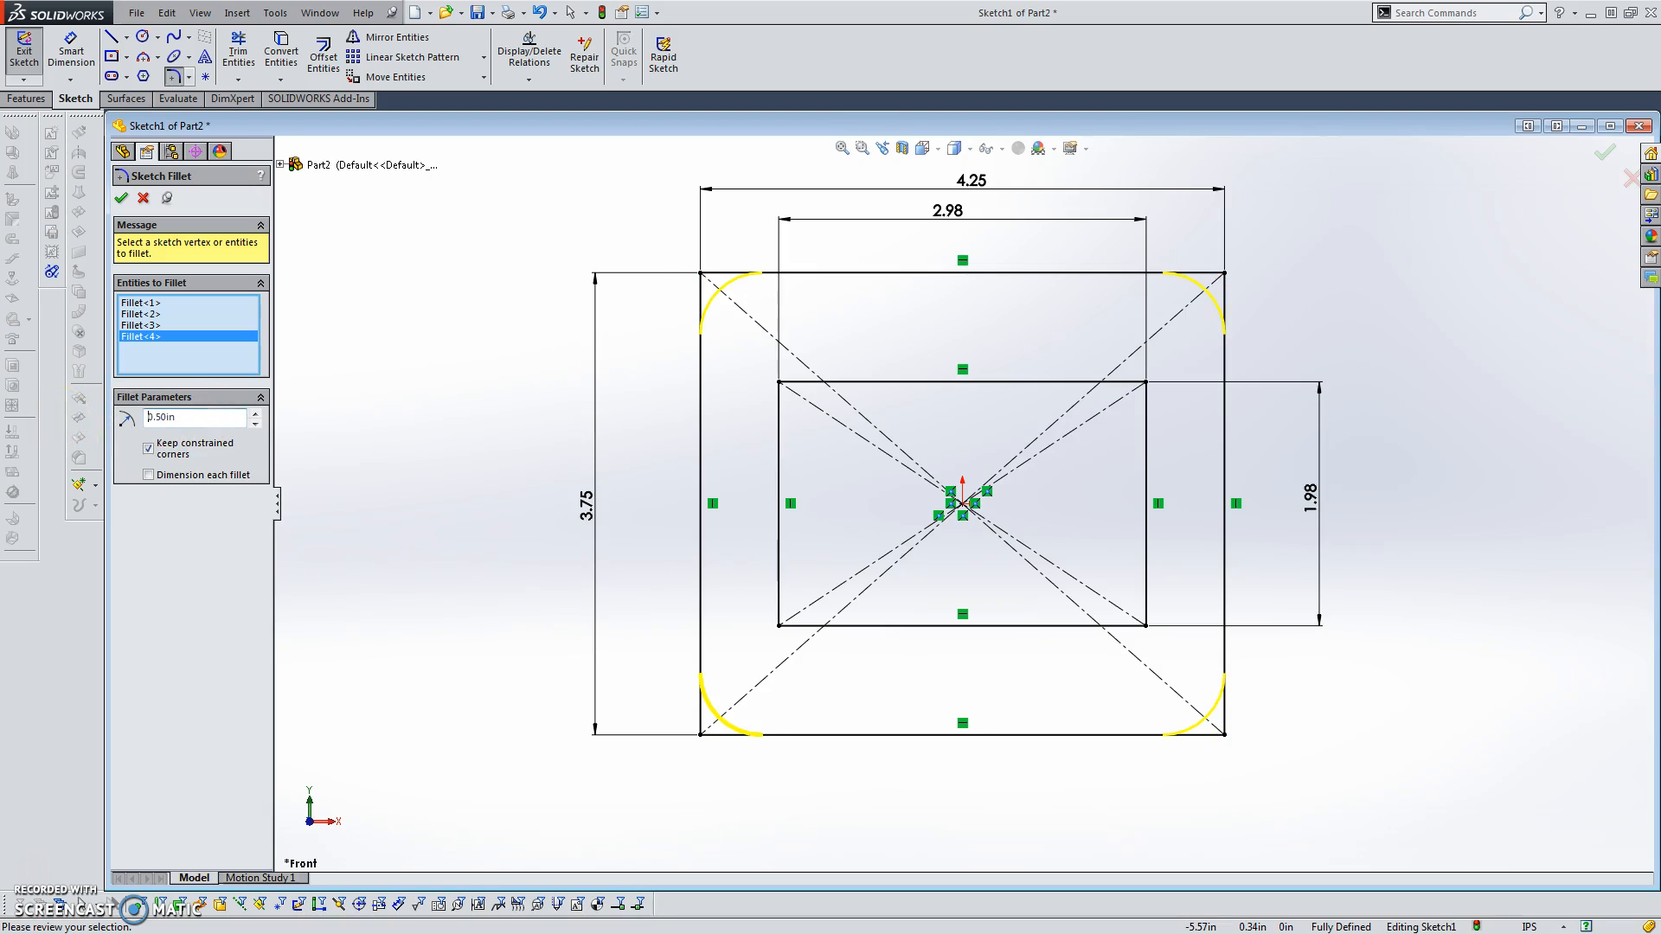
{"action": "left_click", "coordinate": [122, 199]}
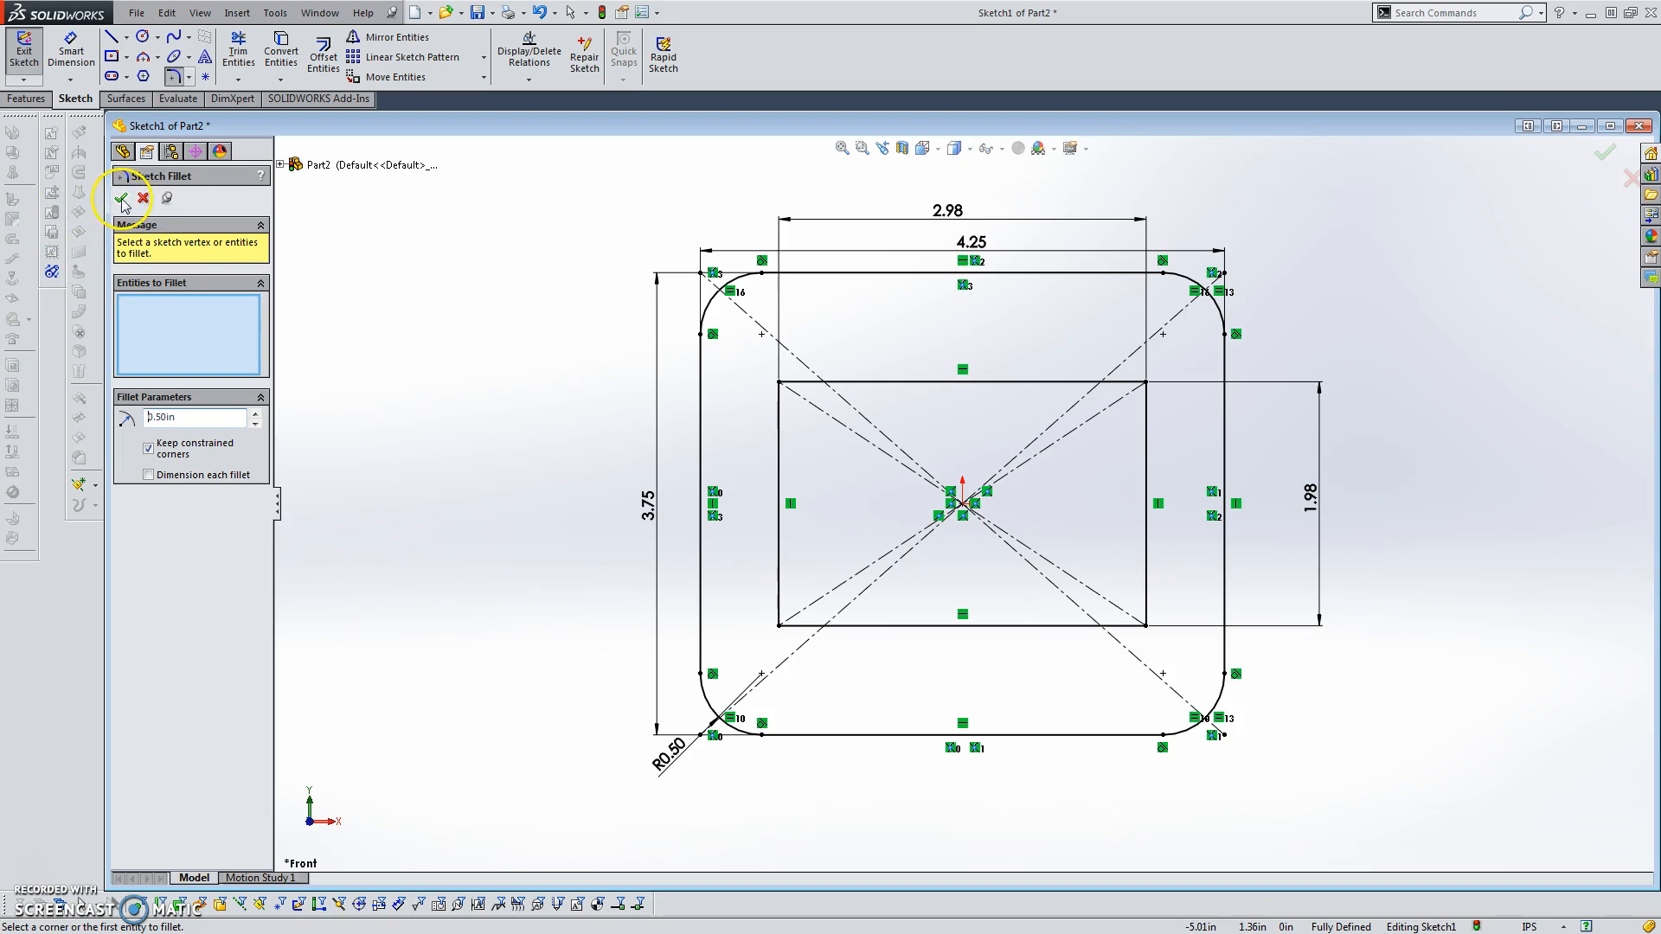
- Round all four corners of the inner rectangle with 0.375 in sketch fillets
{"action": "left_click", "coordinate": [174, 76]}
{"action": "left_click", "coordinate": [779, 382]}
{"action": "left_click", "coordinate": [1146, 382]}
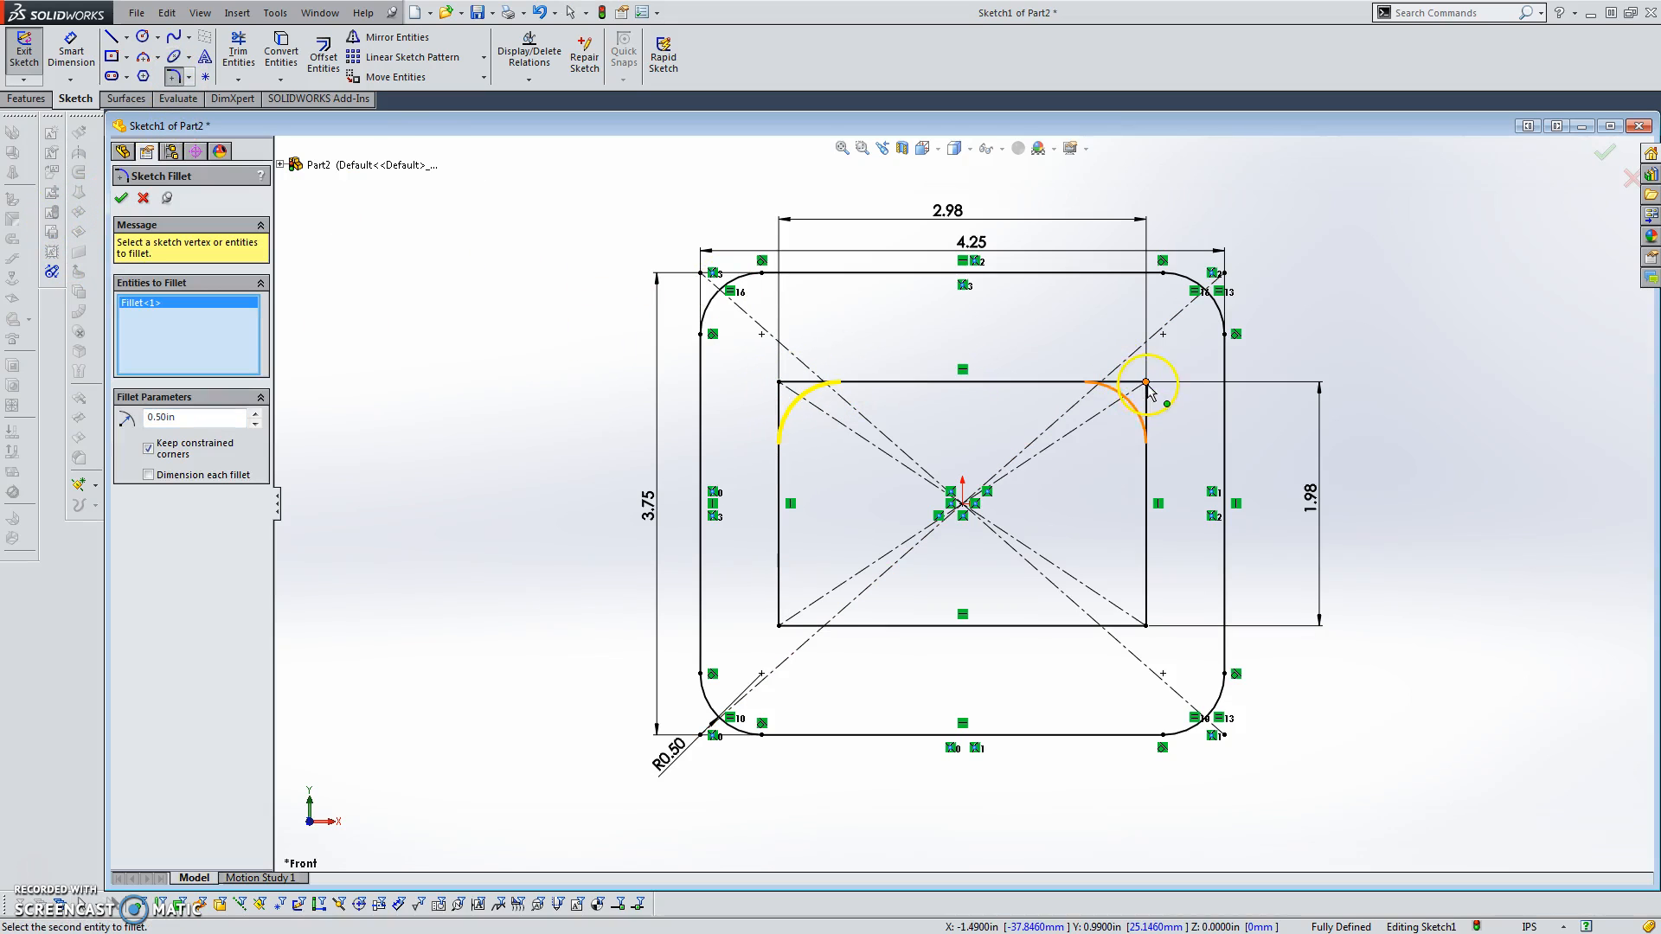
{"action": "left_click", "coordinate": [1144, 626]}
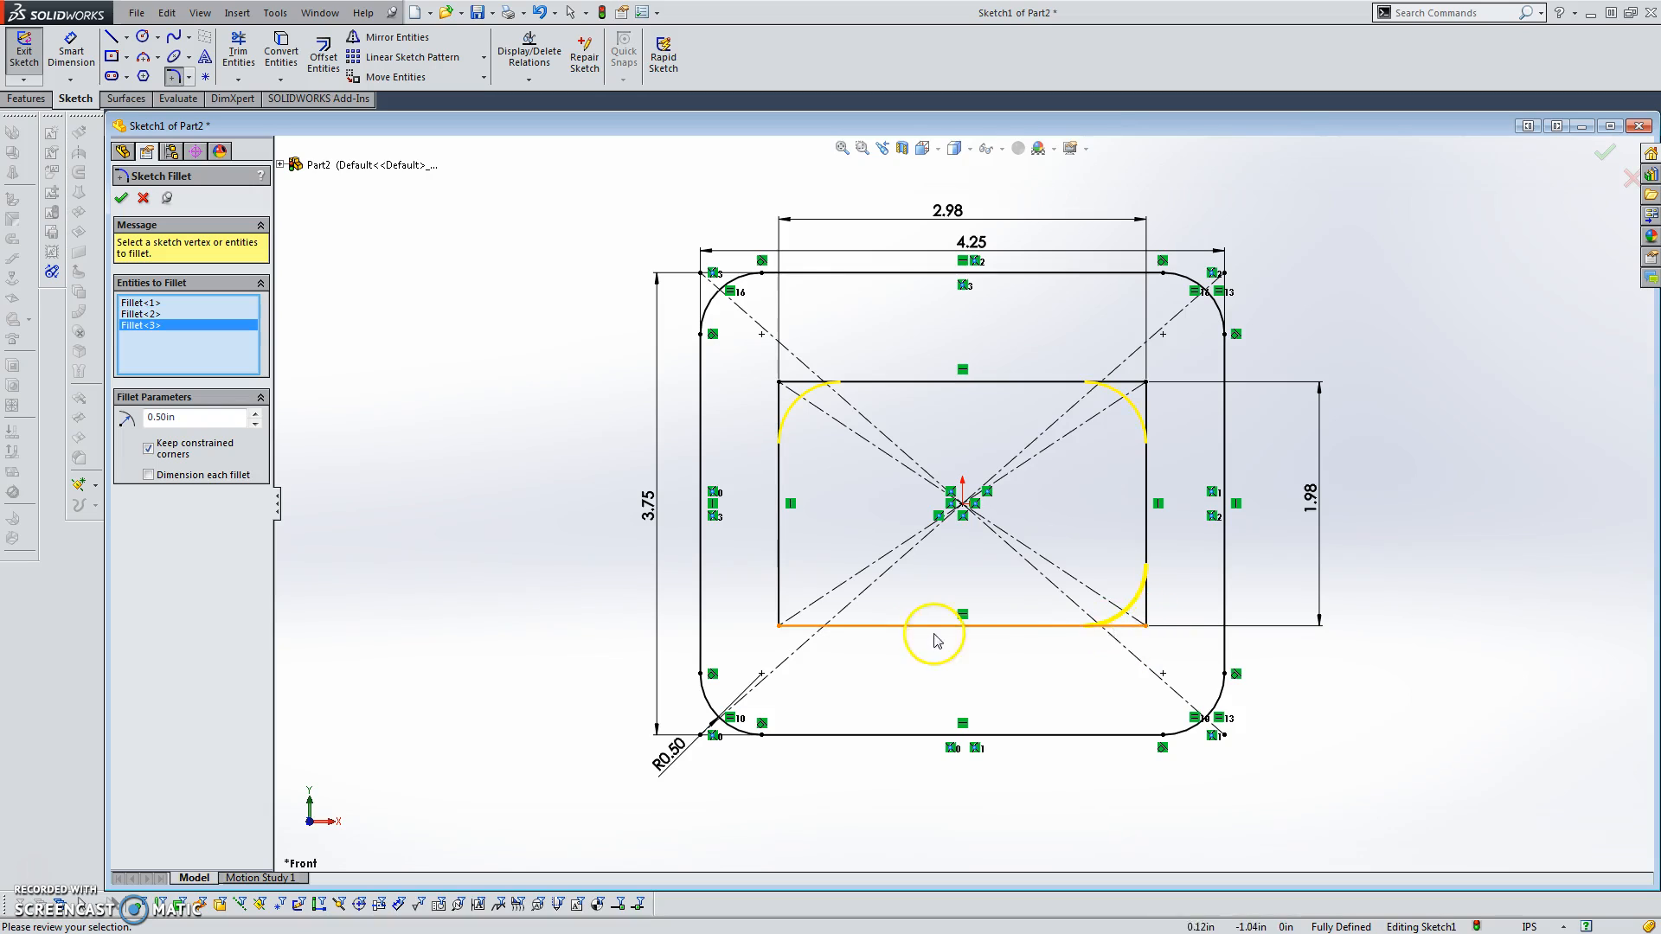
{"action": "left_click", "coordinate": [779, 625]}
{"action": "left_click_drag", "start_coordinate": [186, 417], "coordinate": [79, 418]}
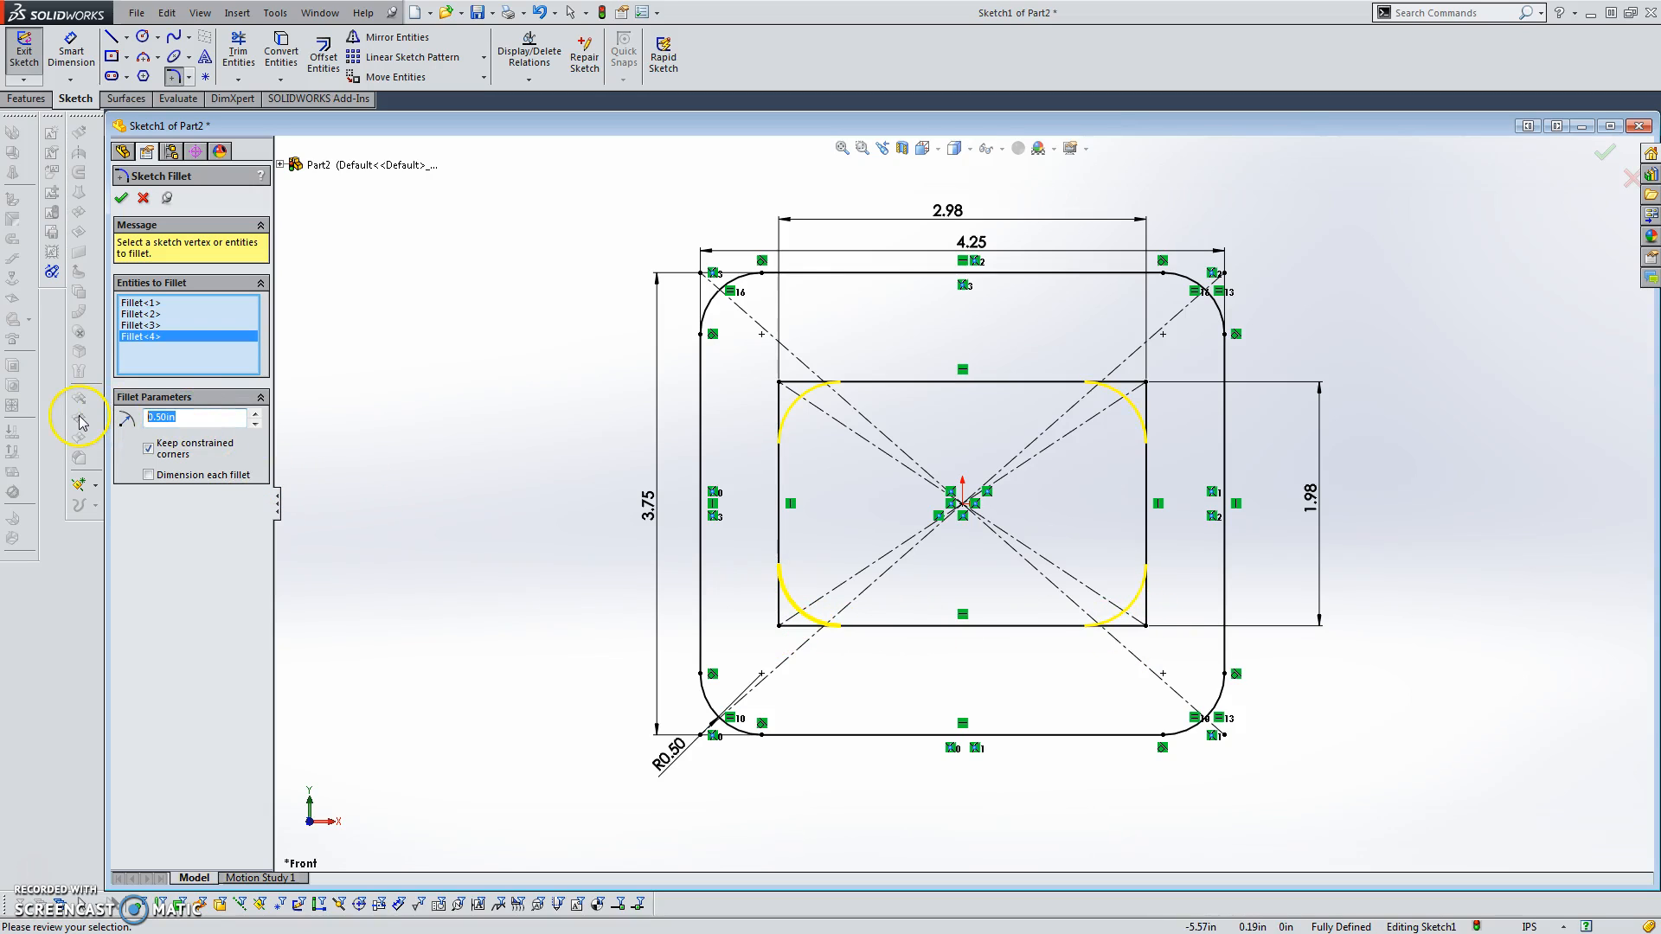
{"action": "type", "text": ".375"}
{"action": "left_click", "coordinate": [121, 198]}
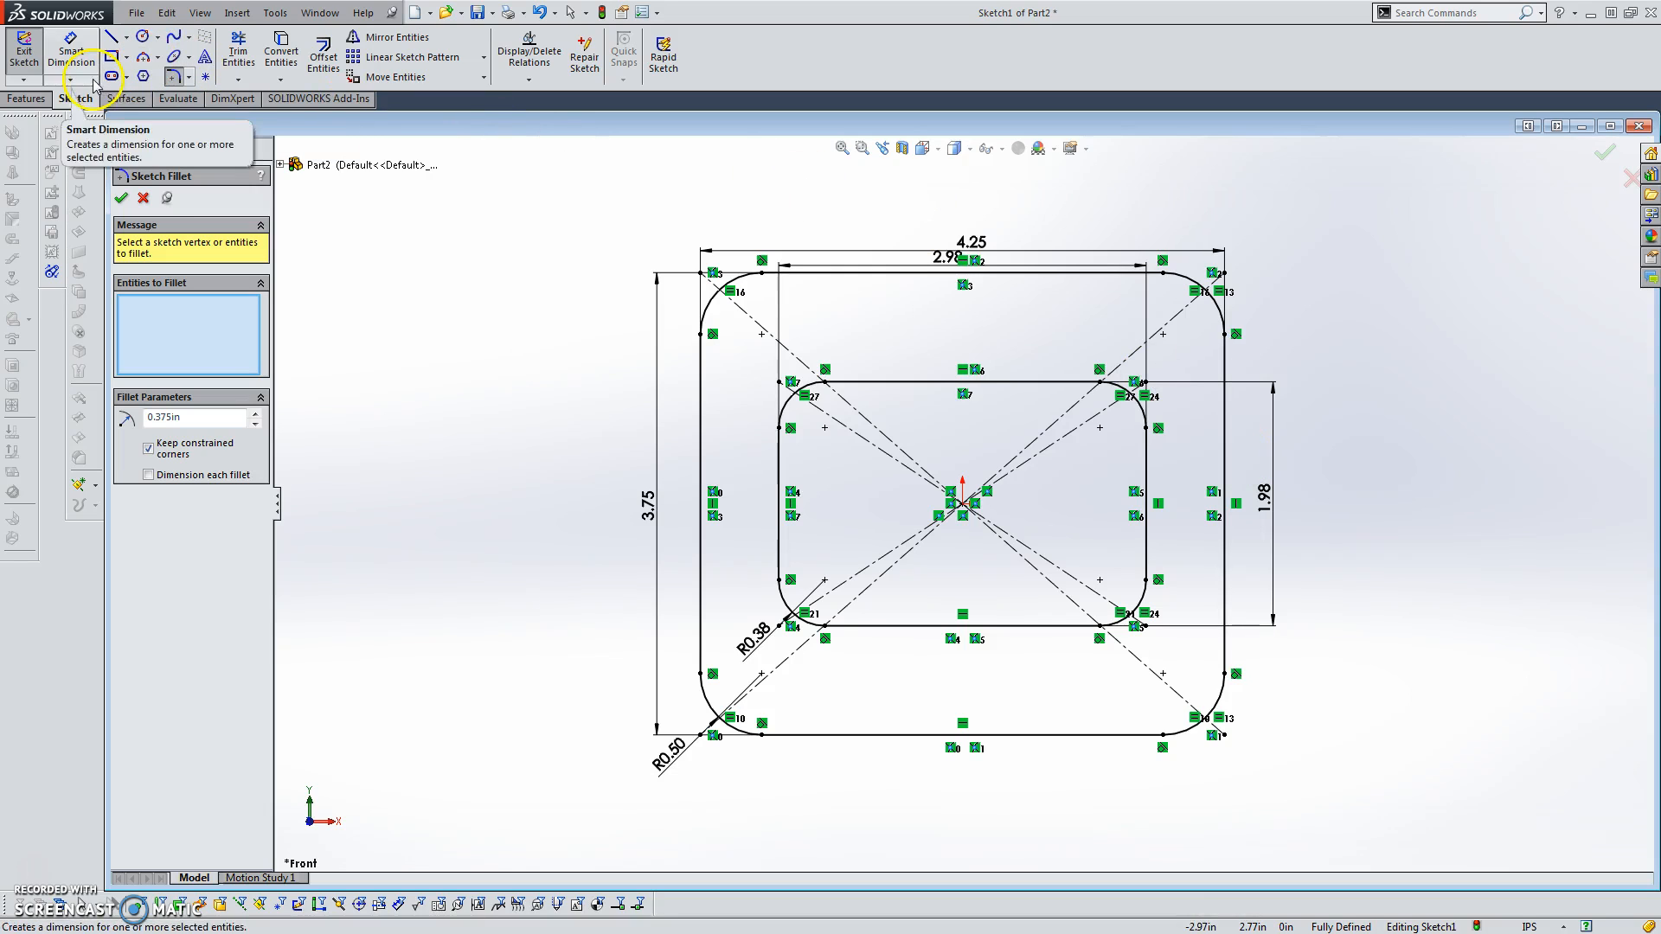
{"action": "left_click", "coordinate": [125, 198]}
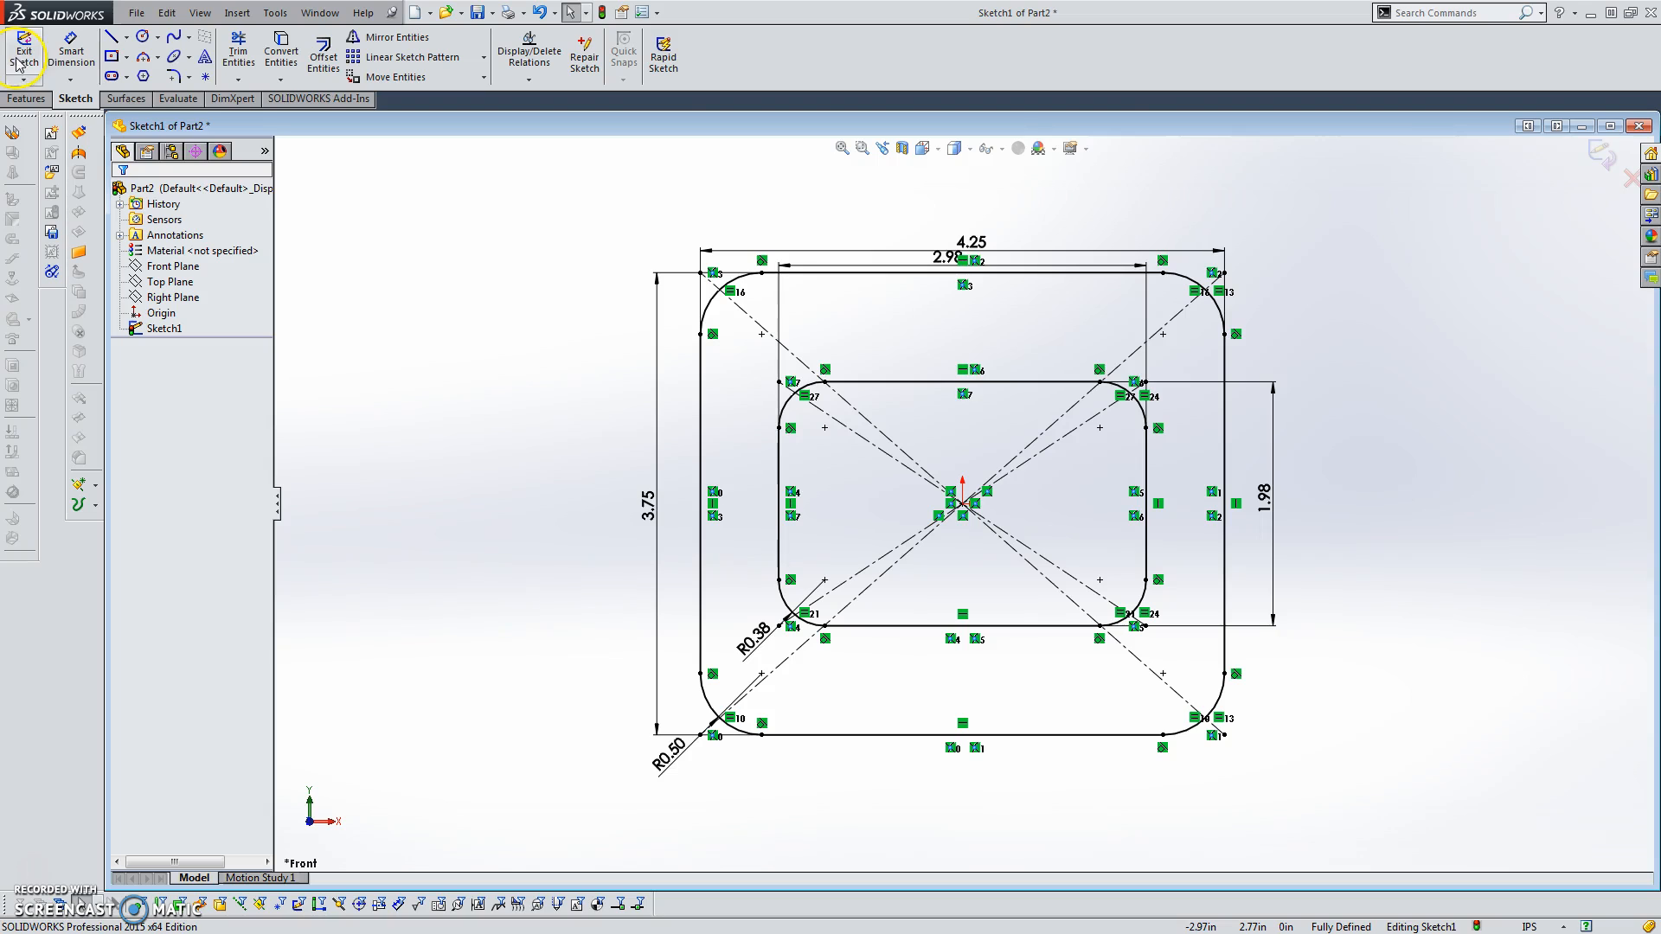
- Exit the sketch and extrude the flange profile 0.5 in with a Blind end condition
{"action": "left_click", "coordinate": [31, 57]}
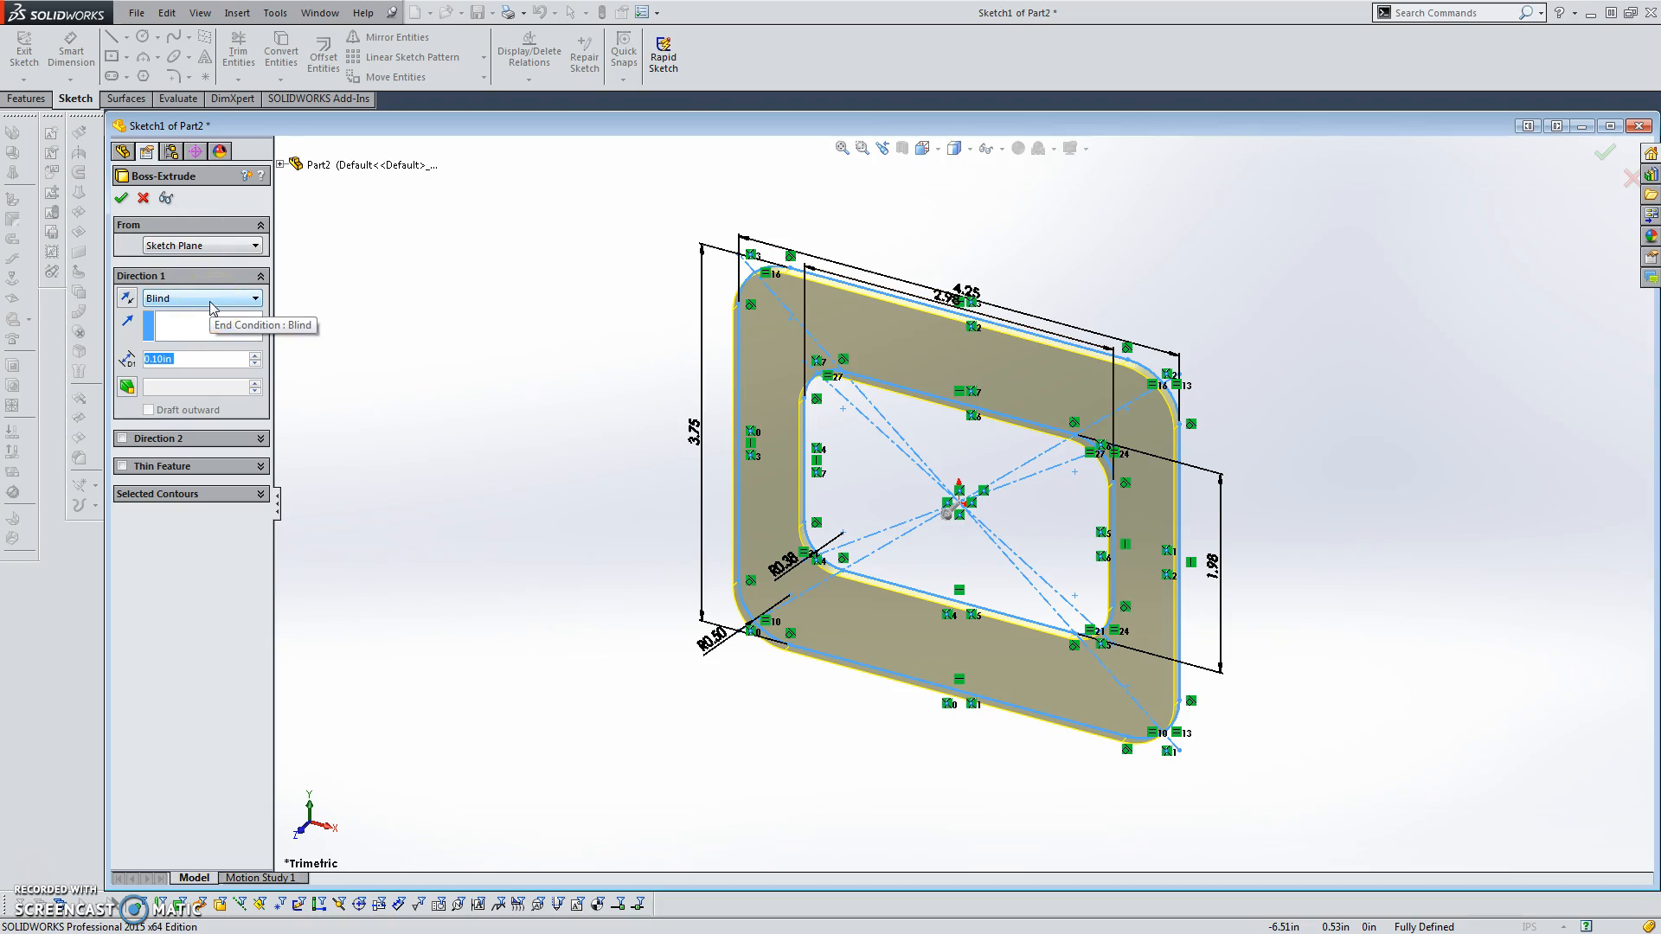
{"action": "type", "text": ".5"}
{"action": "key", "text": "Return"}
{"action": "key", "text": "Return"}
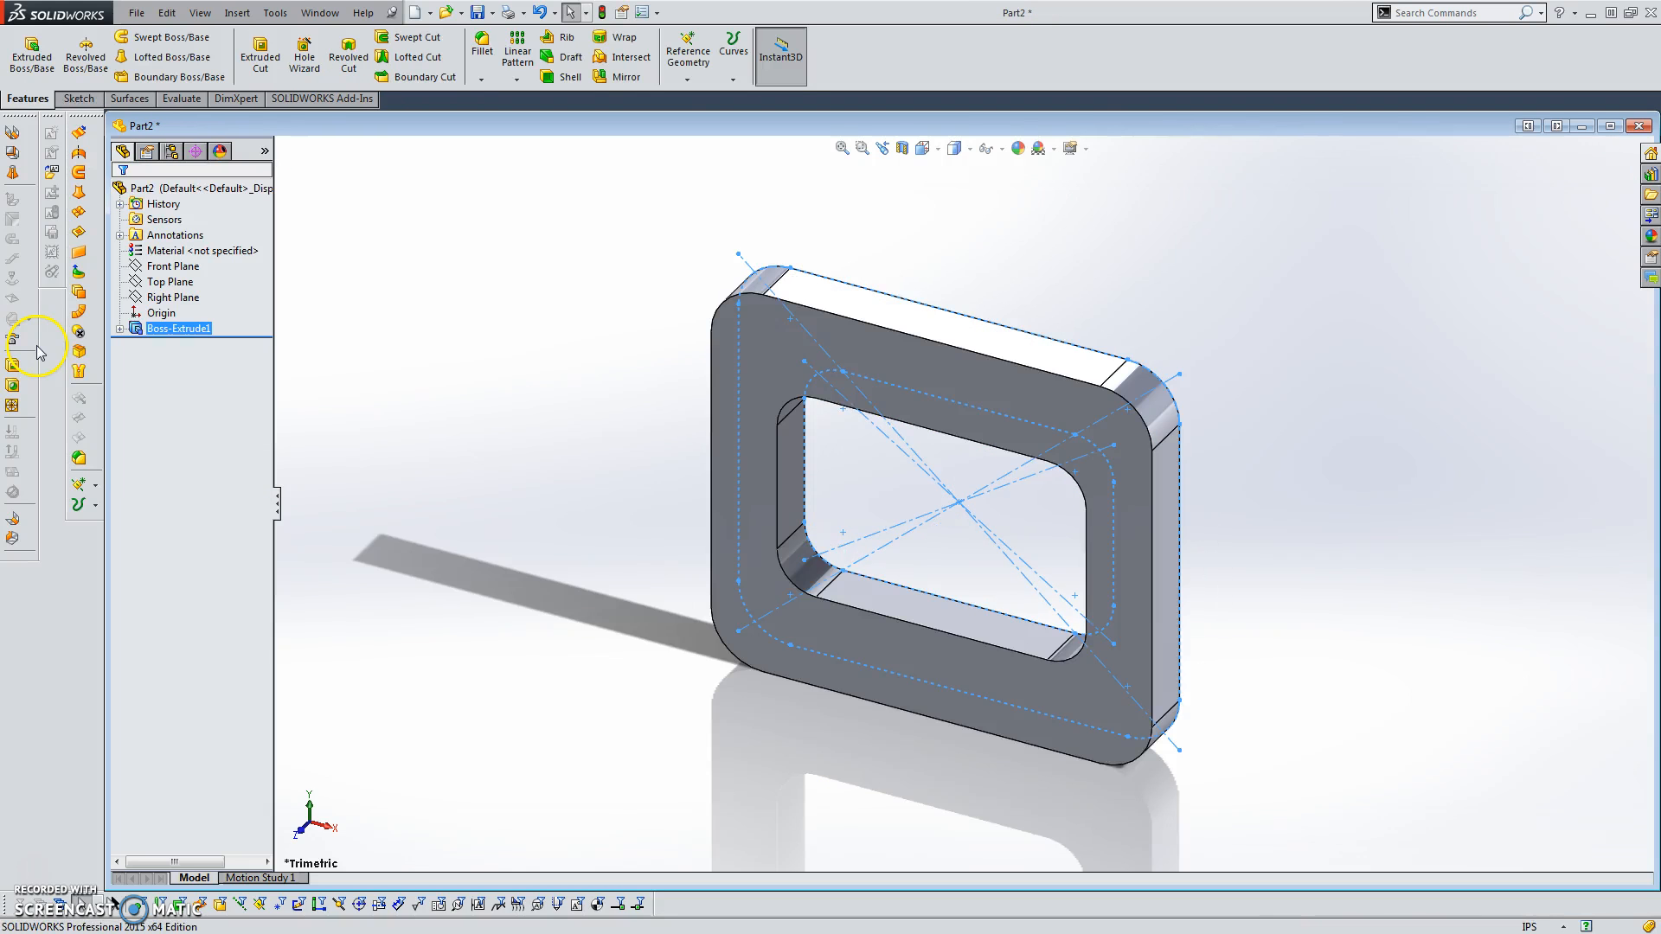
- Set up a plain Hole Wizard hole: ANSI Inch, Screw Clearances, size 3/8, Loose fit, Through All
{"action": "left_click", "coordinate": [1346, 354]}
{"action": "key", "text": "space"}
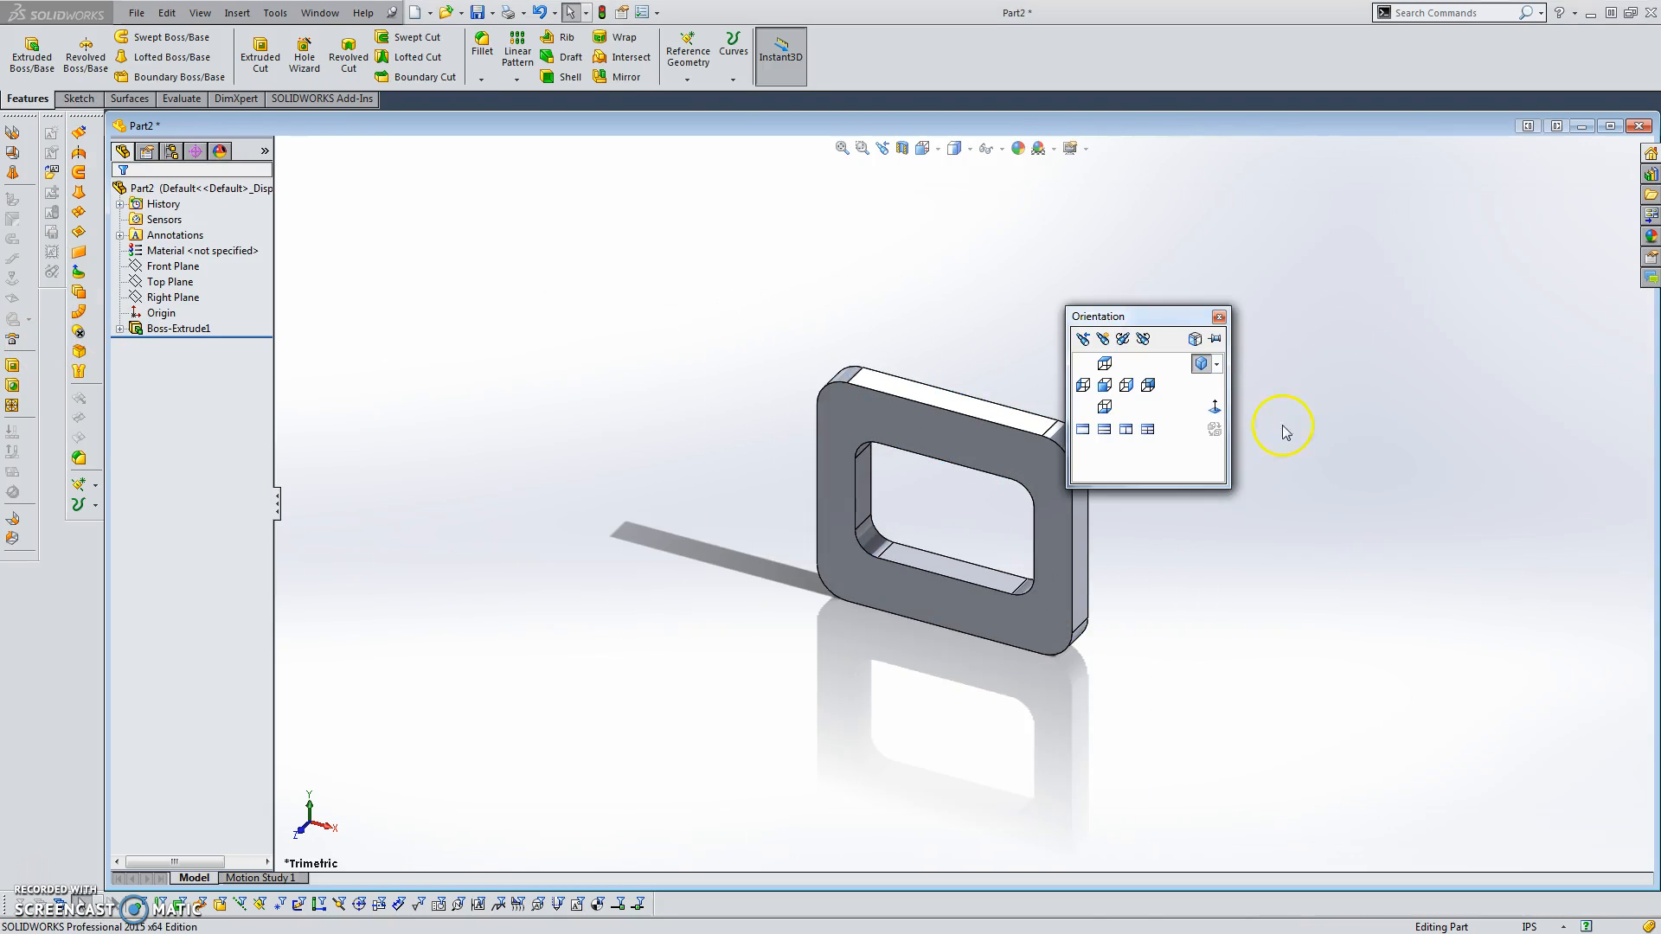
{"action": "left_click", "coordinate": [1214, 406]}
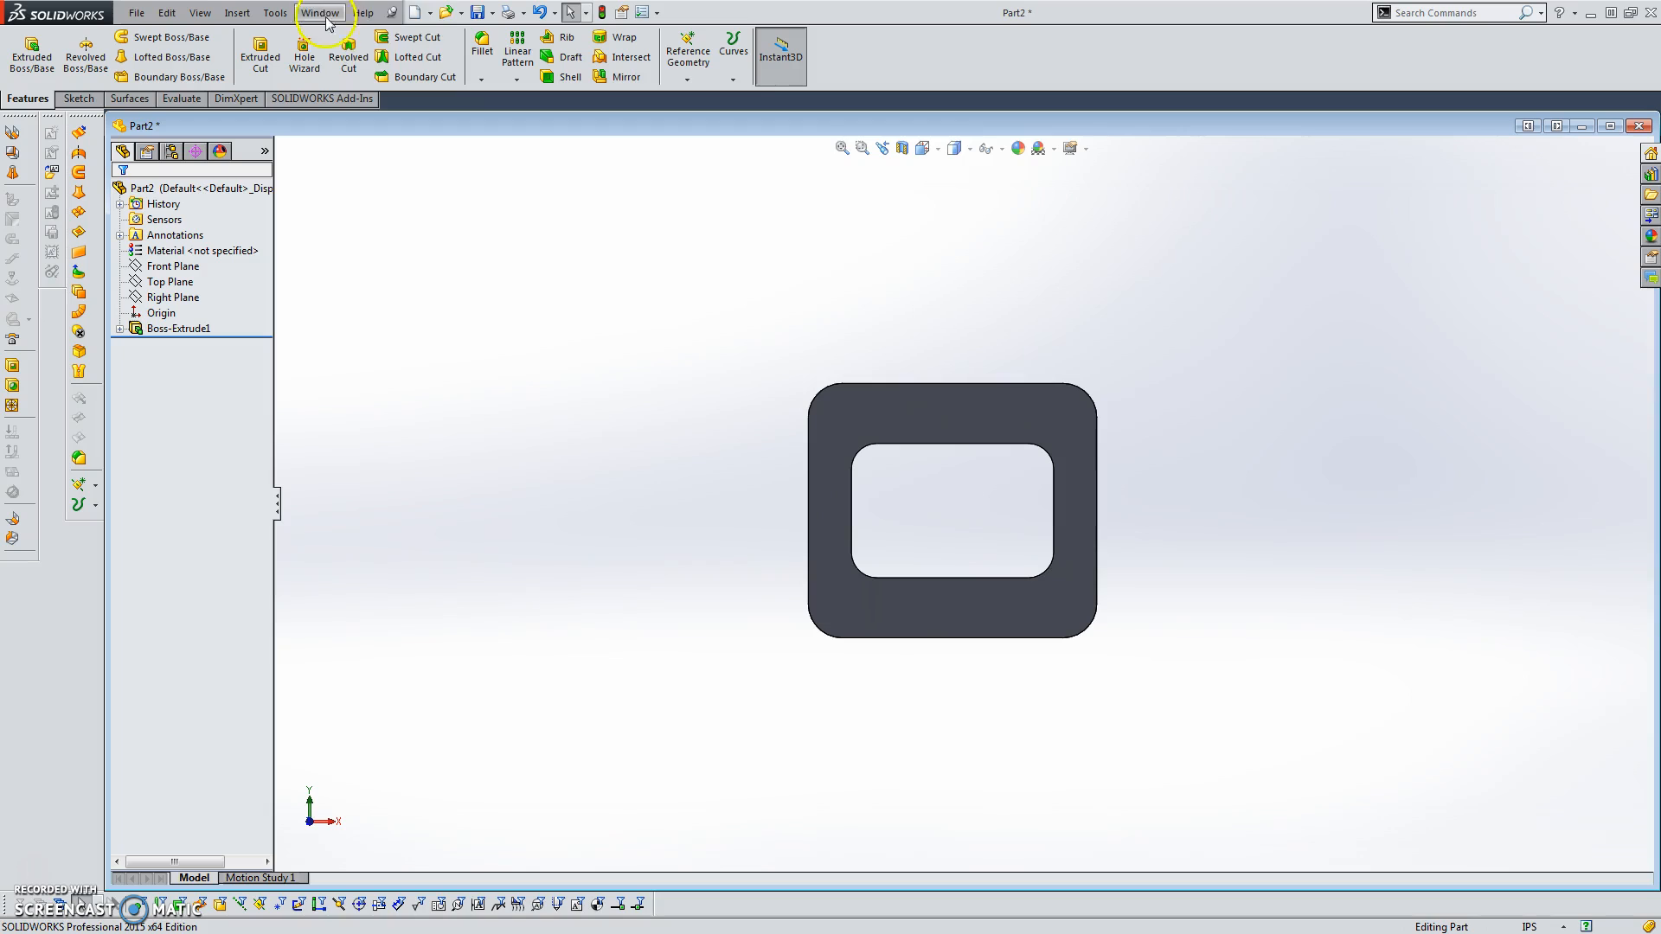
{"action": "left_click", "coordinate": [310, 74]}
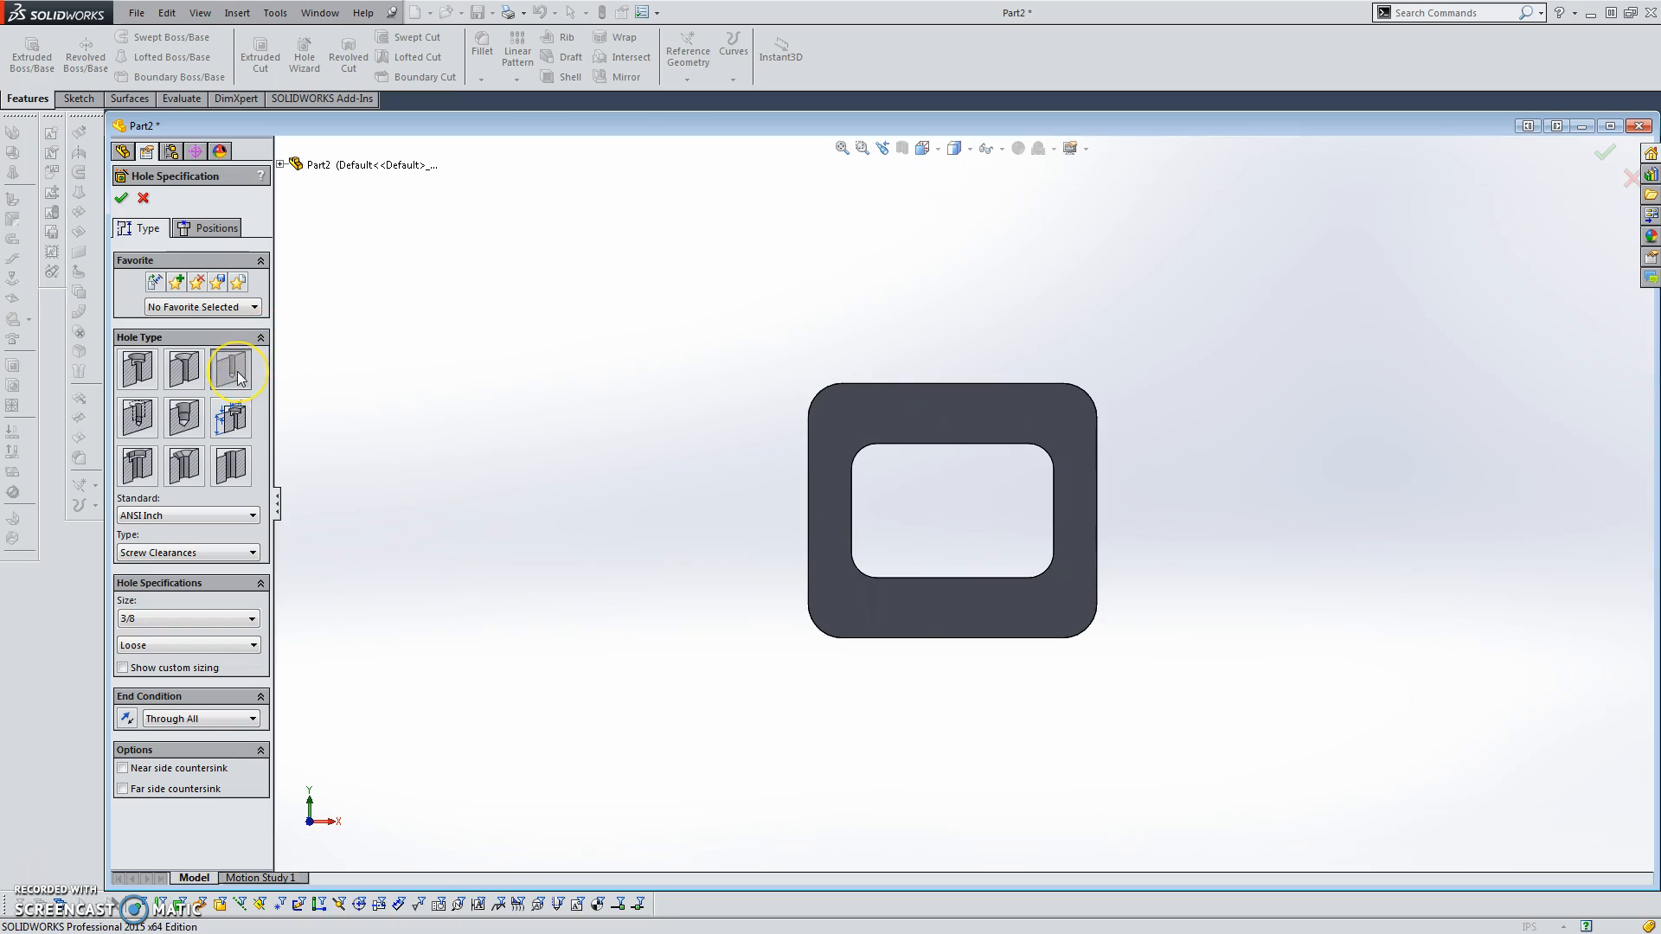
{"action": "left_click", "coordinate": [226, 377]}
{"action": "left_click", "coordinate": [198, 517]}
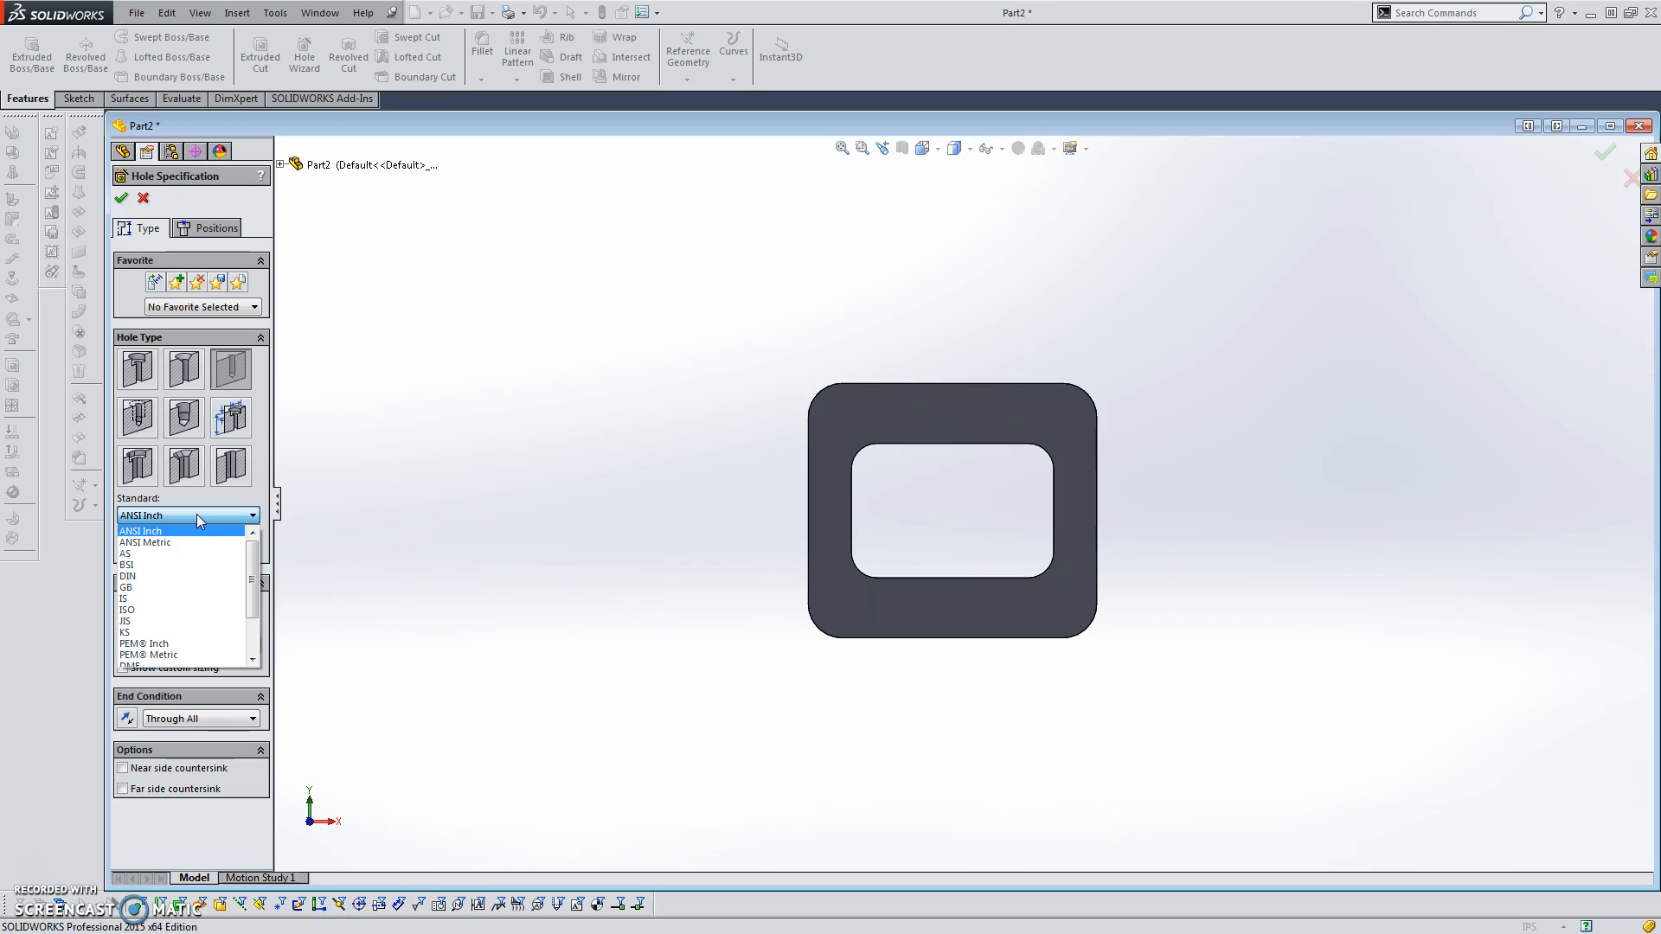
{"action": "left_click", "coordinate": [376, 517]}
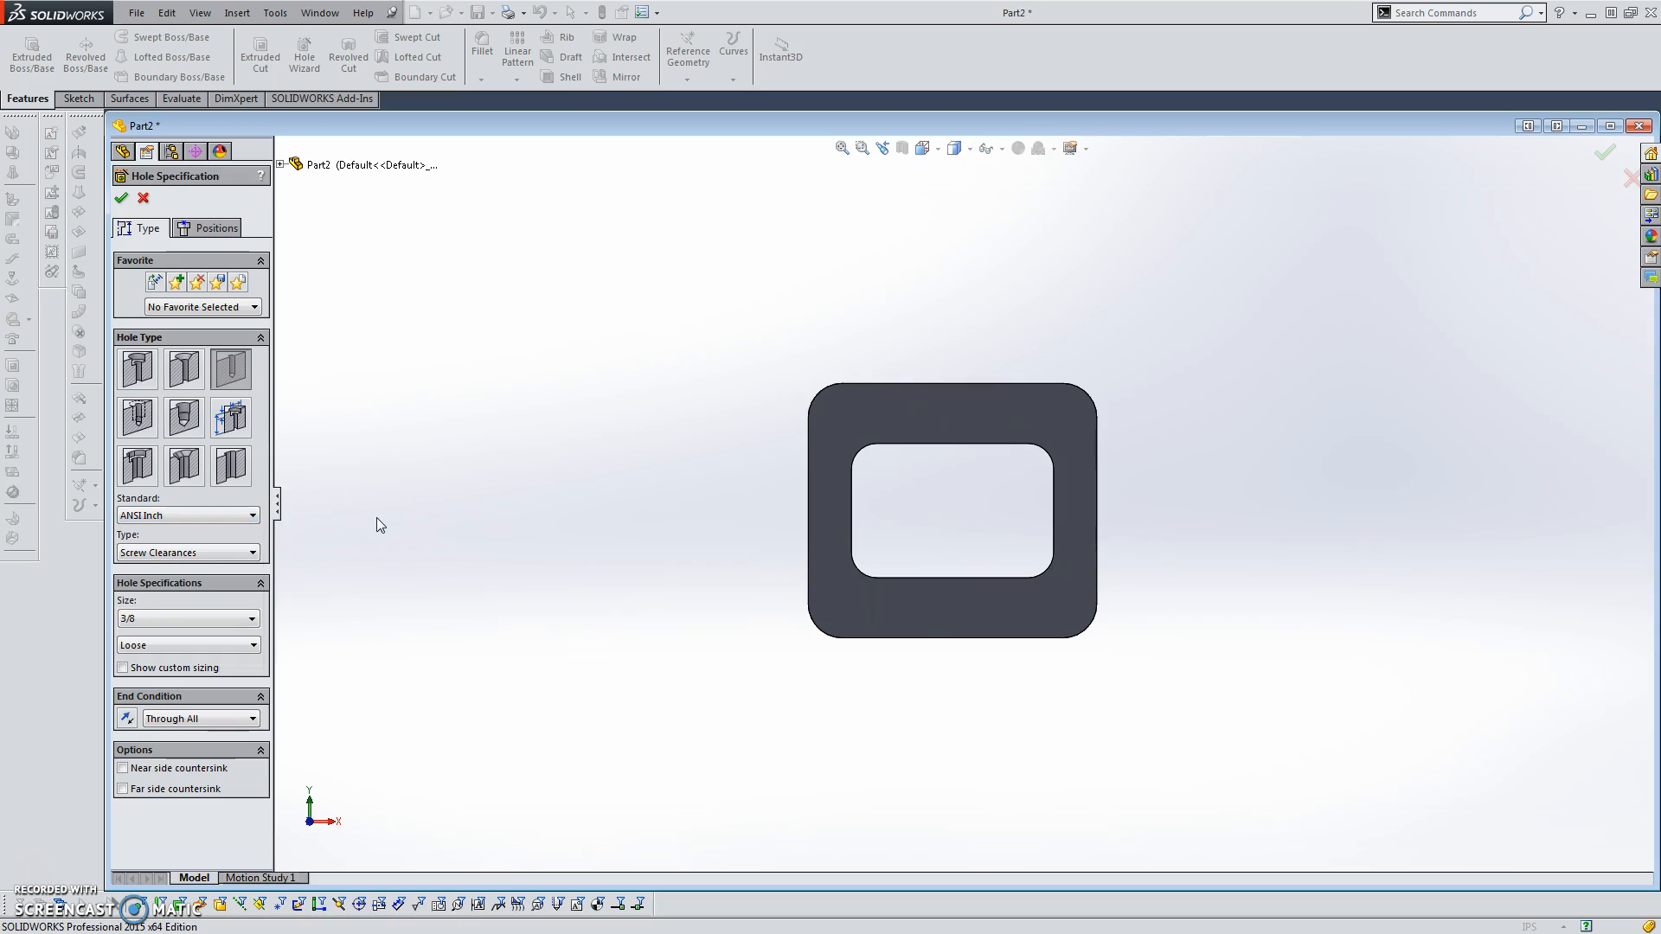
{"action": "left_click", "coordinate": [221, 557]}
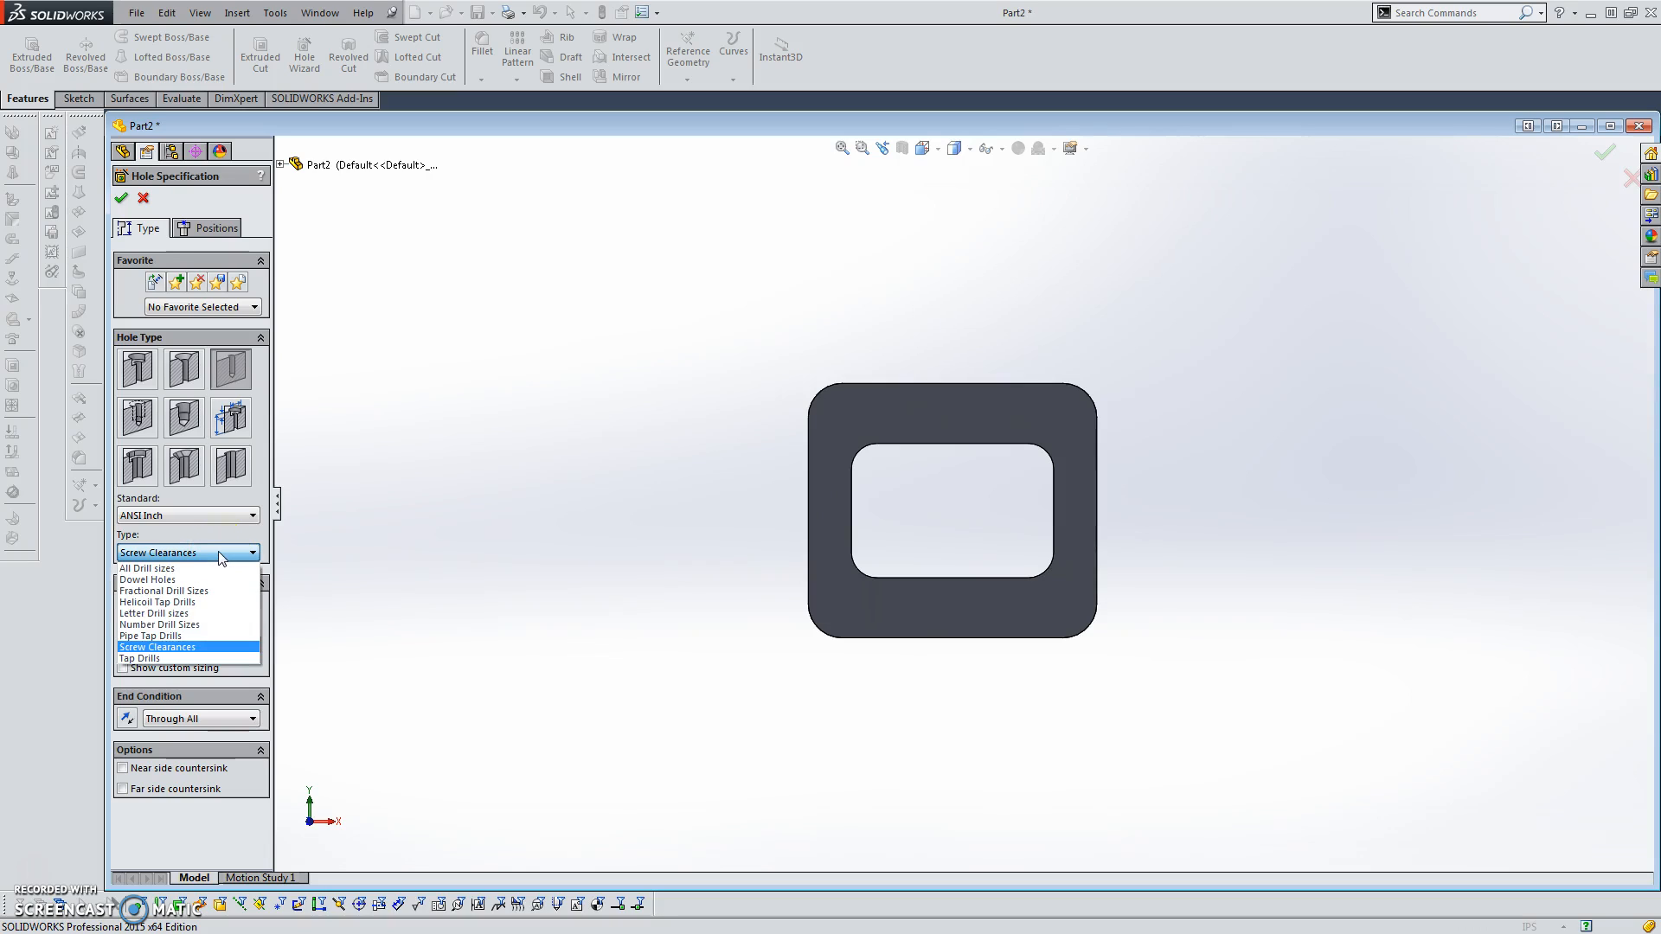
{"action": "left_click", "coordinate": [219, 553]}
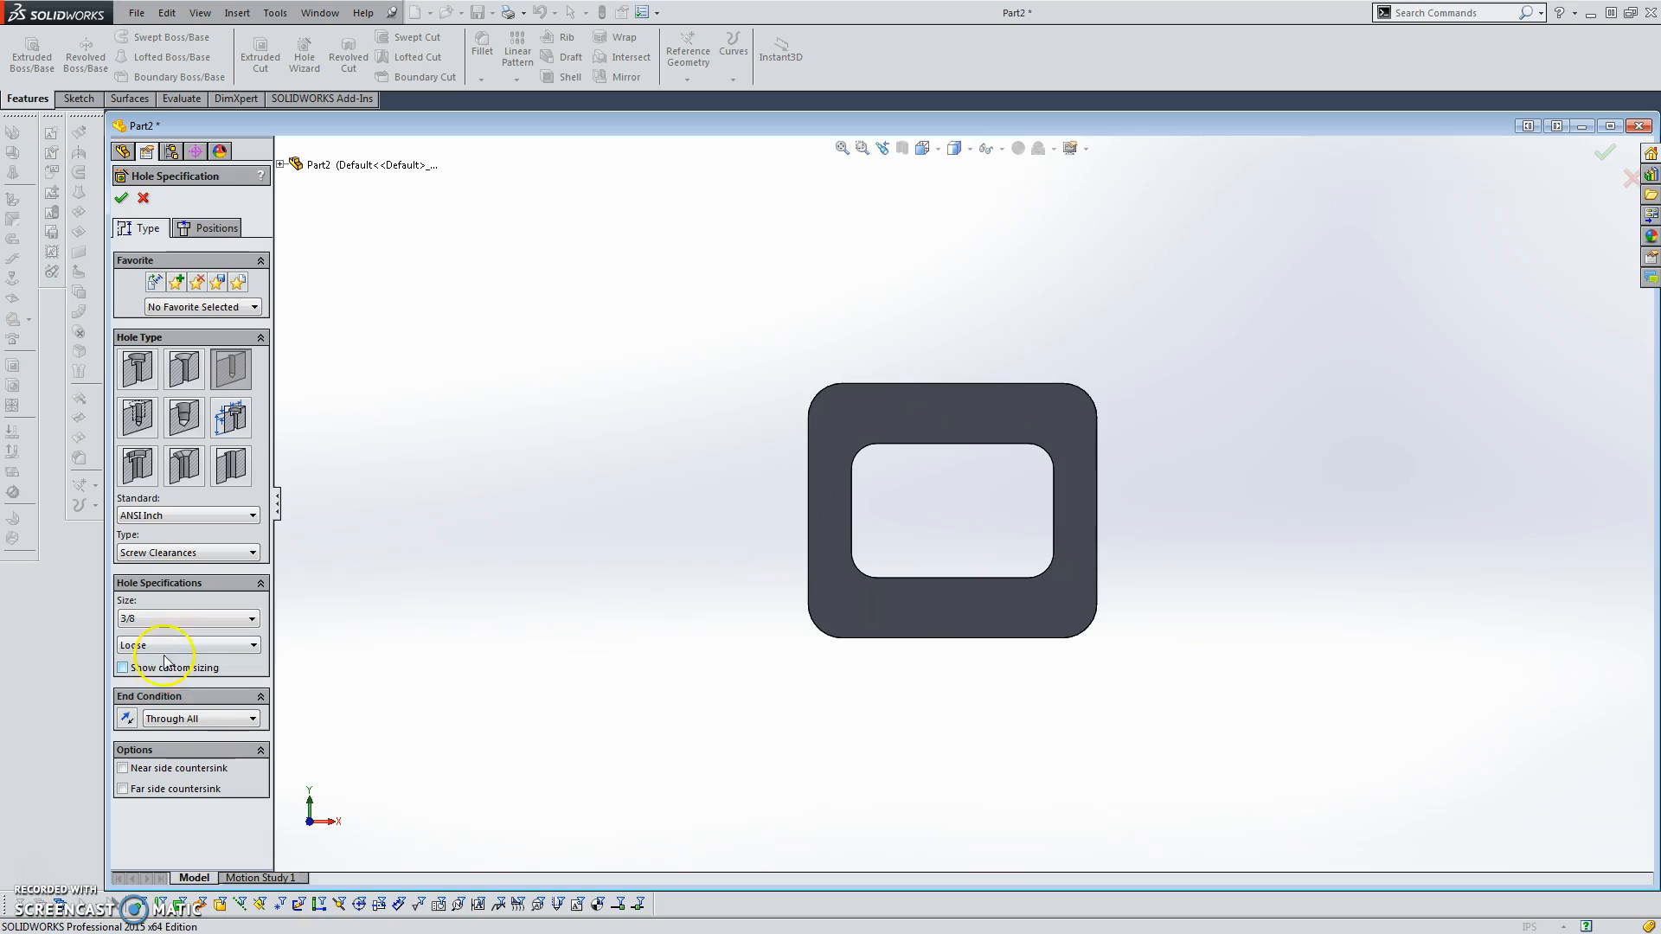
{"action": "left_click", "coordinate": [178, 720]}
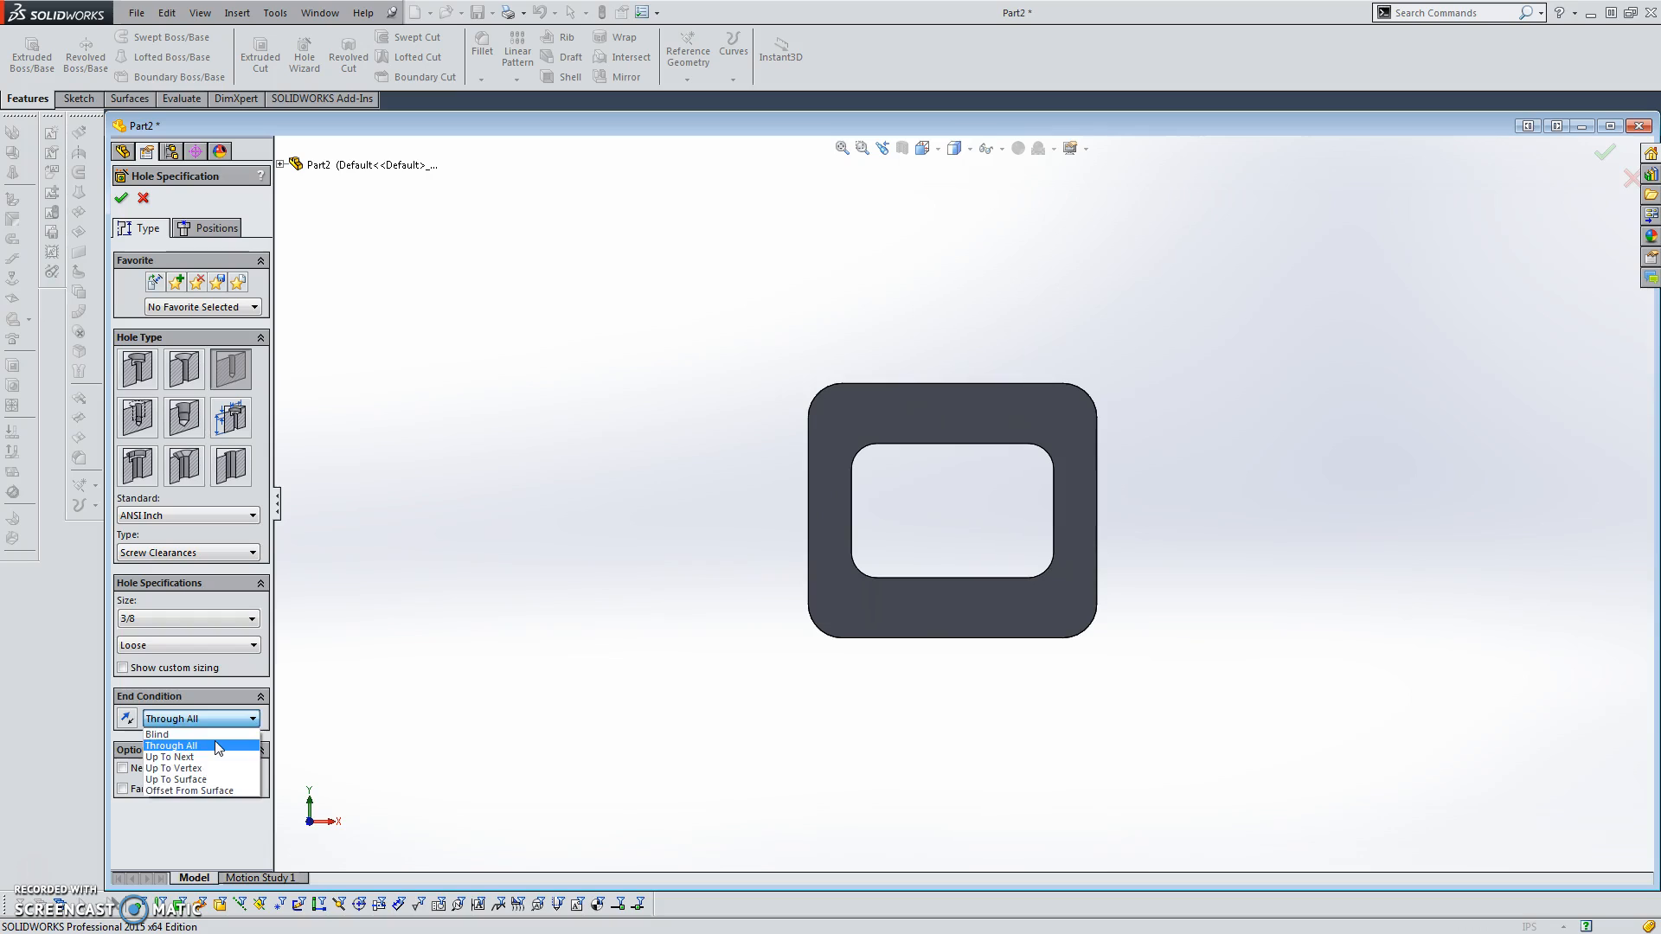
{"action": "left_click", "coordinate": [215, 744]}
{"action": "left_click", "coordinate": [180, 378]}
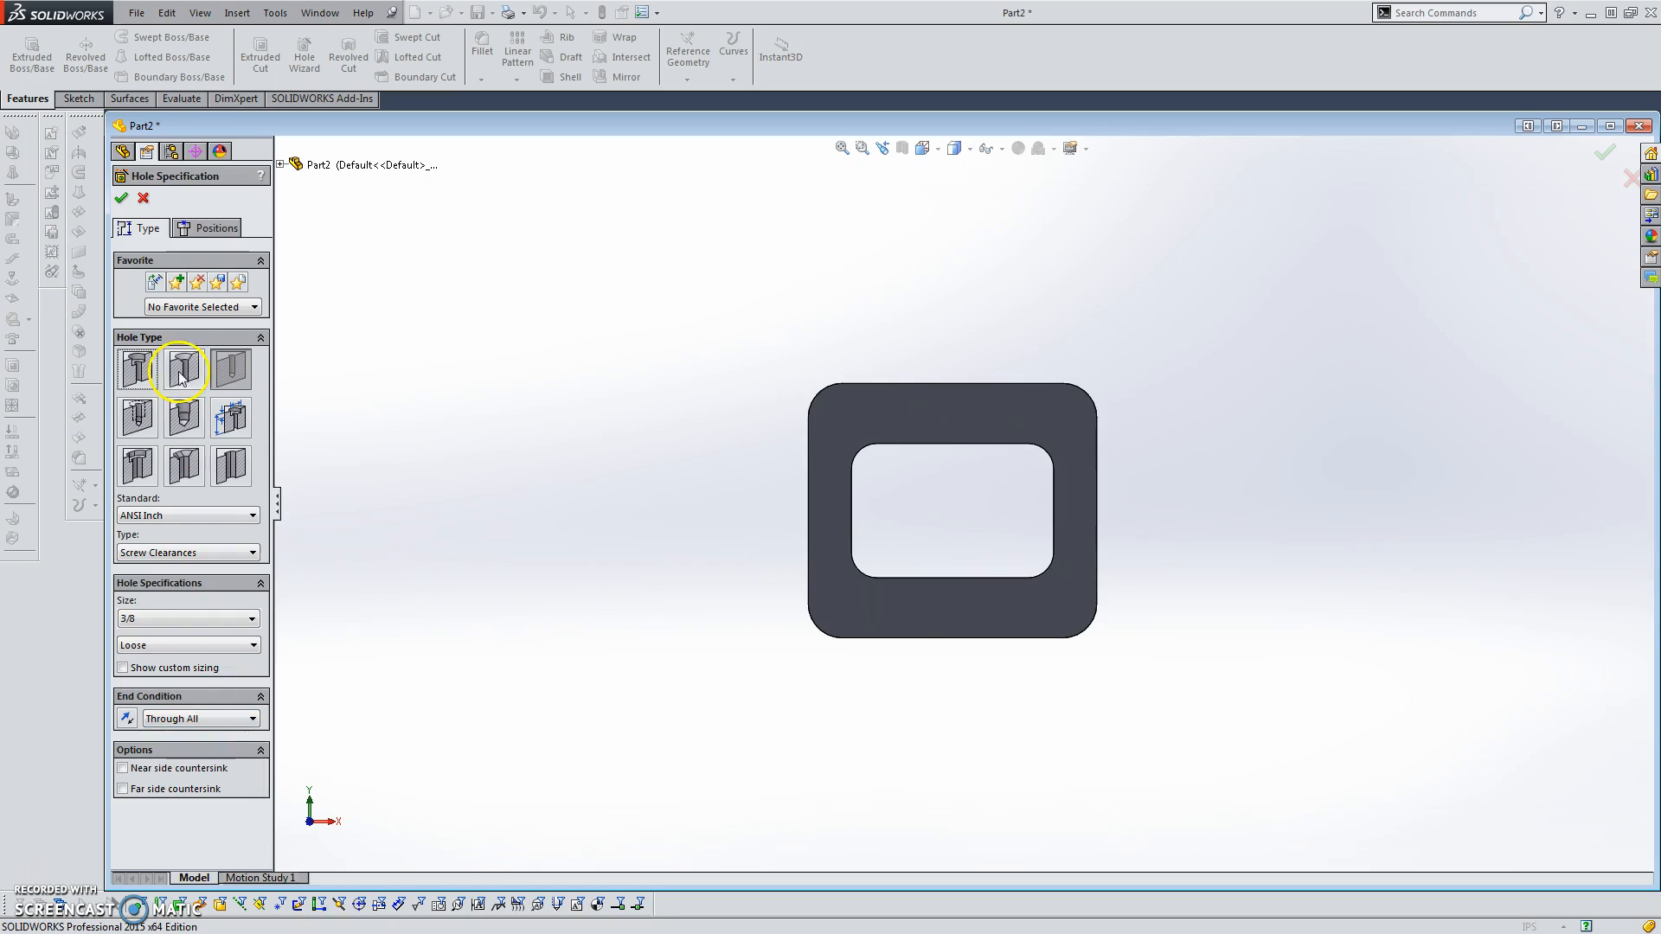
- Place four hole points on the flange's front face, one near each outer corner
{"action": "left_click", "coordinate": [214, 230]}
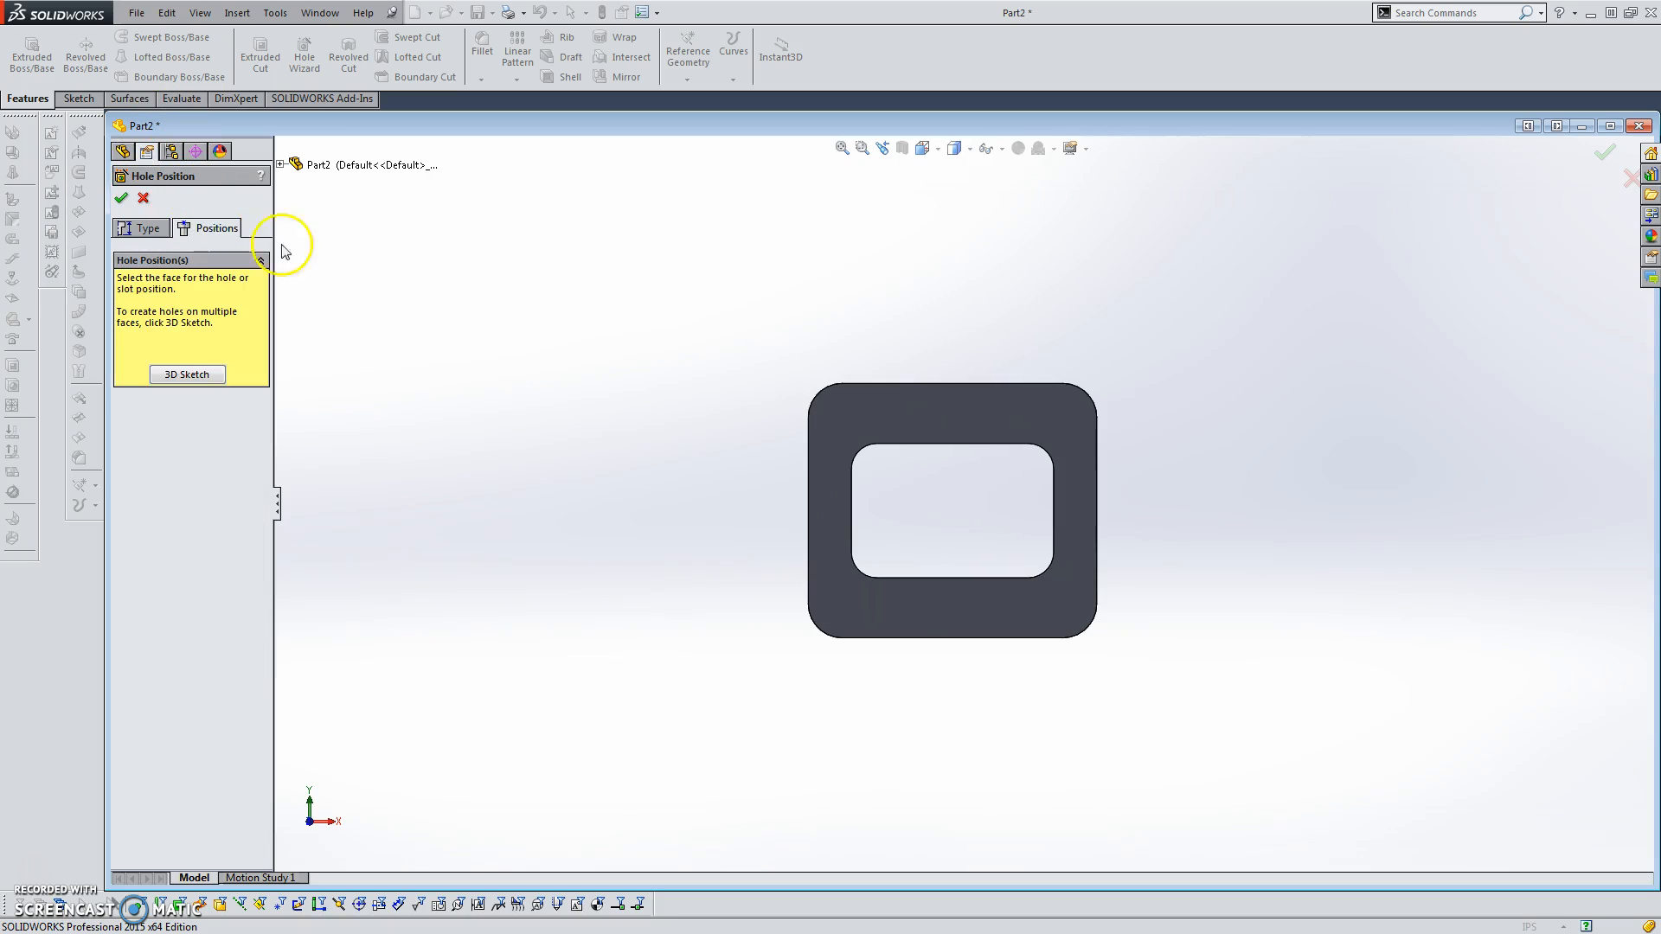
{"action": "left_click", "coordinate": [843, 421]}
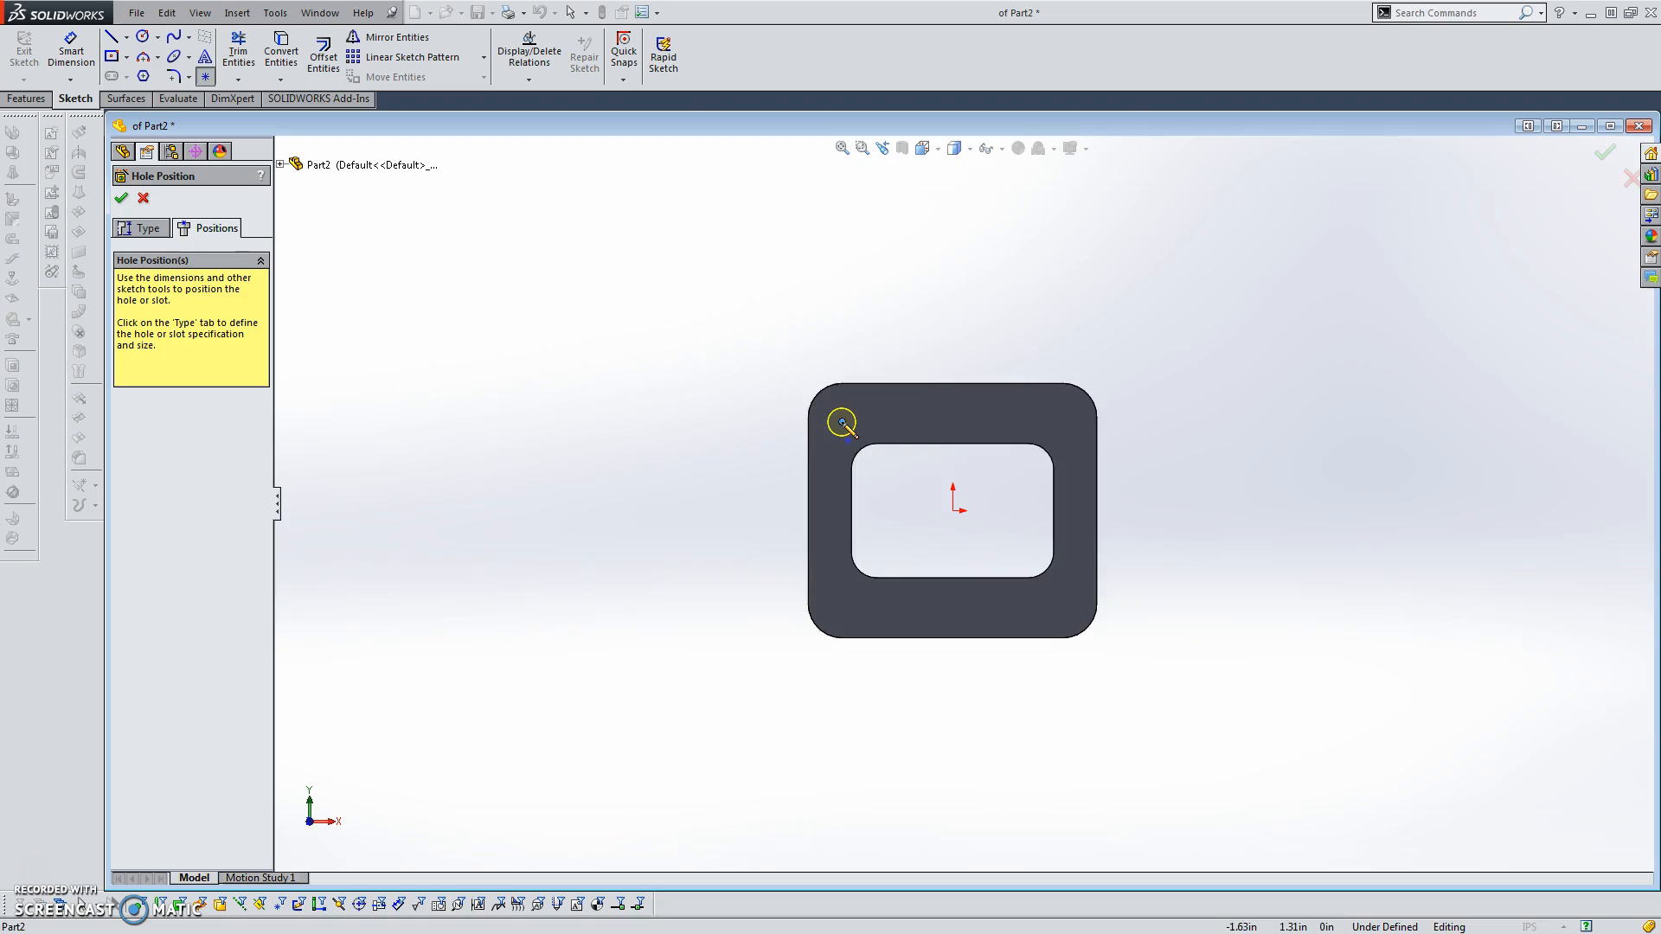
{"action": "left_click", "coordinate": [1062, 418]}
{"action": "left_click", "coordinate": [1063, 605]}
{"action": "left_click", "coordinate": [842, 605]}
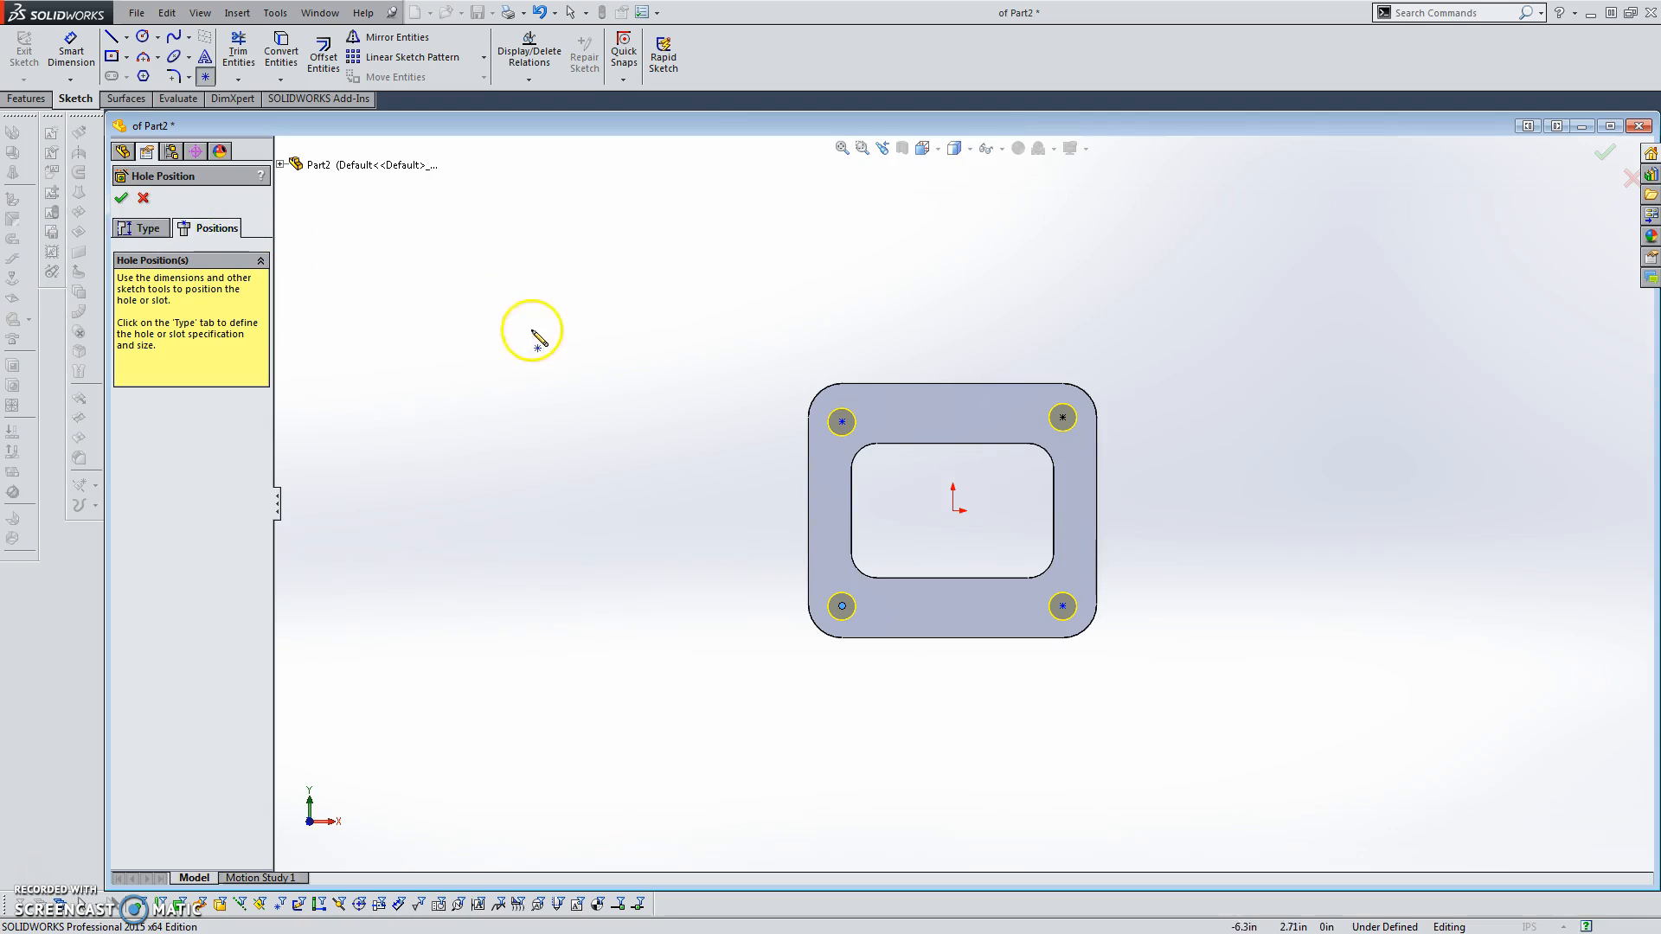
{"action": "key", "text": "Escape"}
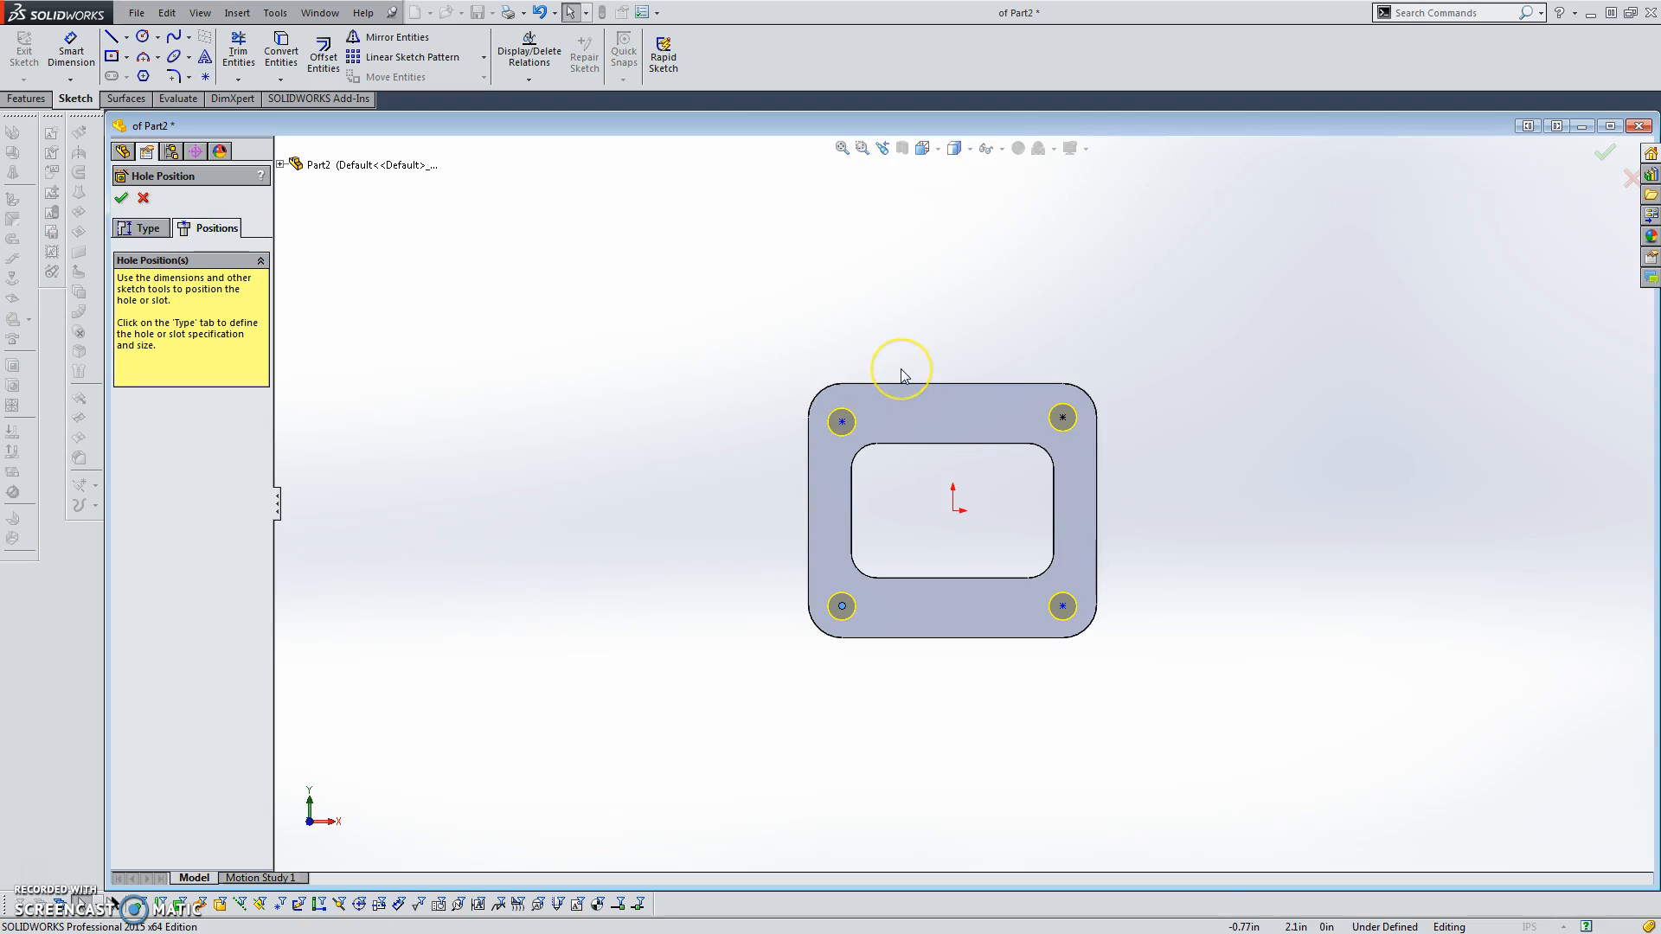
- Remove the coincident relation from the upper-right hole point
{"action": "left_click", "coordinate": [1063, 418]}
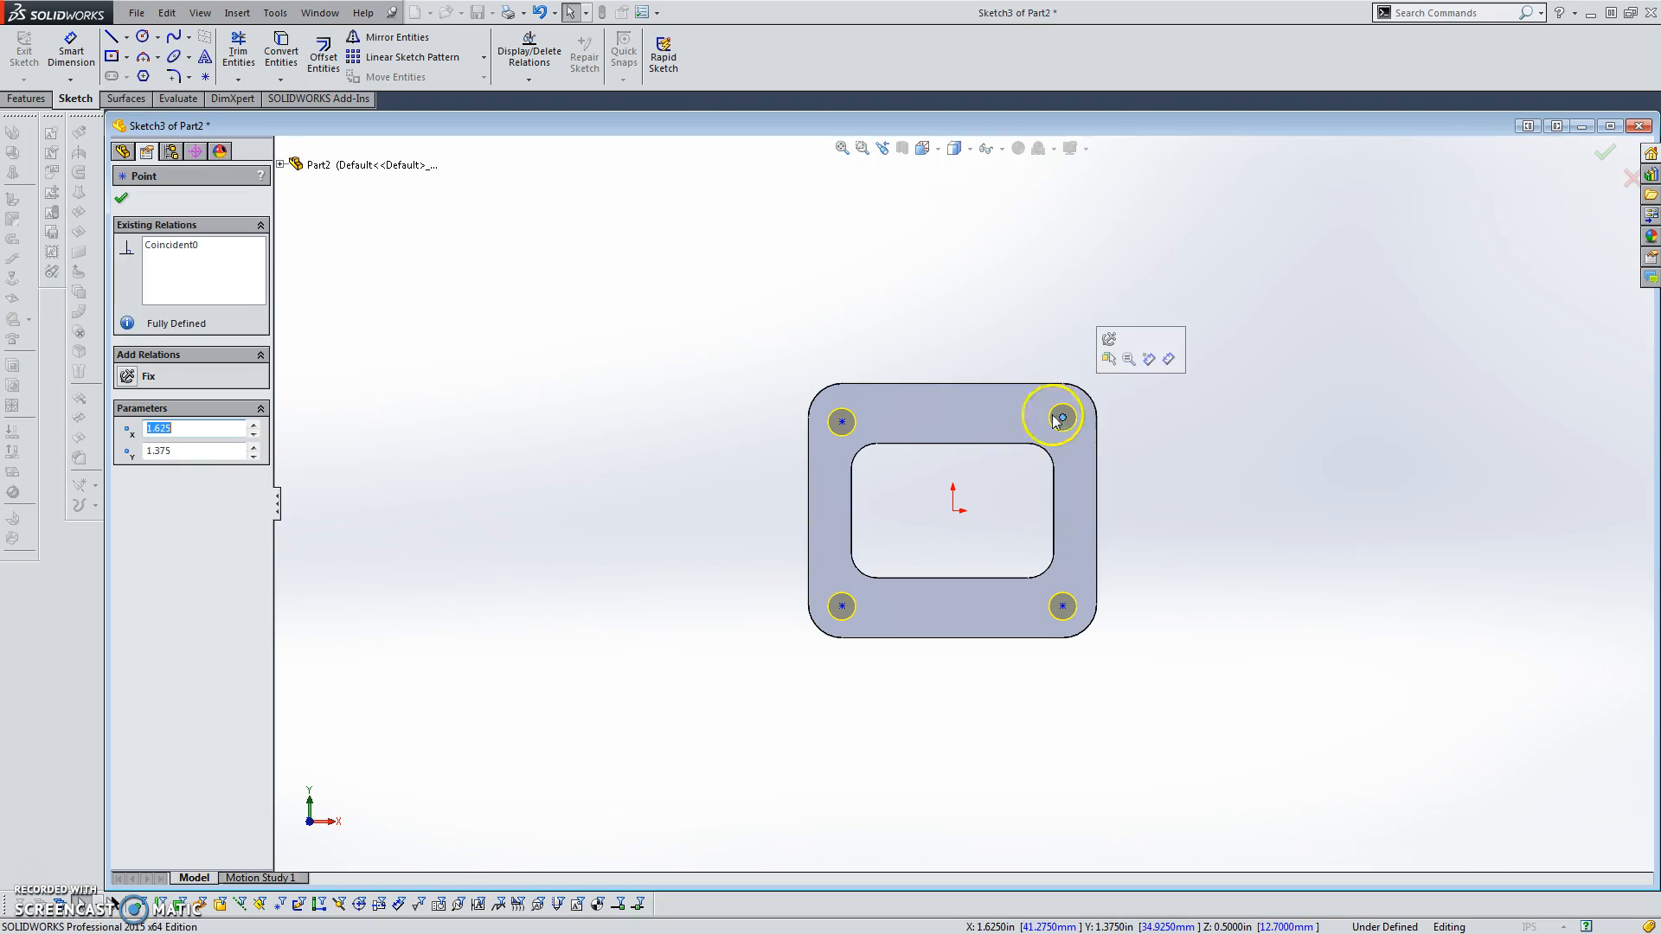
{"action": "left_click", "coordinate": [195, 247]}
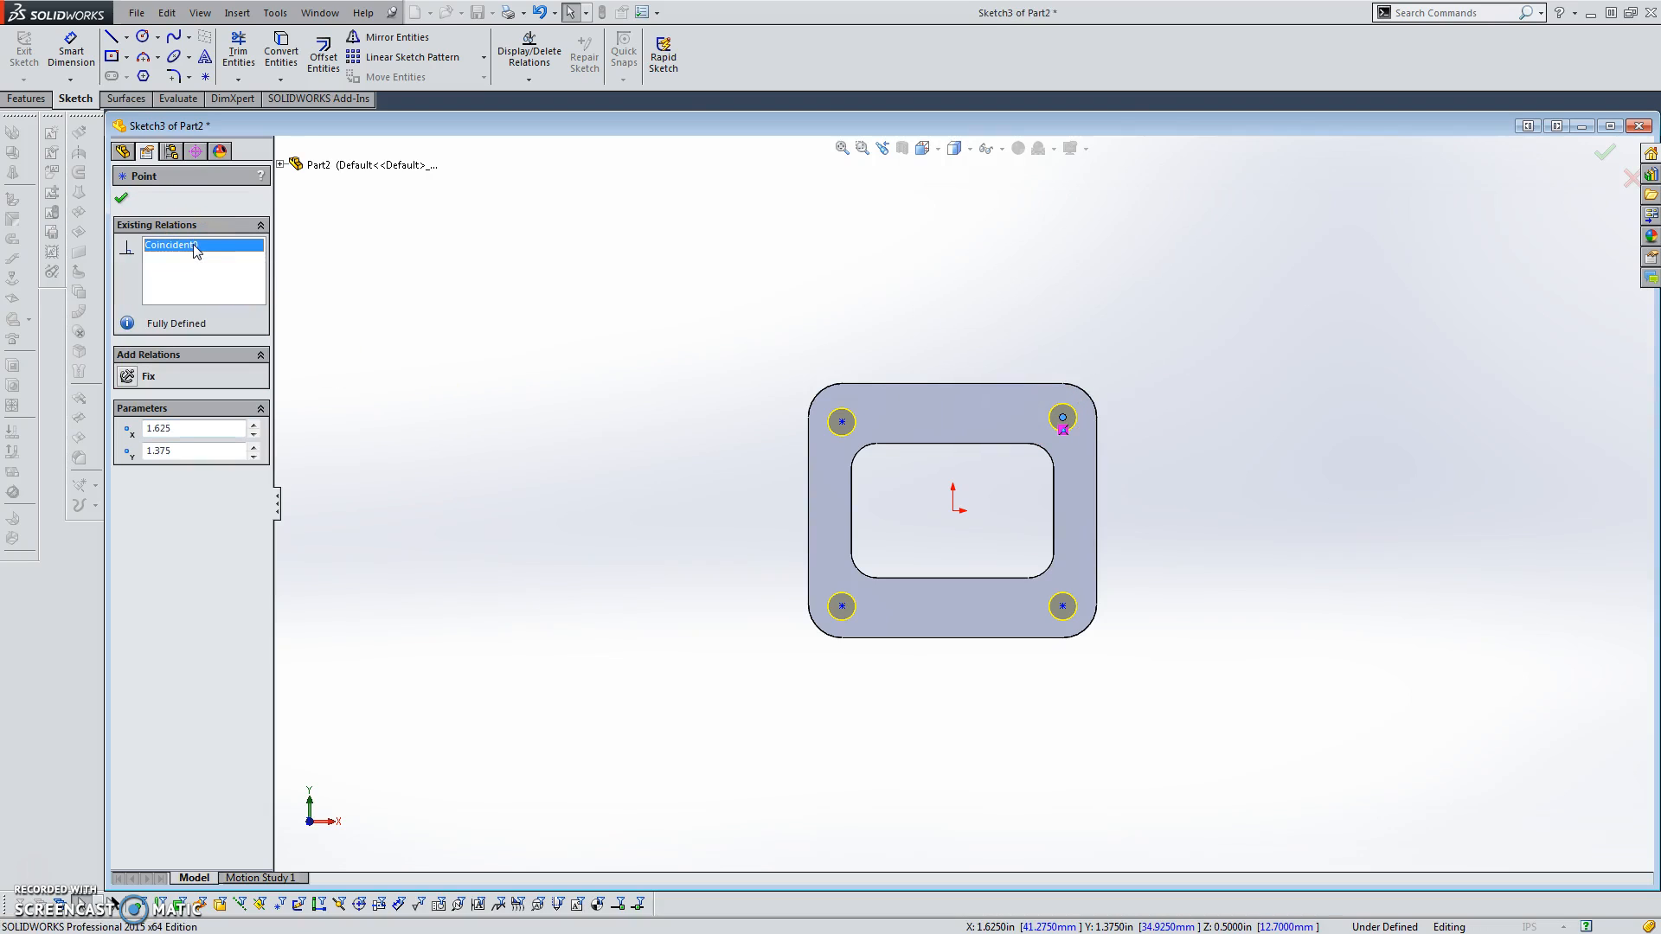
{"action": "left_click", "coordinate": [622, 259]}
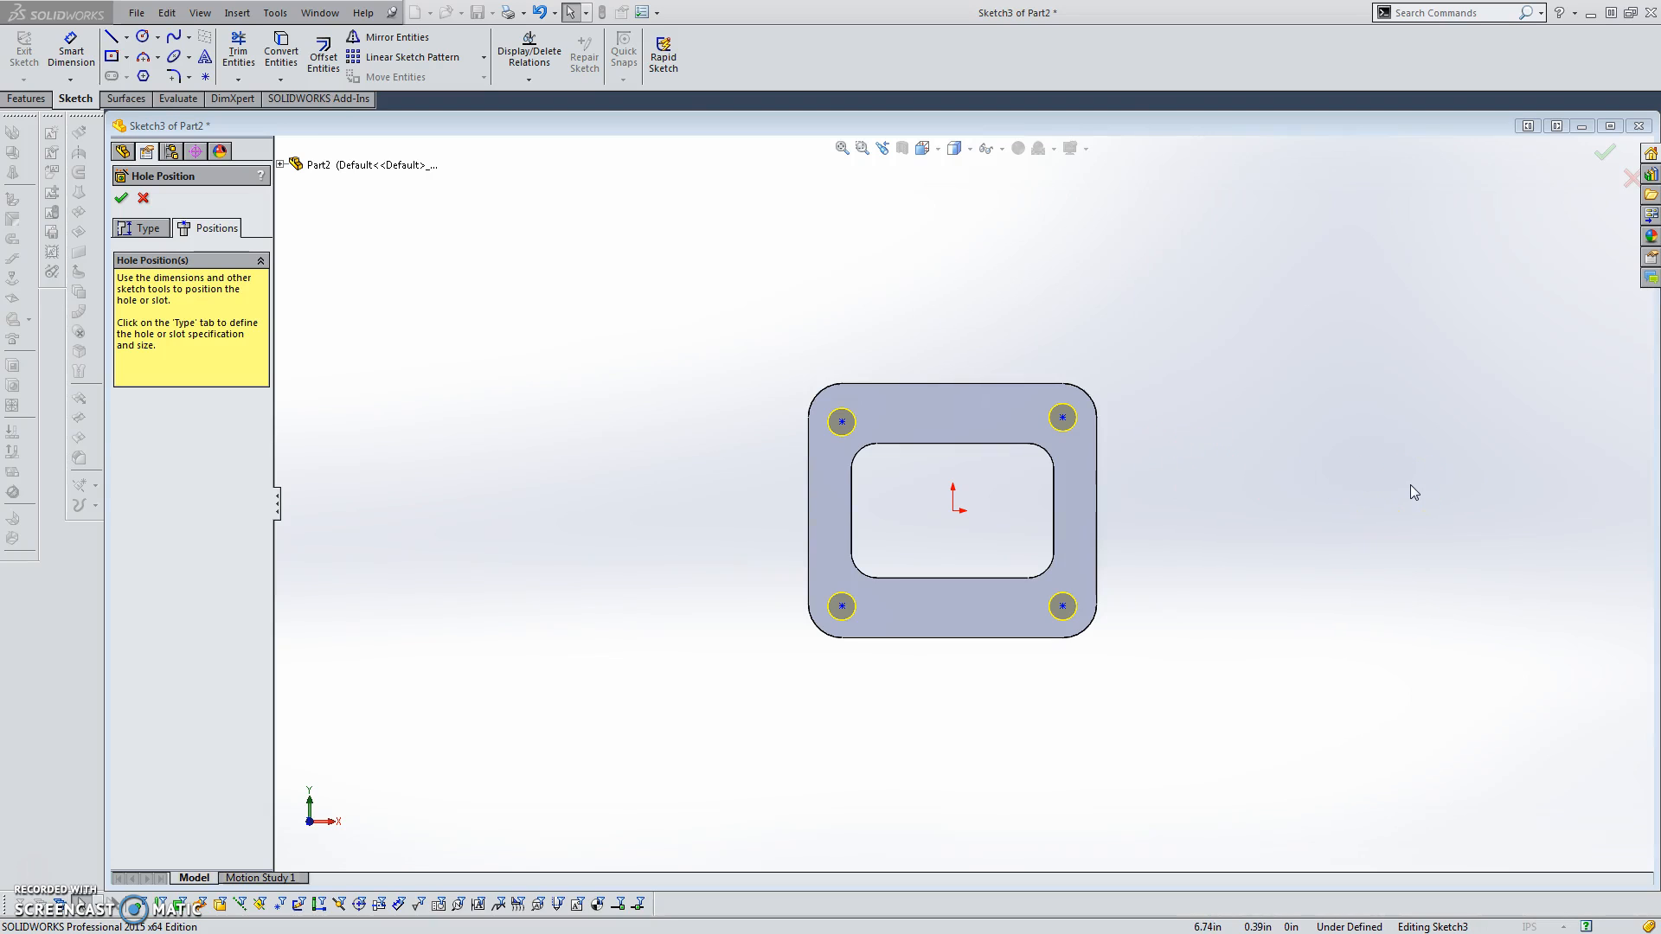
- Add horizontal relations between the upper two hole points and between the lower two hole points
{"action": "left_click_drag", "start_coordinate": [1373, 487], "coordinate": [689, 311]}
{"action": "left_click", "coordinate": [159, 481]}
{"action": "left_click", "coordinate": [121, 198]}
{"action": "left_click_drag", "start_coordinate": [1189, 731], "coordinate": [762, 525]}
{"action": "left_click", "coordinate": [159, 476]}
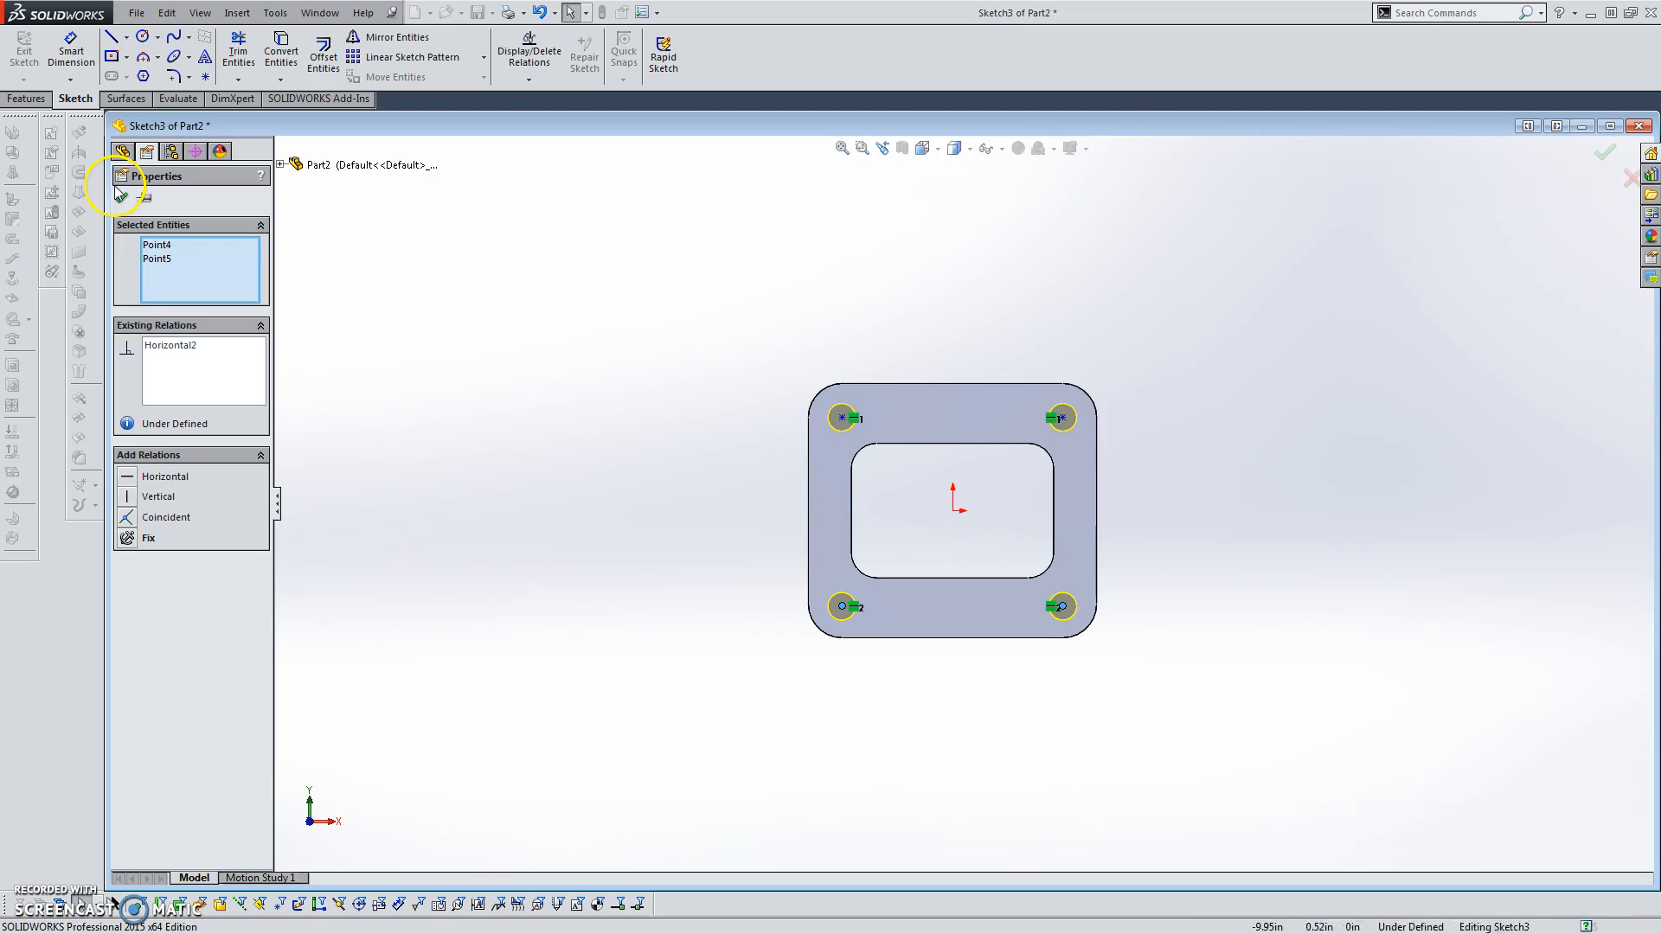
{"action": "left_click", "coordinate": [121, 197]}
- Add vertical relations between the left two hole points and between the right two hole points
{"action": "left_click_drag", "start_coordinate": [921, 737], "coordinate": [713, 324]}
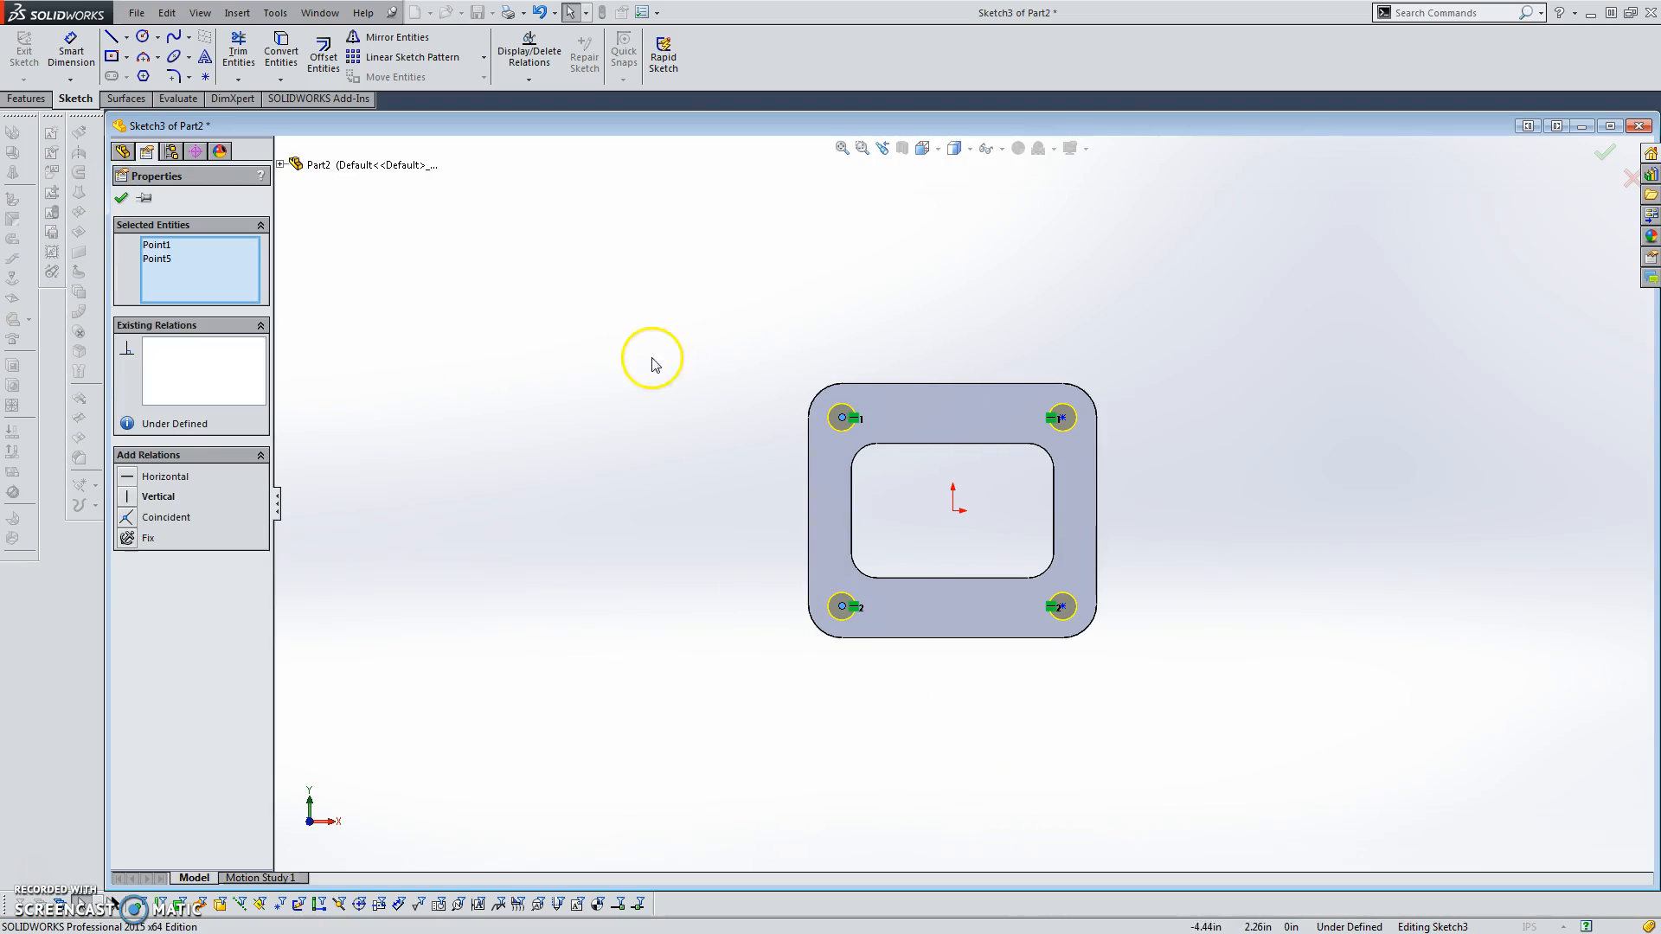
{"action": "left_click", "coordinate": [156, 477]}
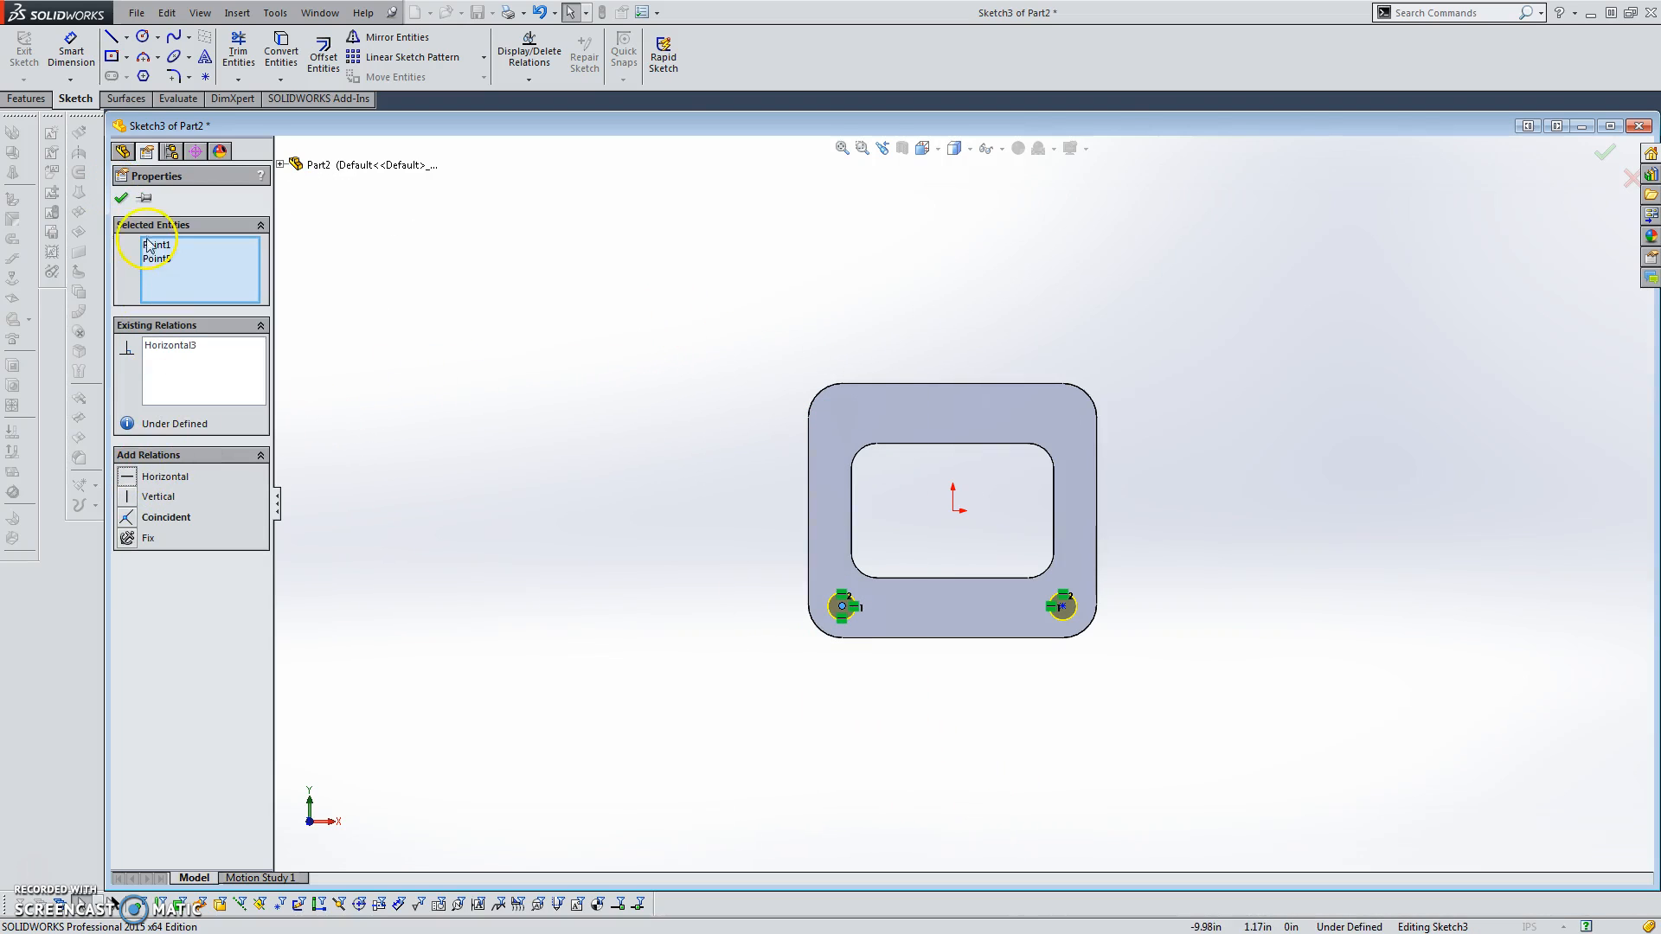
{"action": "left_click", "coordinate": [122, 198]}
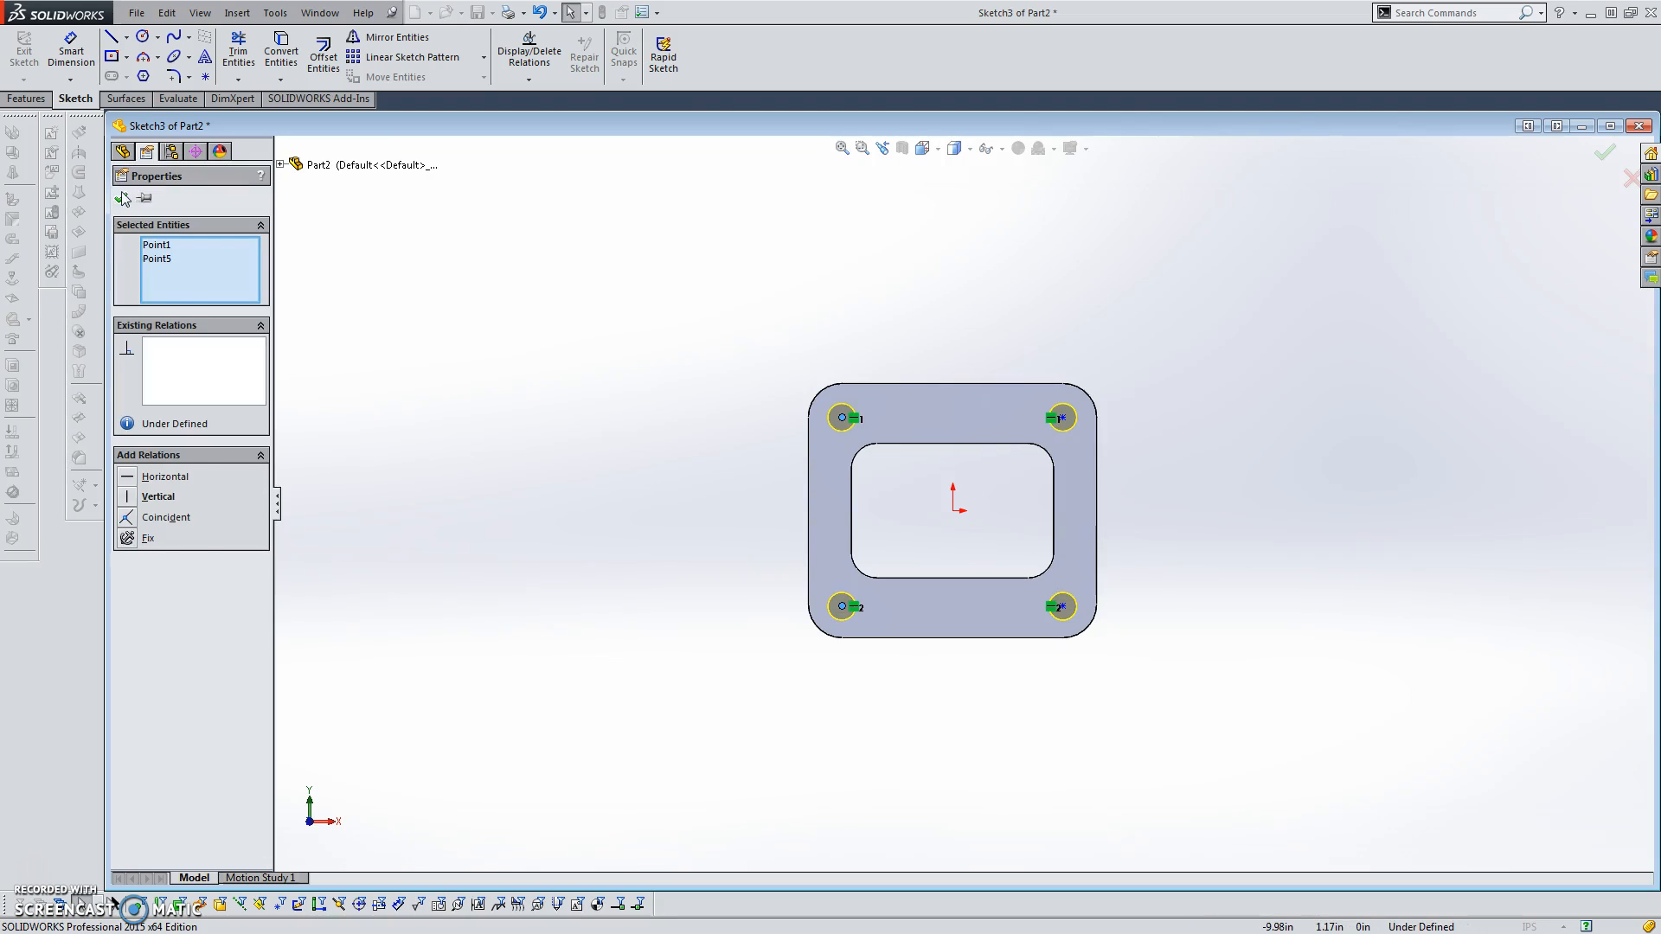
{"action": "left_click", "coordinate": [168, 500]}
{"action": "left_click", "coordinate": [122, 199]}
{"action": "left_click_drag", "start_coordinate": [1171, 690], "coordinate": [935, 223]}
{"action": "left_click", "coordinate": [169, 494]}
{"action": "left_click", "coordinate": [122, 198]}
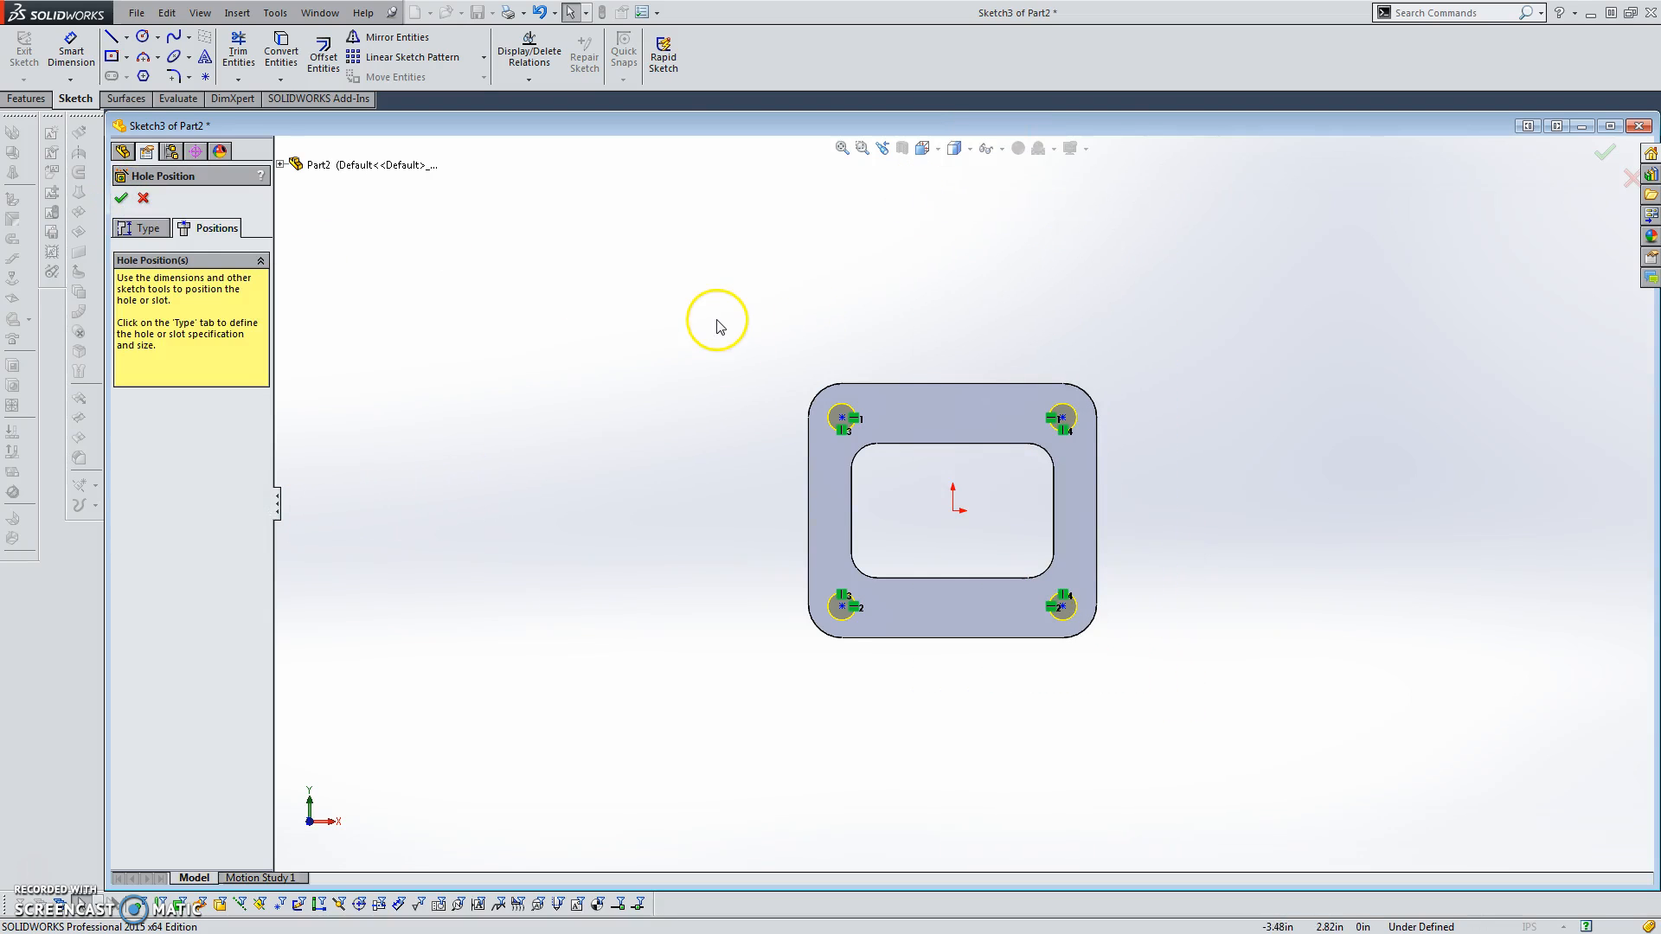
- Move the left hole points slightly inward and draw centerlines joining the upper pair and the left pair
{"action": "mouse_move", "coordinate": [842, 419]}
{"action": "left_mouse_down"}
{"action": "mouse_move", "coordinate": [969, 485]}
{"action": "mouse_move", "coordinate": [971, 393]}
{"action": "mouse_move", "coordinate": [842, 419]}
{"action": "mouse_move", "coordinate": [971, 381]}
{"action": "mouse_move", "coordinate": [862, 288]}
{"action": "mouse_move", "coordinate": [804, 391]}
{"action": "mouse_move", "coordinate": [859, 398]}
{"action": "mouse_move", "coordinate": [856, 419]}
{"action": "left_mouse_up"}
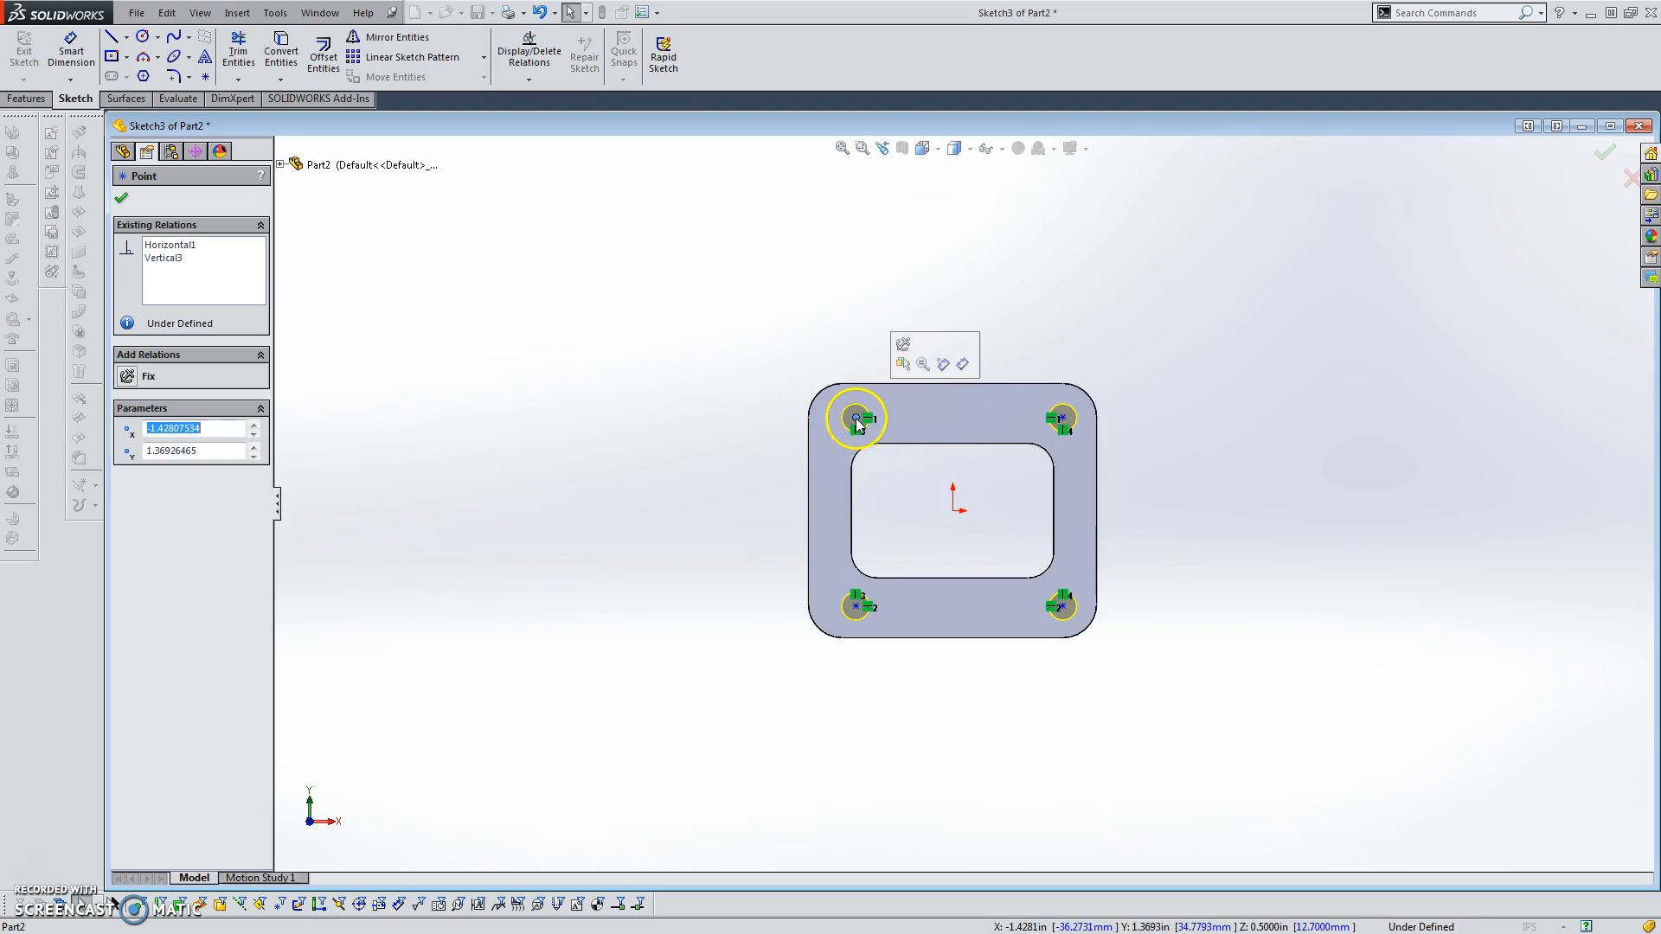
{"action": "left_click", "coordinate": [659, 335]}
{"action": "left_click", "coordinate": [127, 36]}
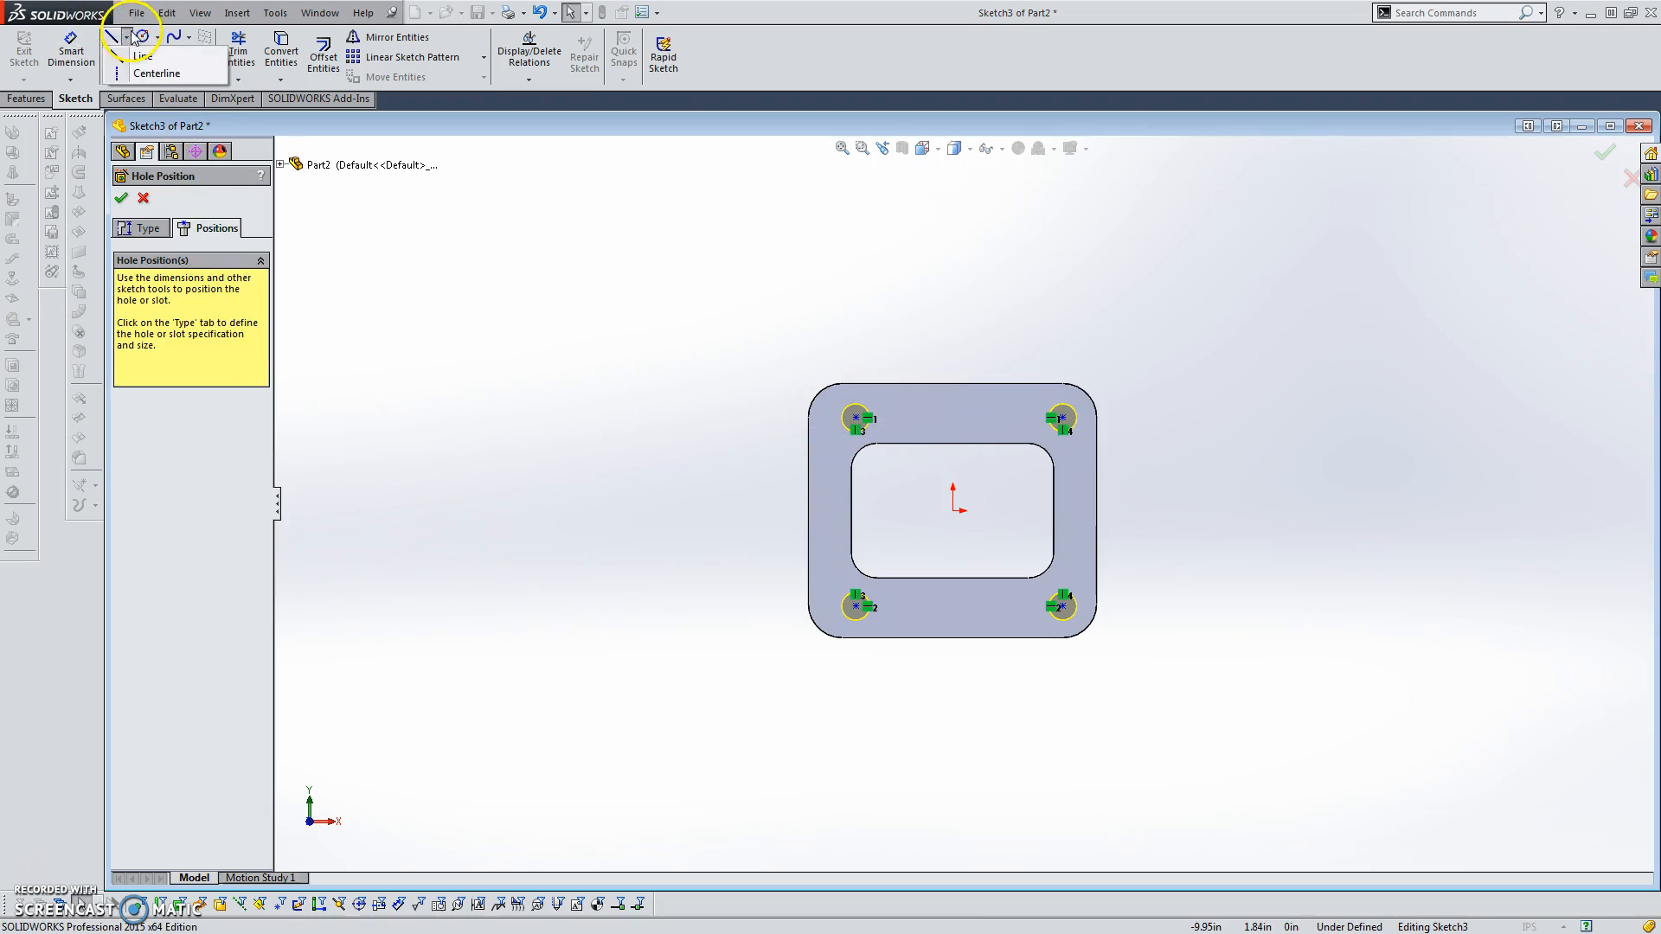
{"action": "left_click", "coordinate": [147, 75]}
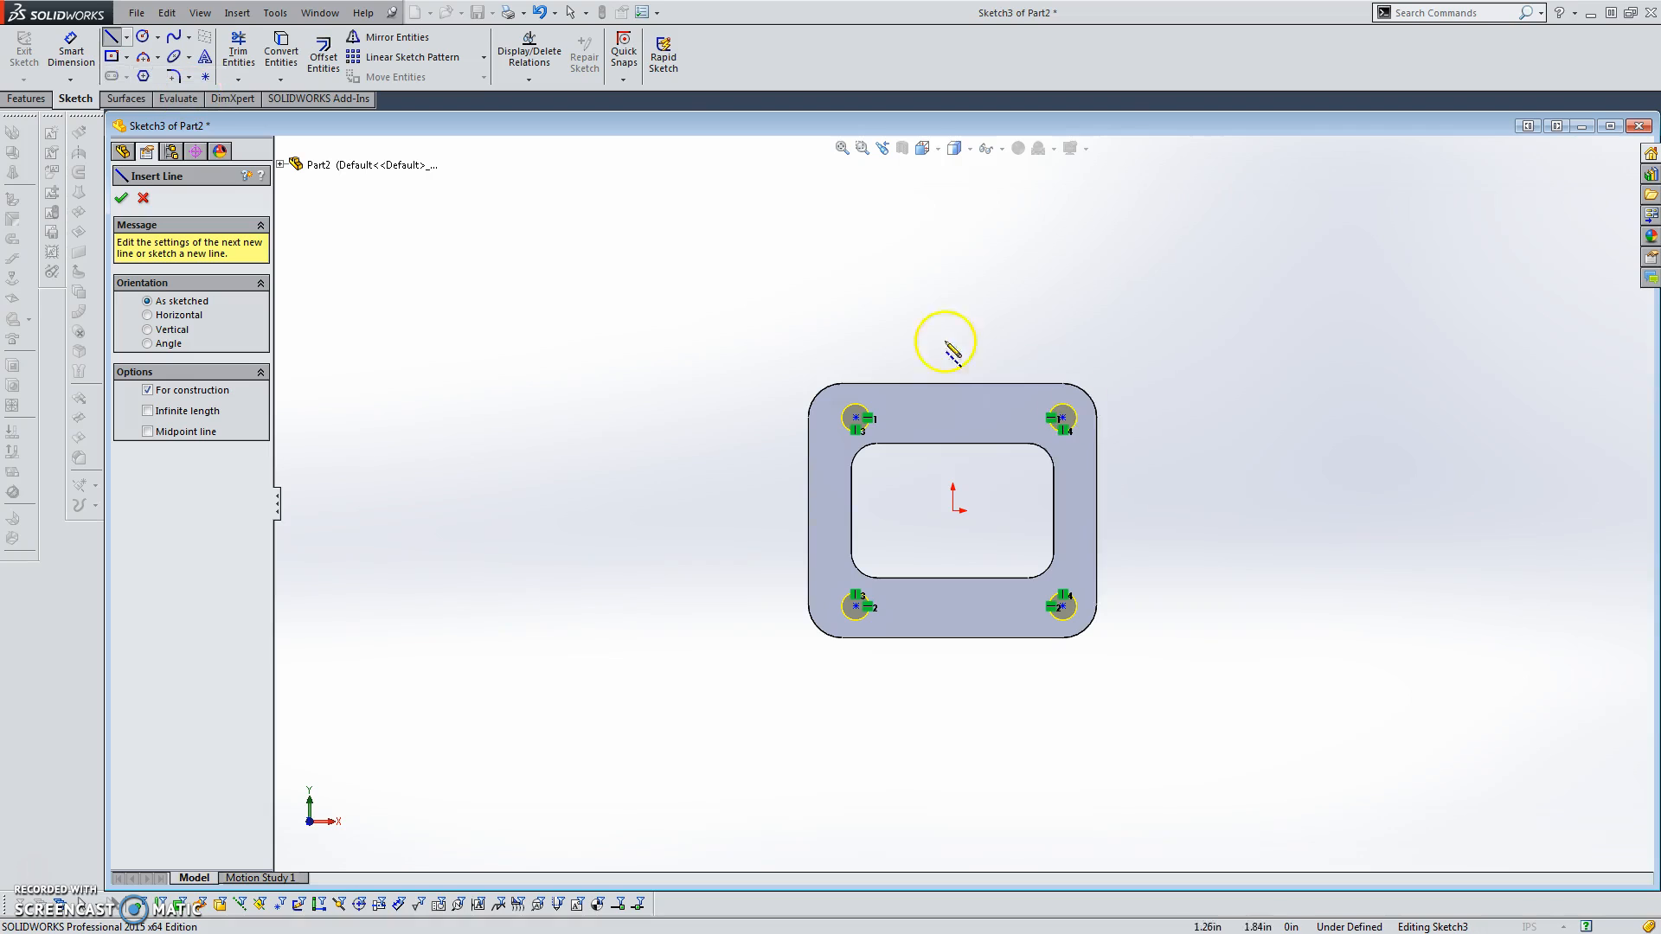
{"action": "left_click", "coordinate": [1062, 418]}
{"action": "left_click", "coordinate": [856, 418]}
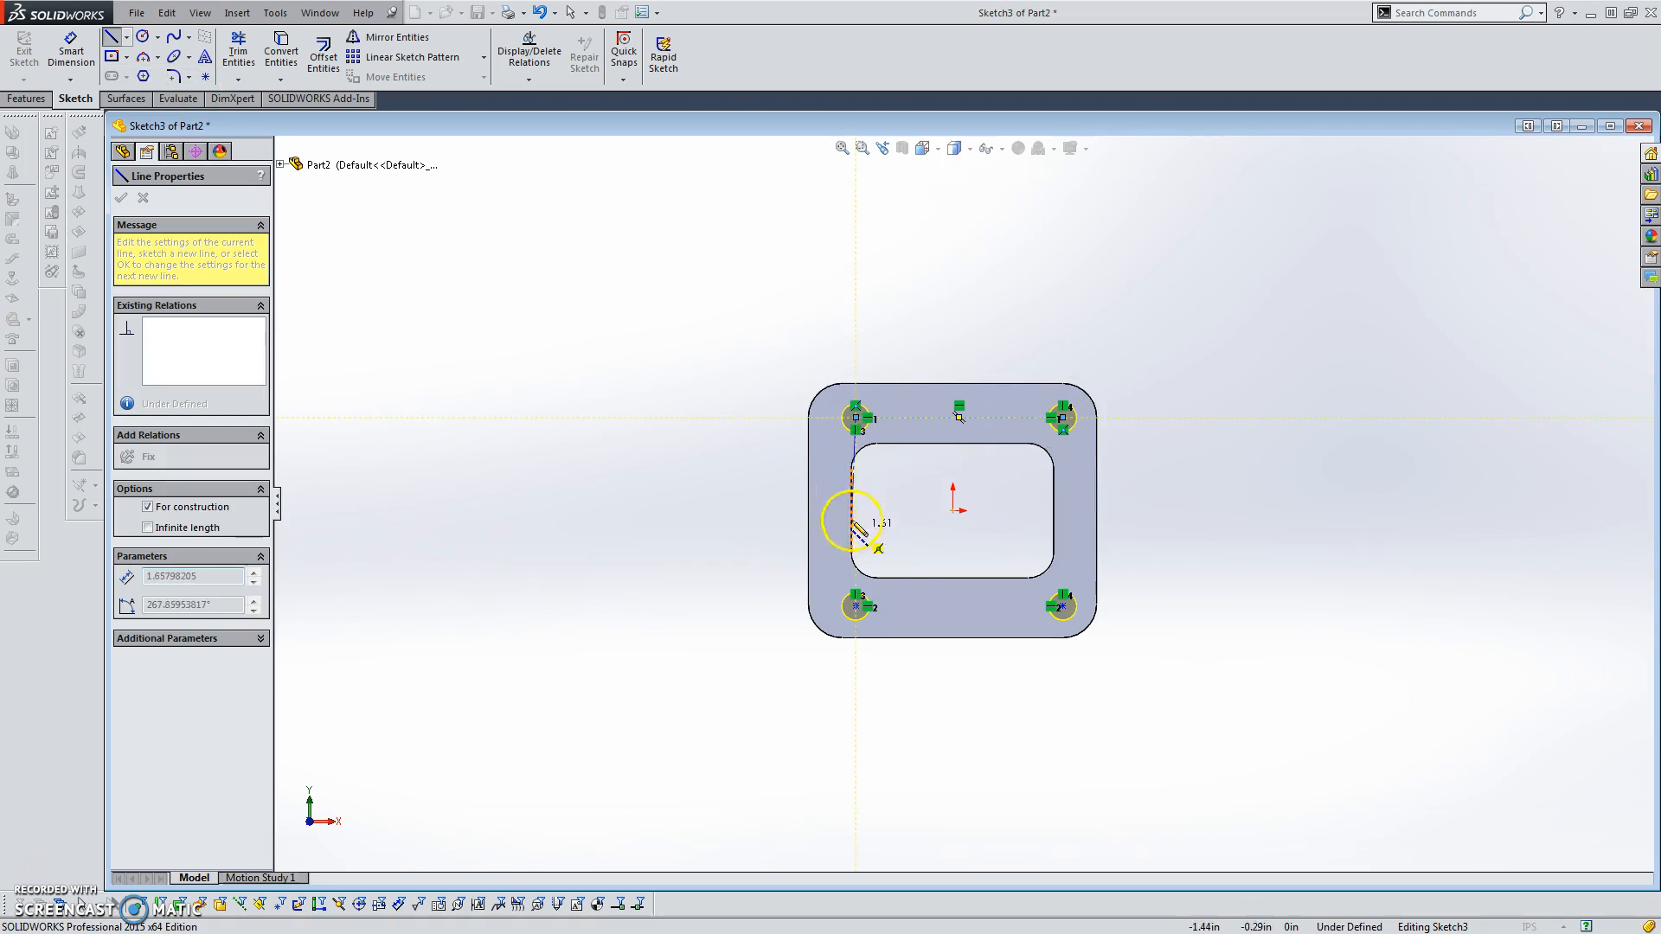
{"action": "left_click", "coordinate": [855, 606]}
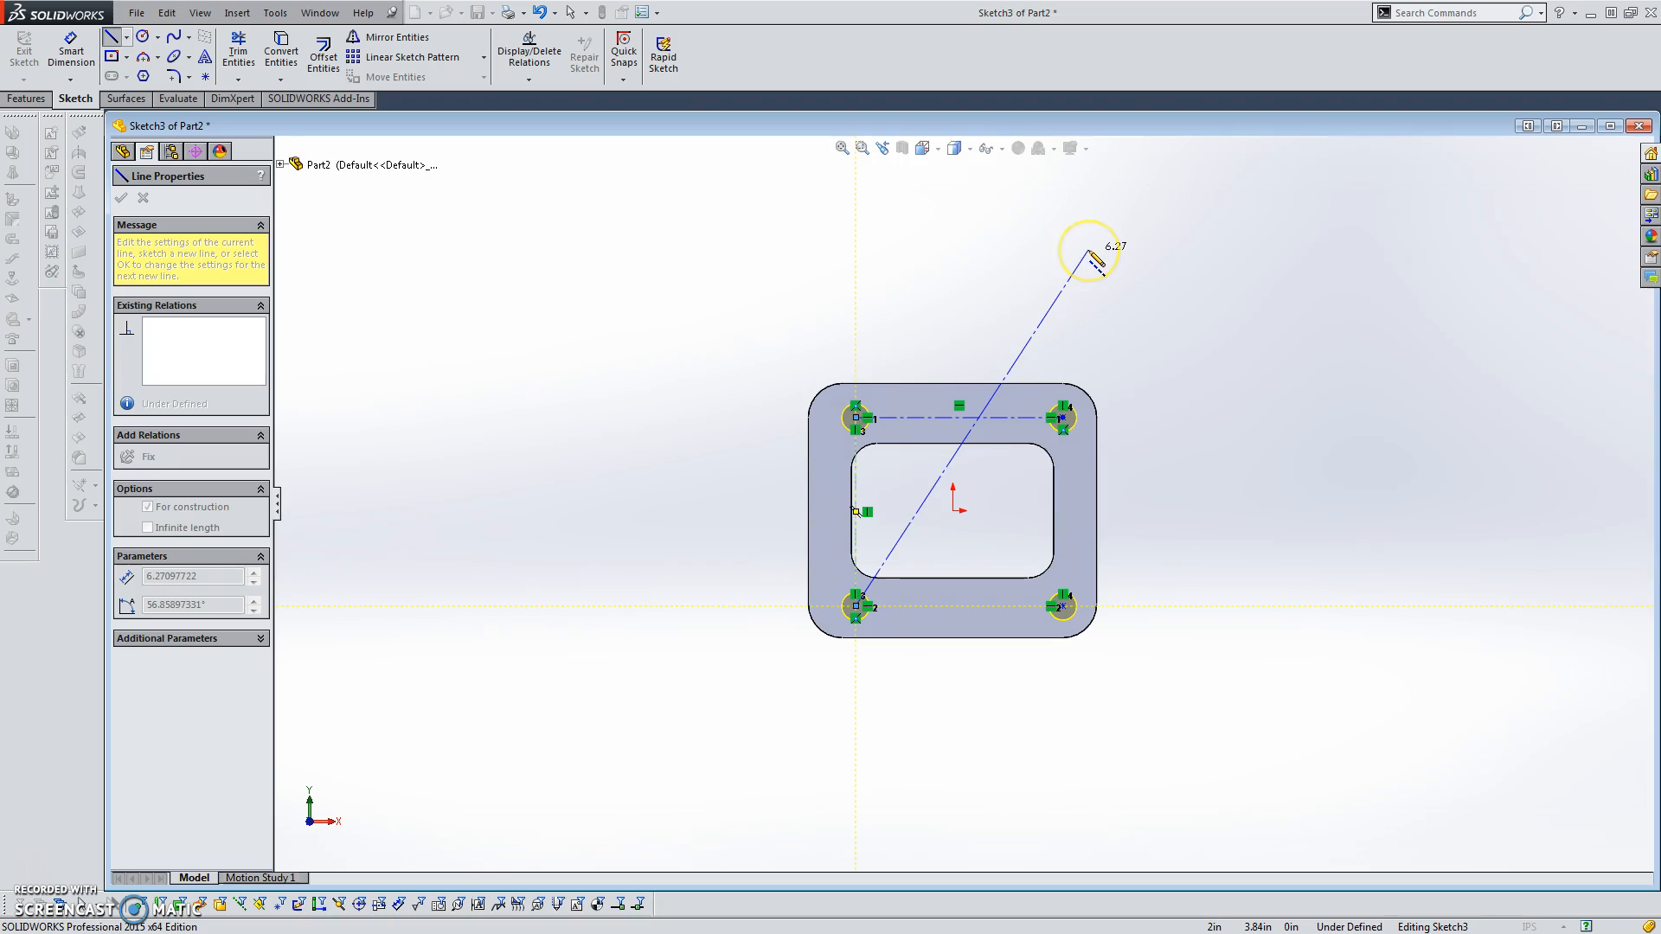
{"action": "key", "text": "Escape"}
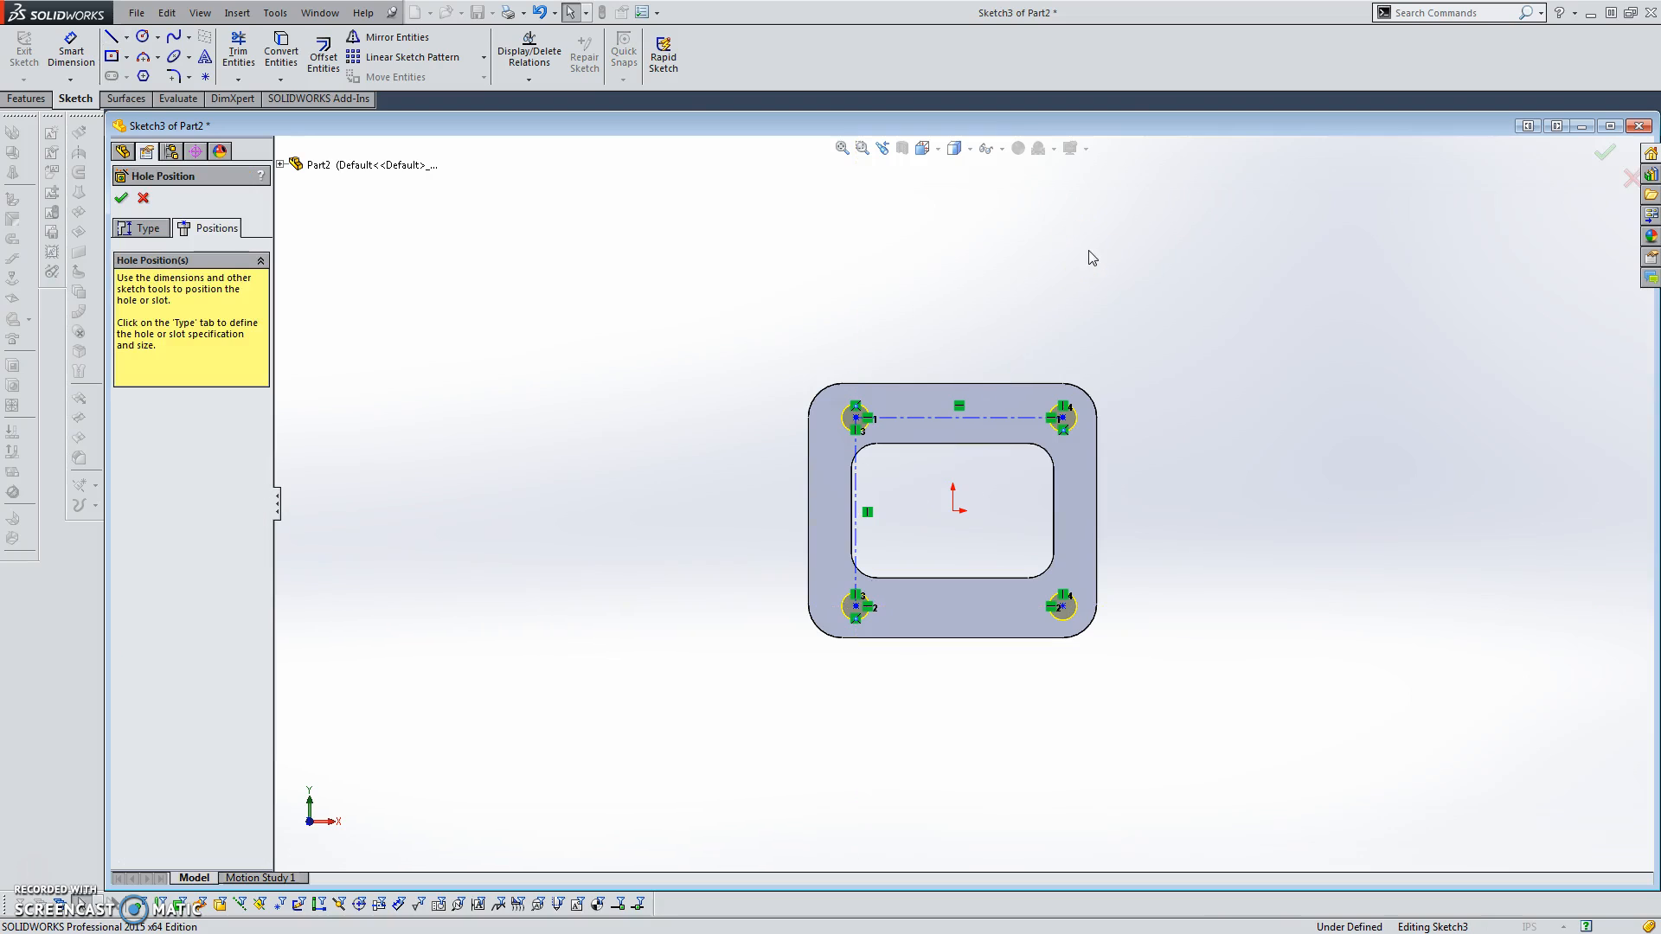
- Add a vertical relation between the midpoint of the upper horizontal centerline and the origin
{"action": "right_click", "coordinate": [924, 423]}
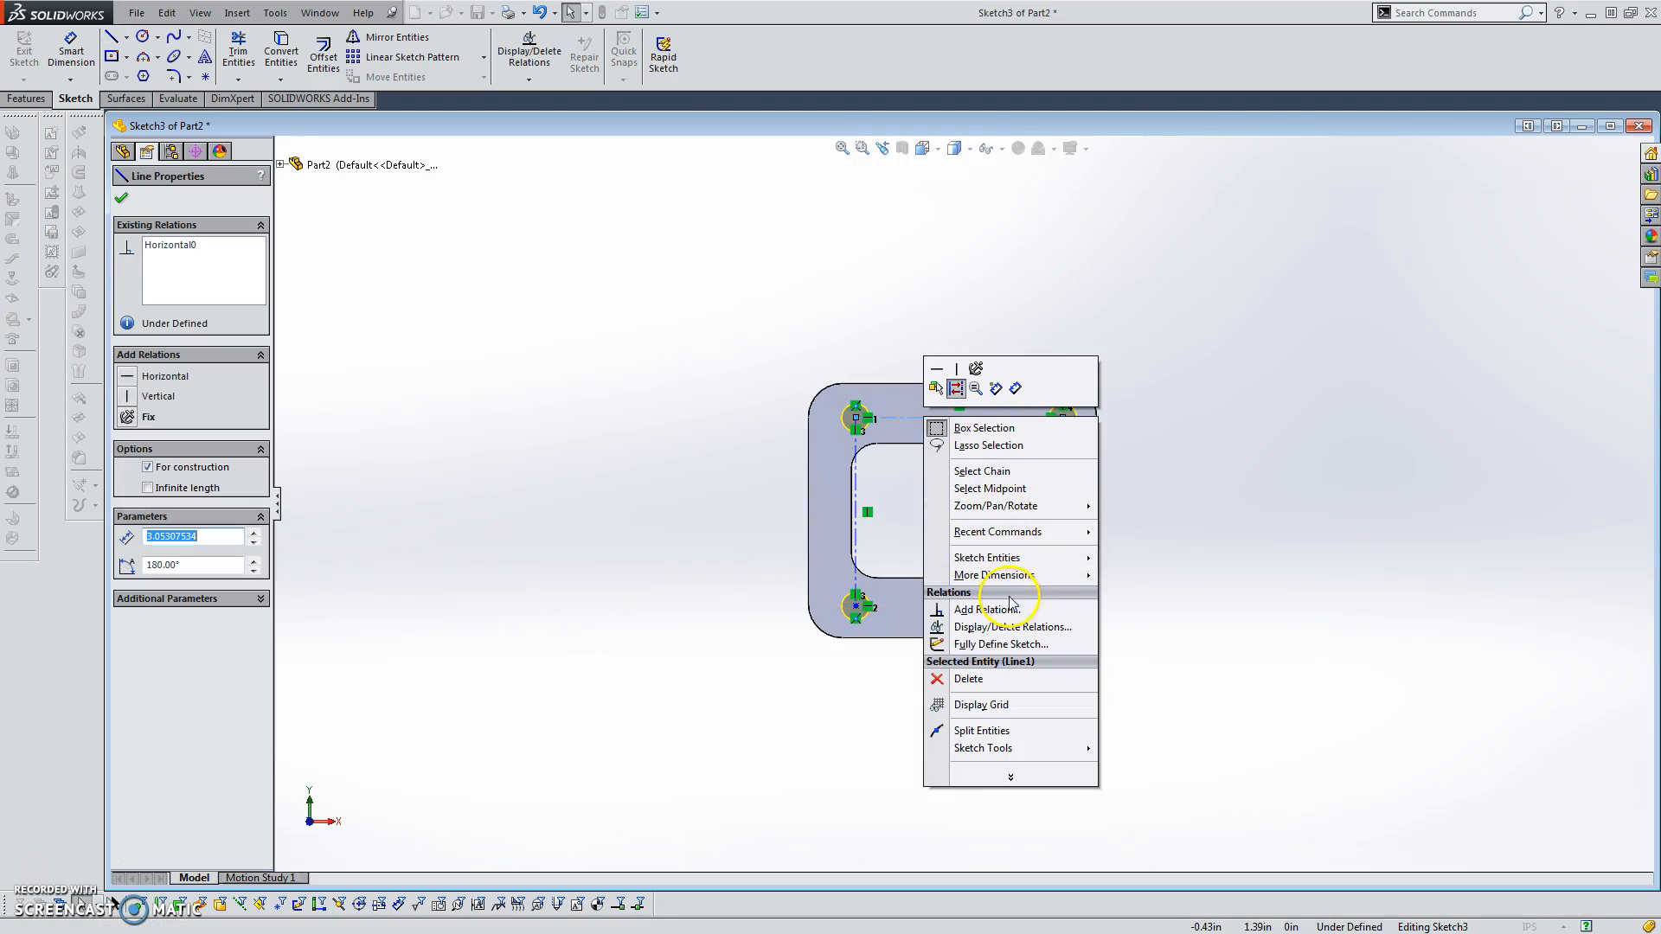
{"action": "left_click", "coordinate": [993, 490]}
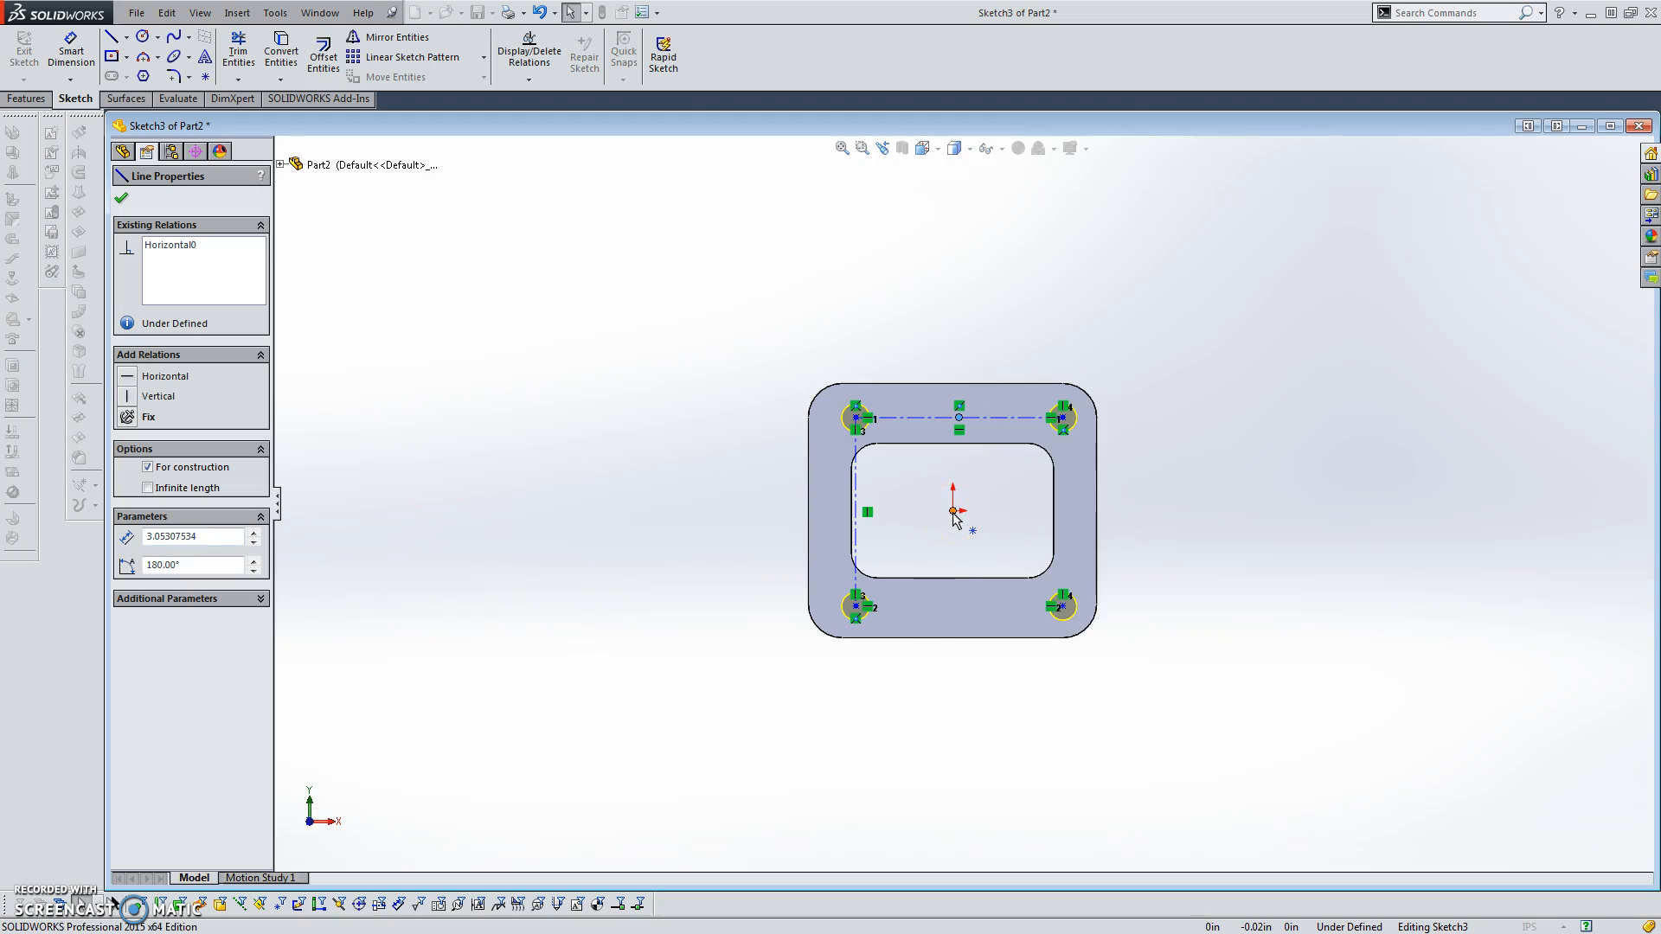
{"action": "left_click", "coordinate": [953, 512], "text": "ctrl"}
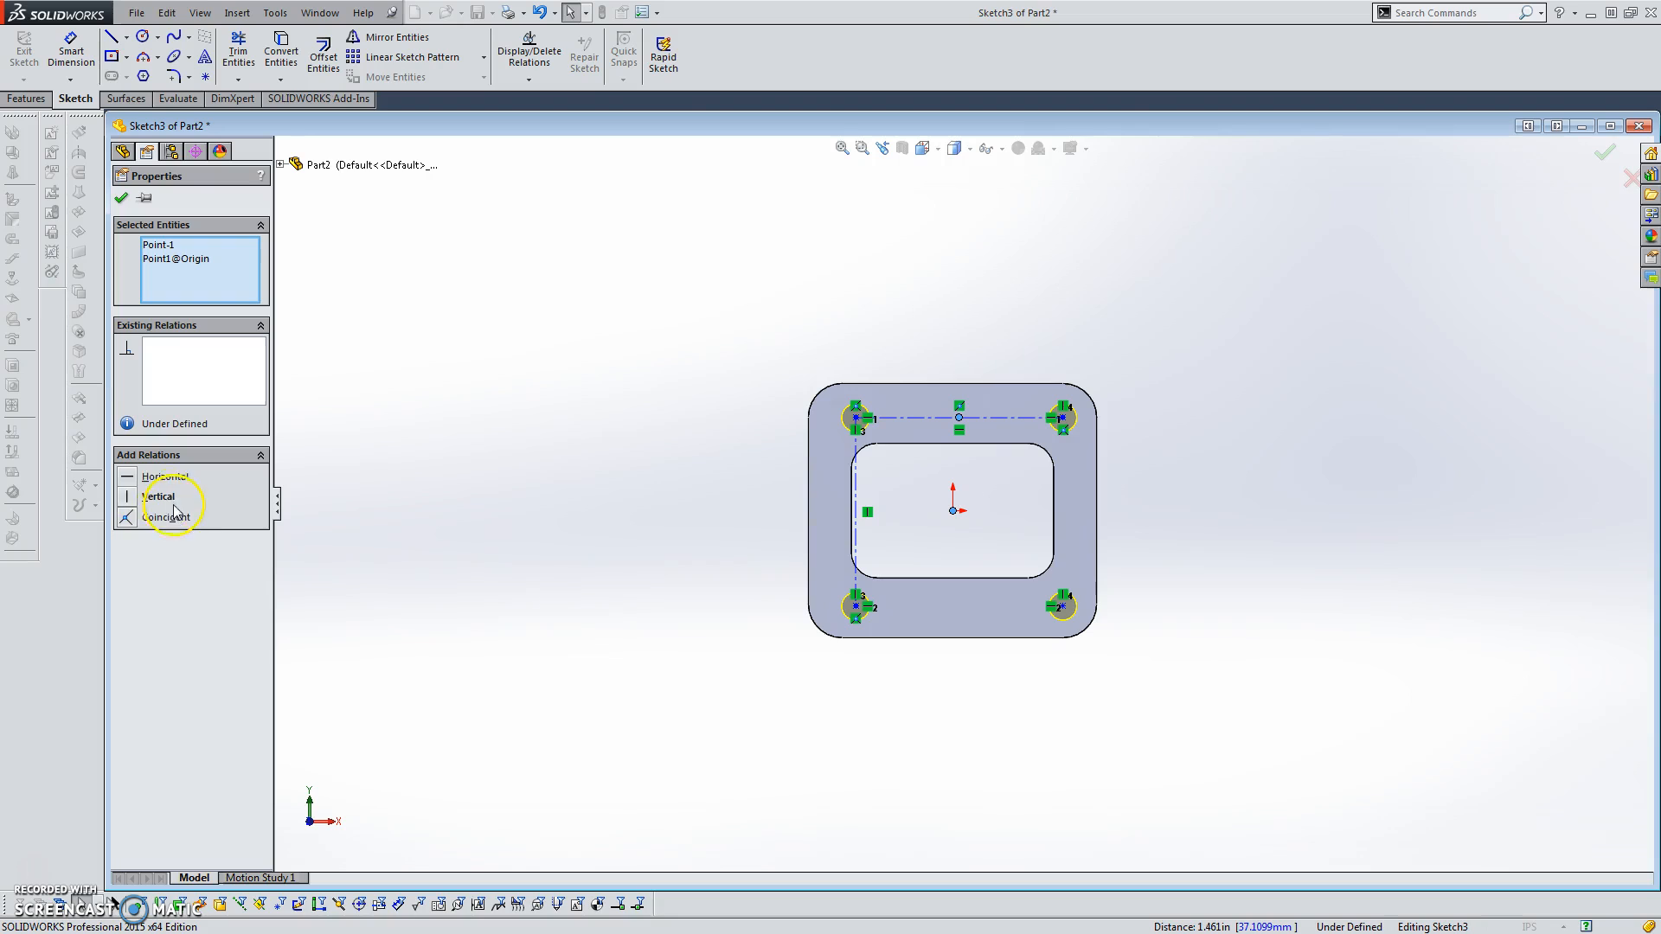
{"action": "left_click", "coordinate": [167, 502]}
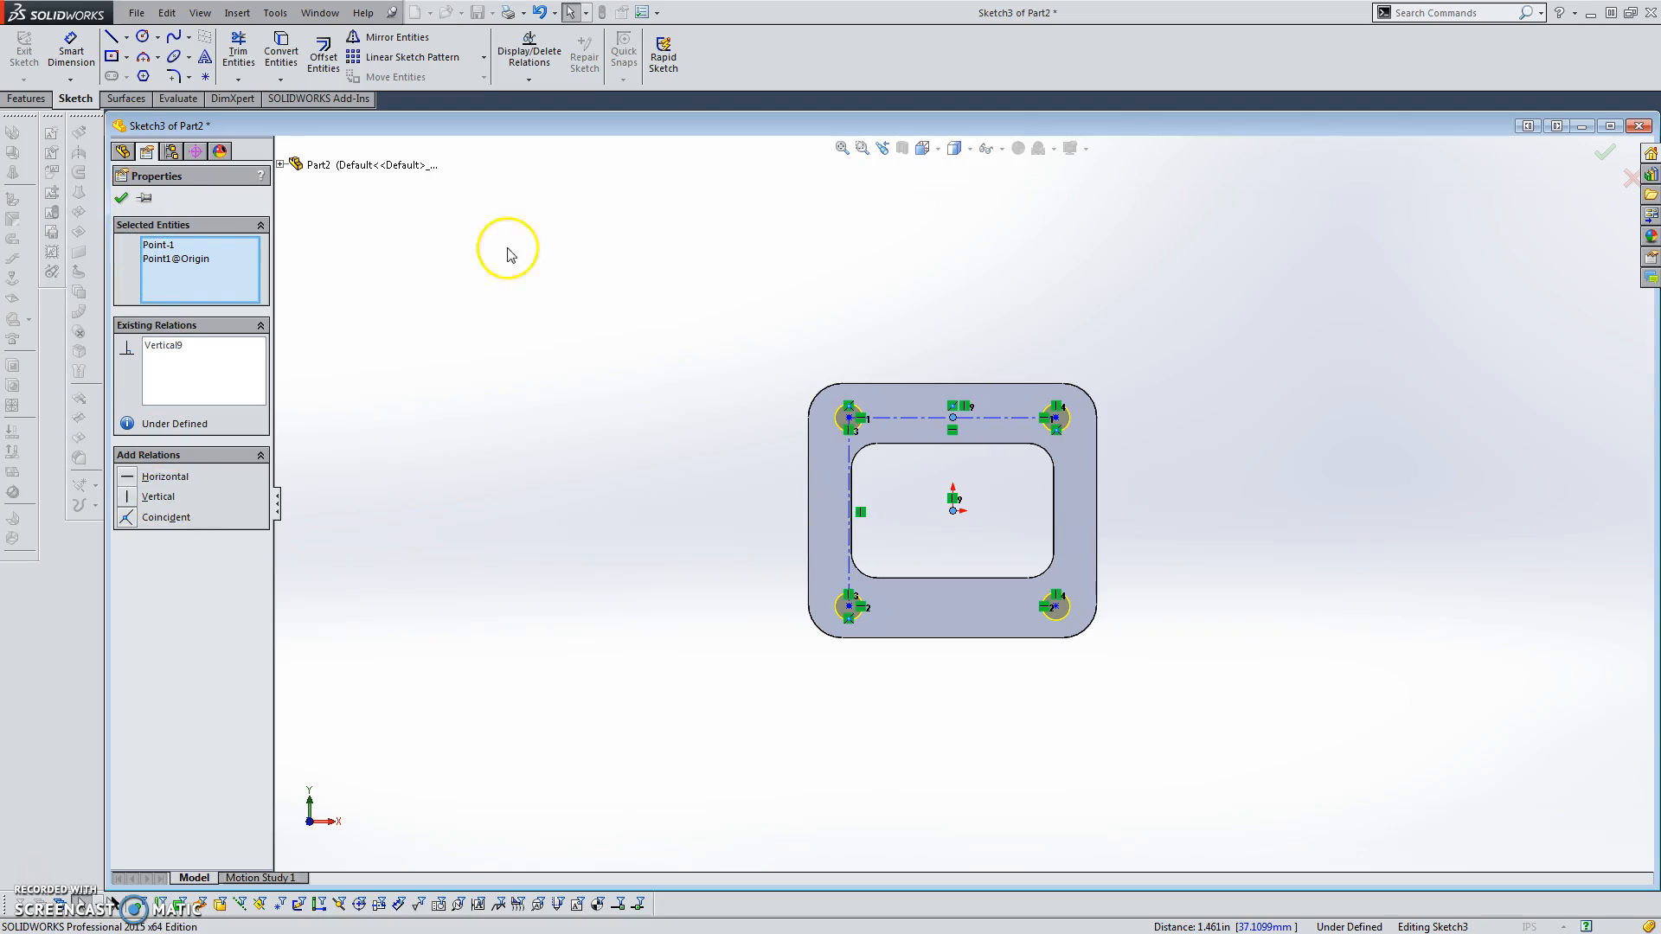
{"action": "left_click", "coordinate": [123, 201]}
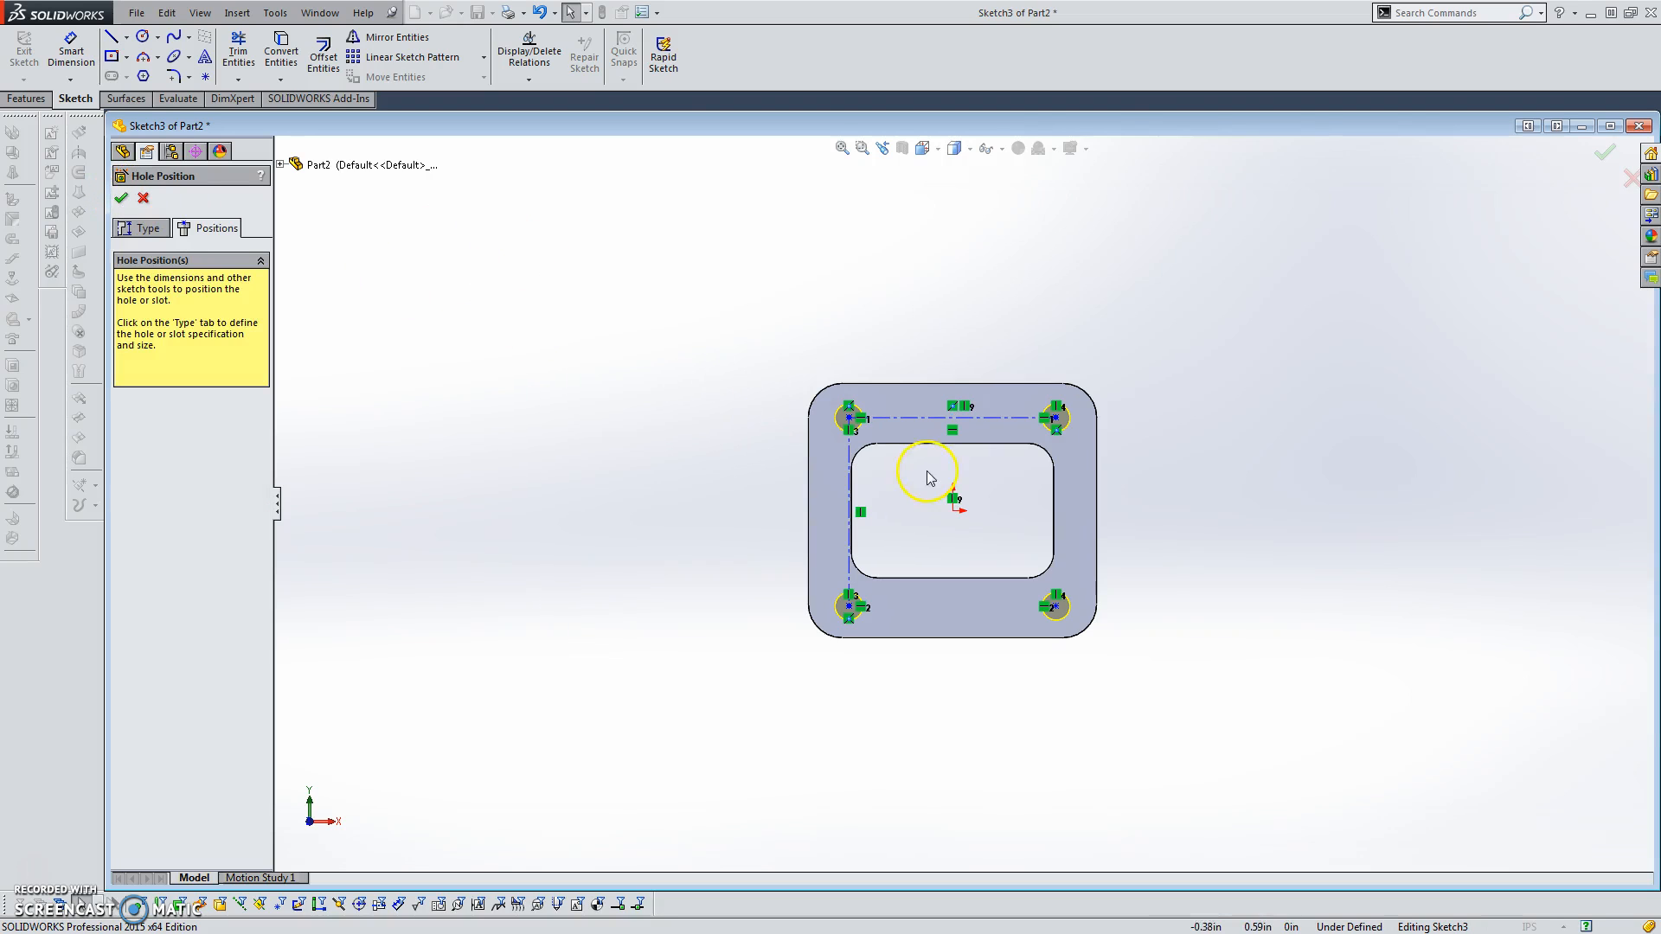
- Add a horizontal relation between the vertical centerline's midpoint and the origin, and move the upper-left hole point inward to test the symmetry
{"action": "right_click", "coordinate": [849, 454]}
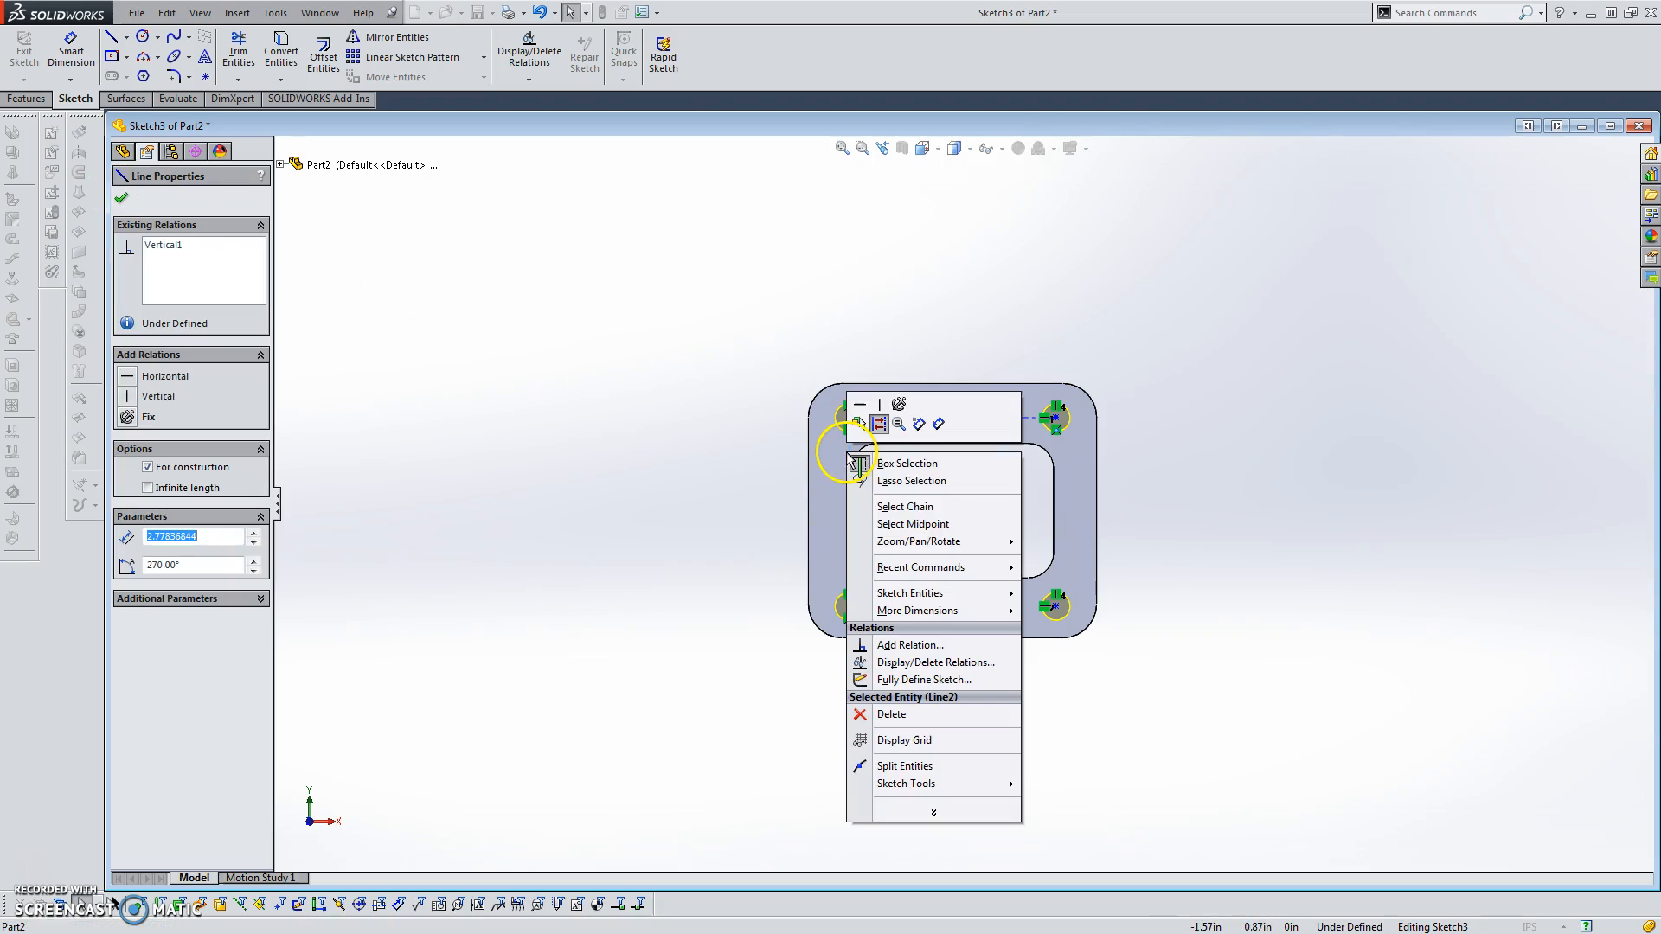
{"action": "left_click", "coordinate": [922, 525]}
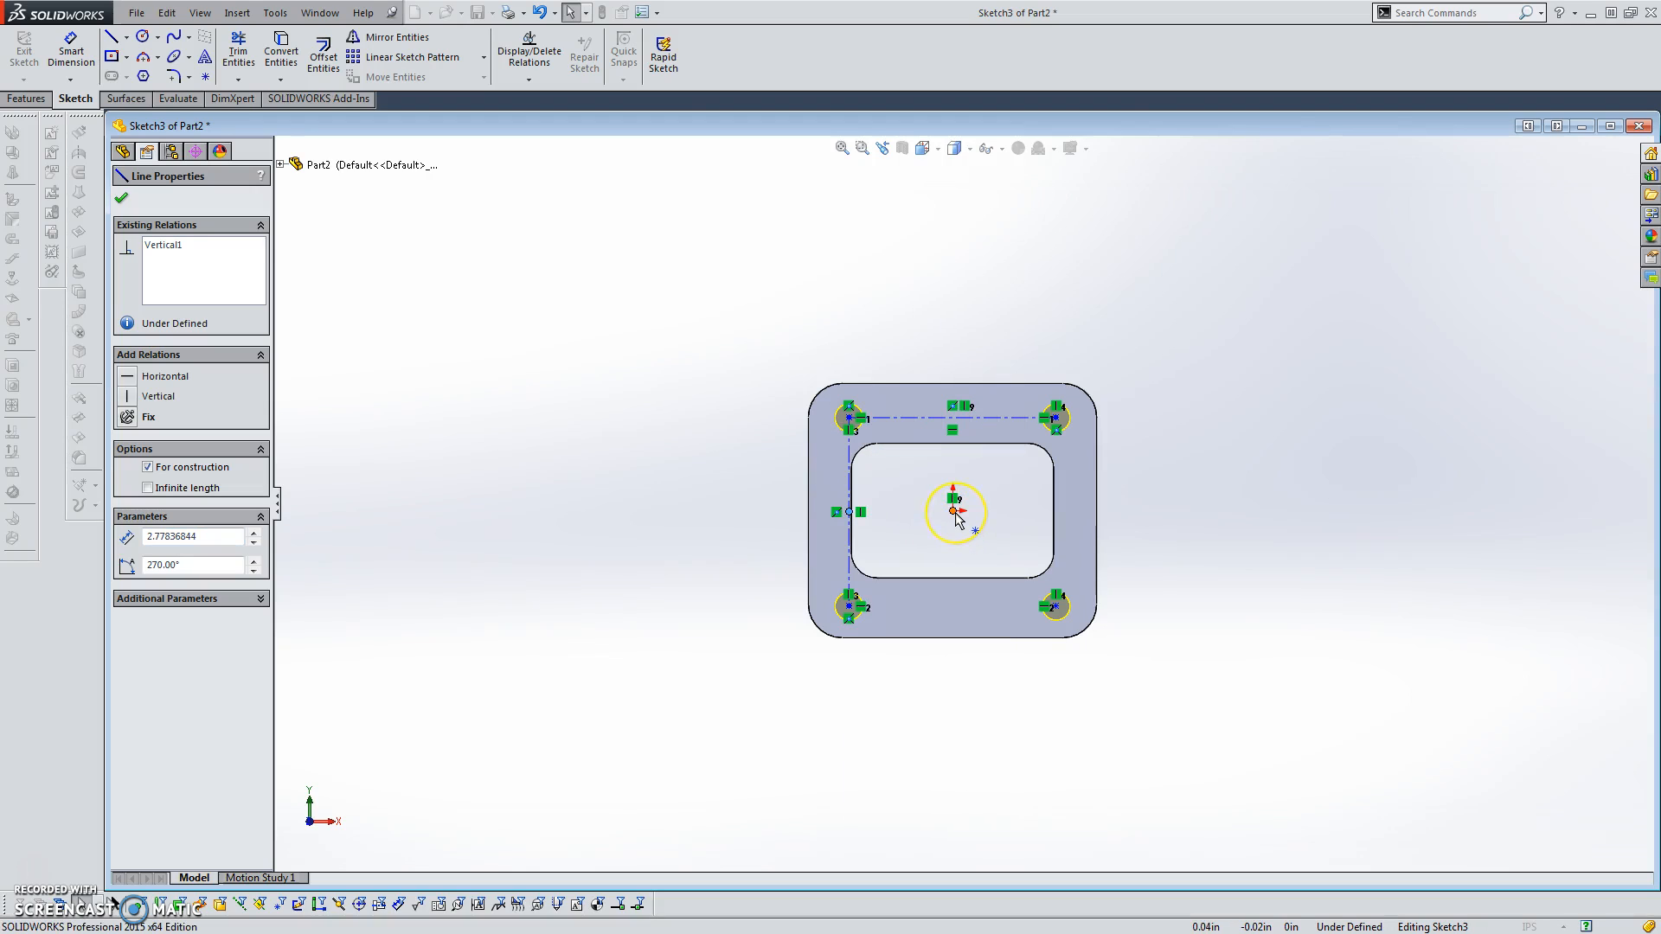
{"action": "left_click", "coordinate": [955, 512], "text": "ctrl"}
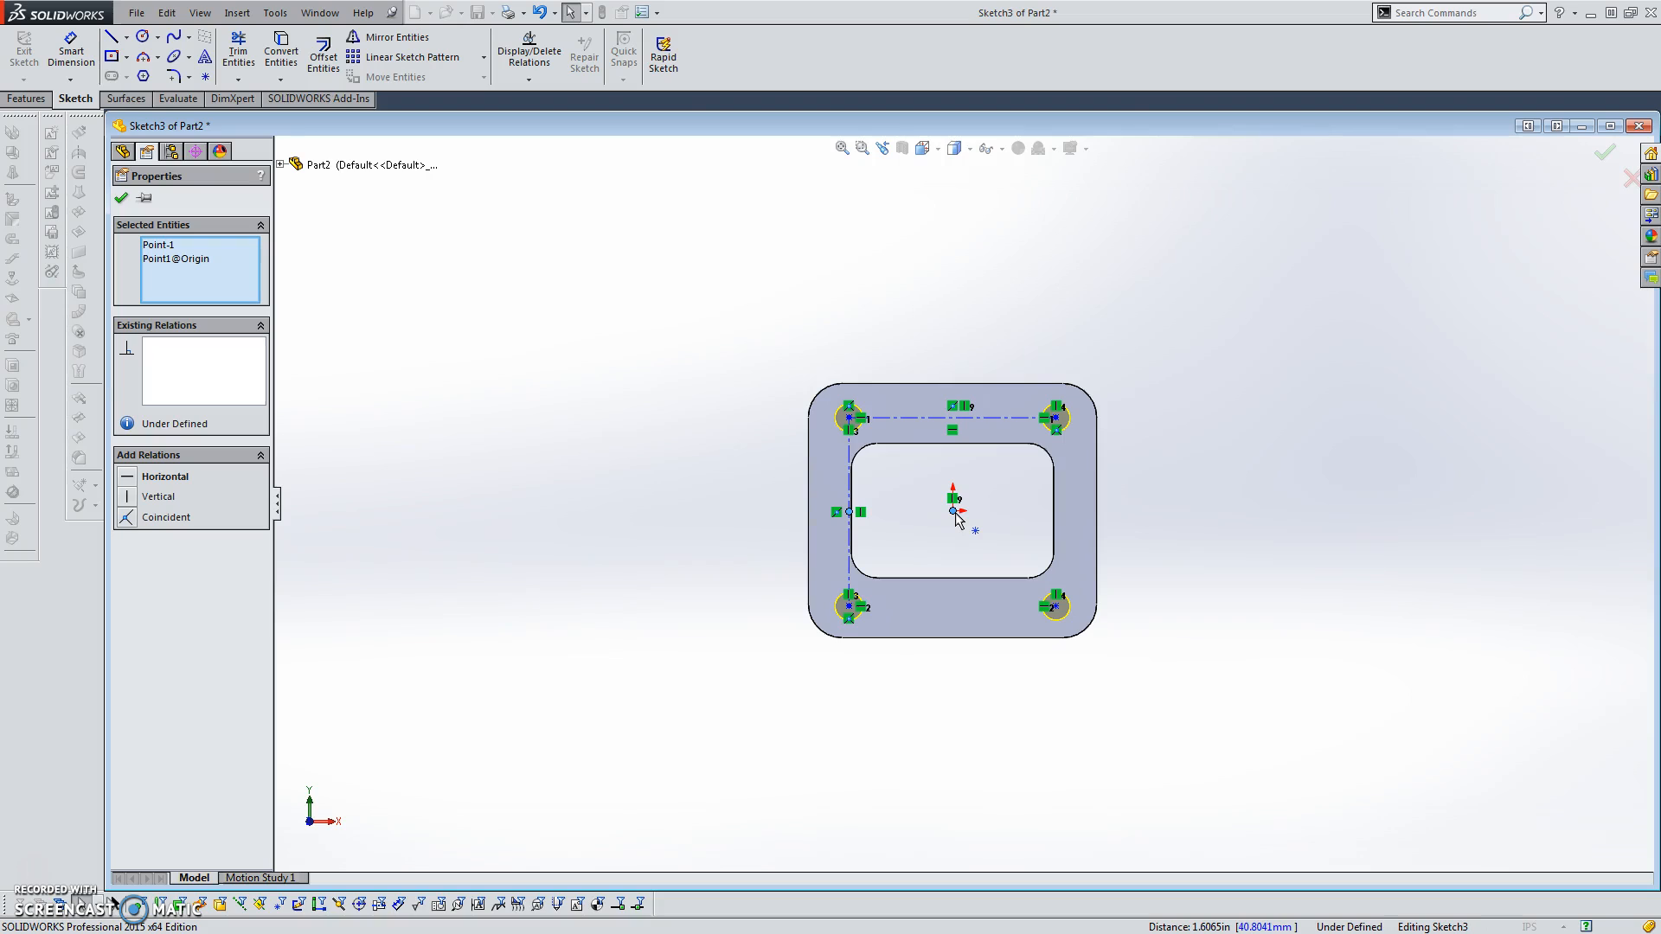
{"action": "left_click", "coordinate": [165, 477]}
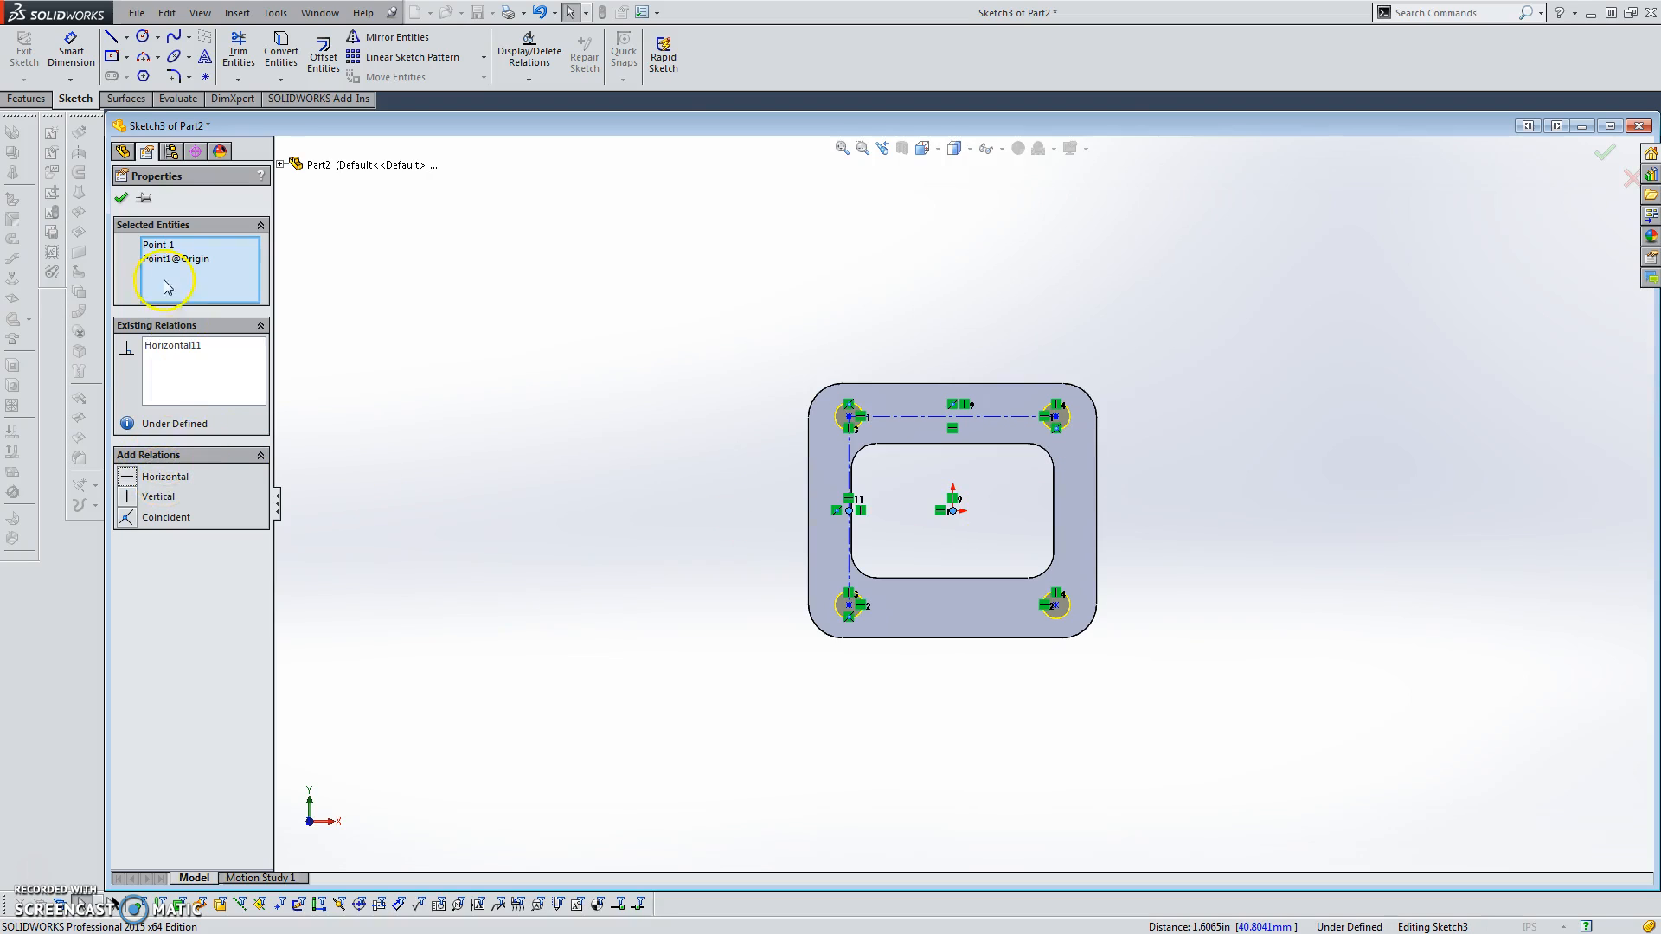
{"action": "left_click", "coordinate": [123, 201]}
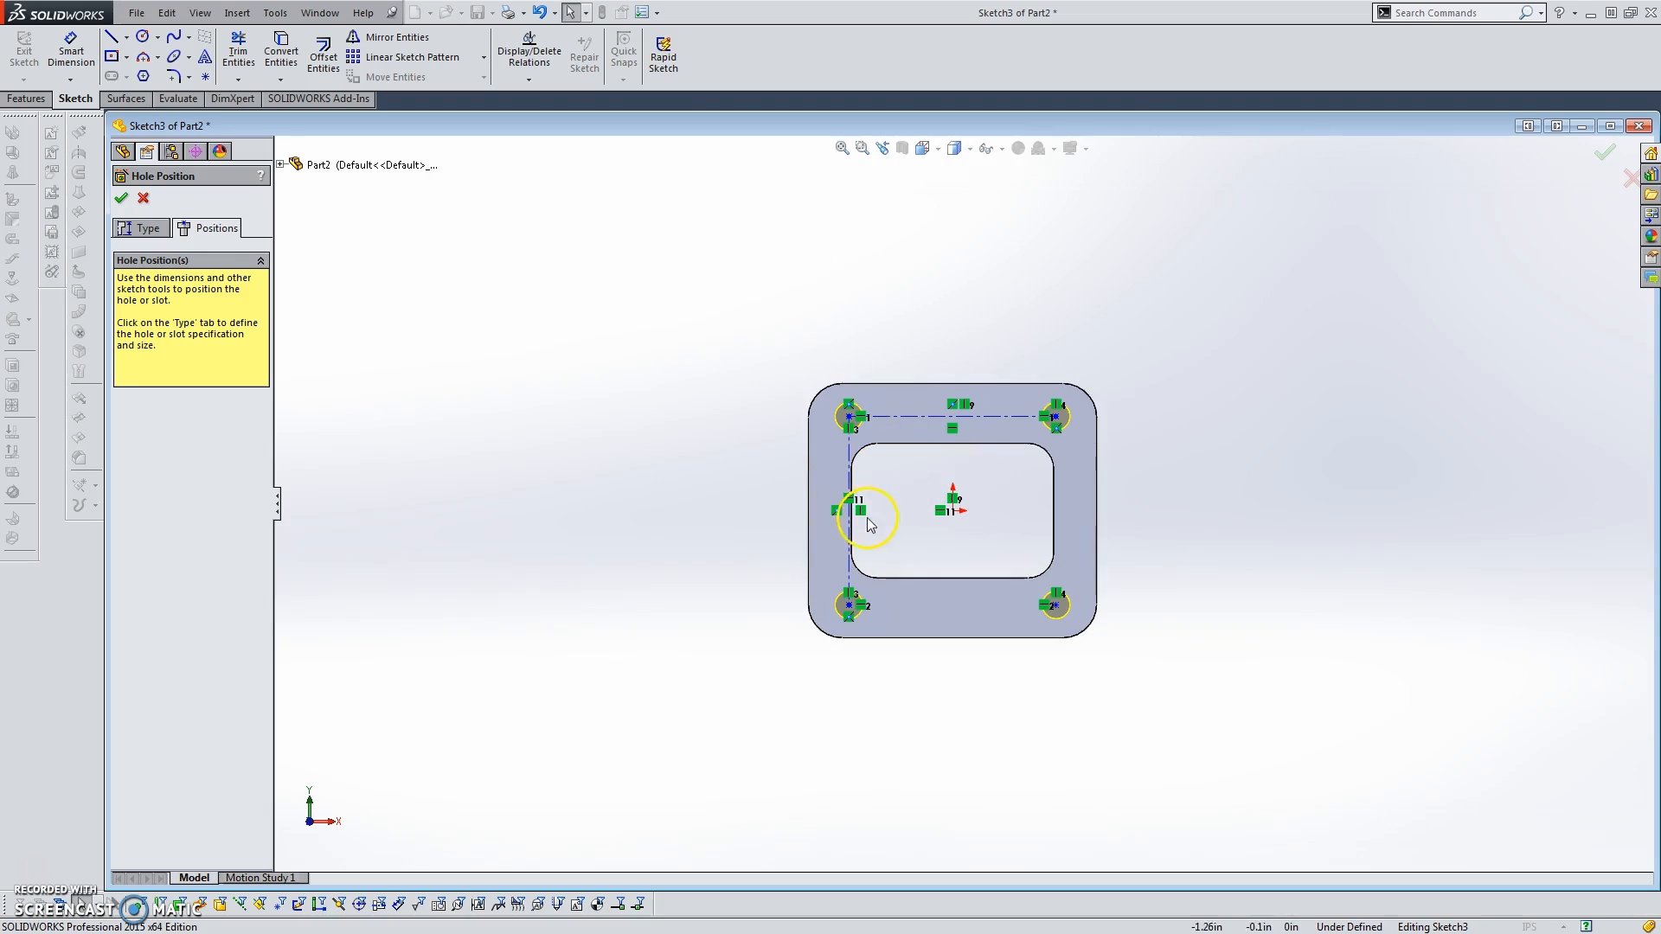
{"action": "mouse_move", "coordinate": [849, 418]}
{"action": "left_mouse_down"}
{"action": "mouse_move", "coordinate": [908, 399]}
{"action": "mouse_move", "coordinate": [852, 414]}
{"action": "mouse_move", "coordinate": [866, 415]}
{"action": "left_mouse_up"}
{"action": "left_click", "coordinate": [606, 342]}
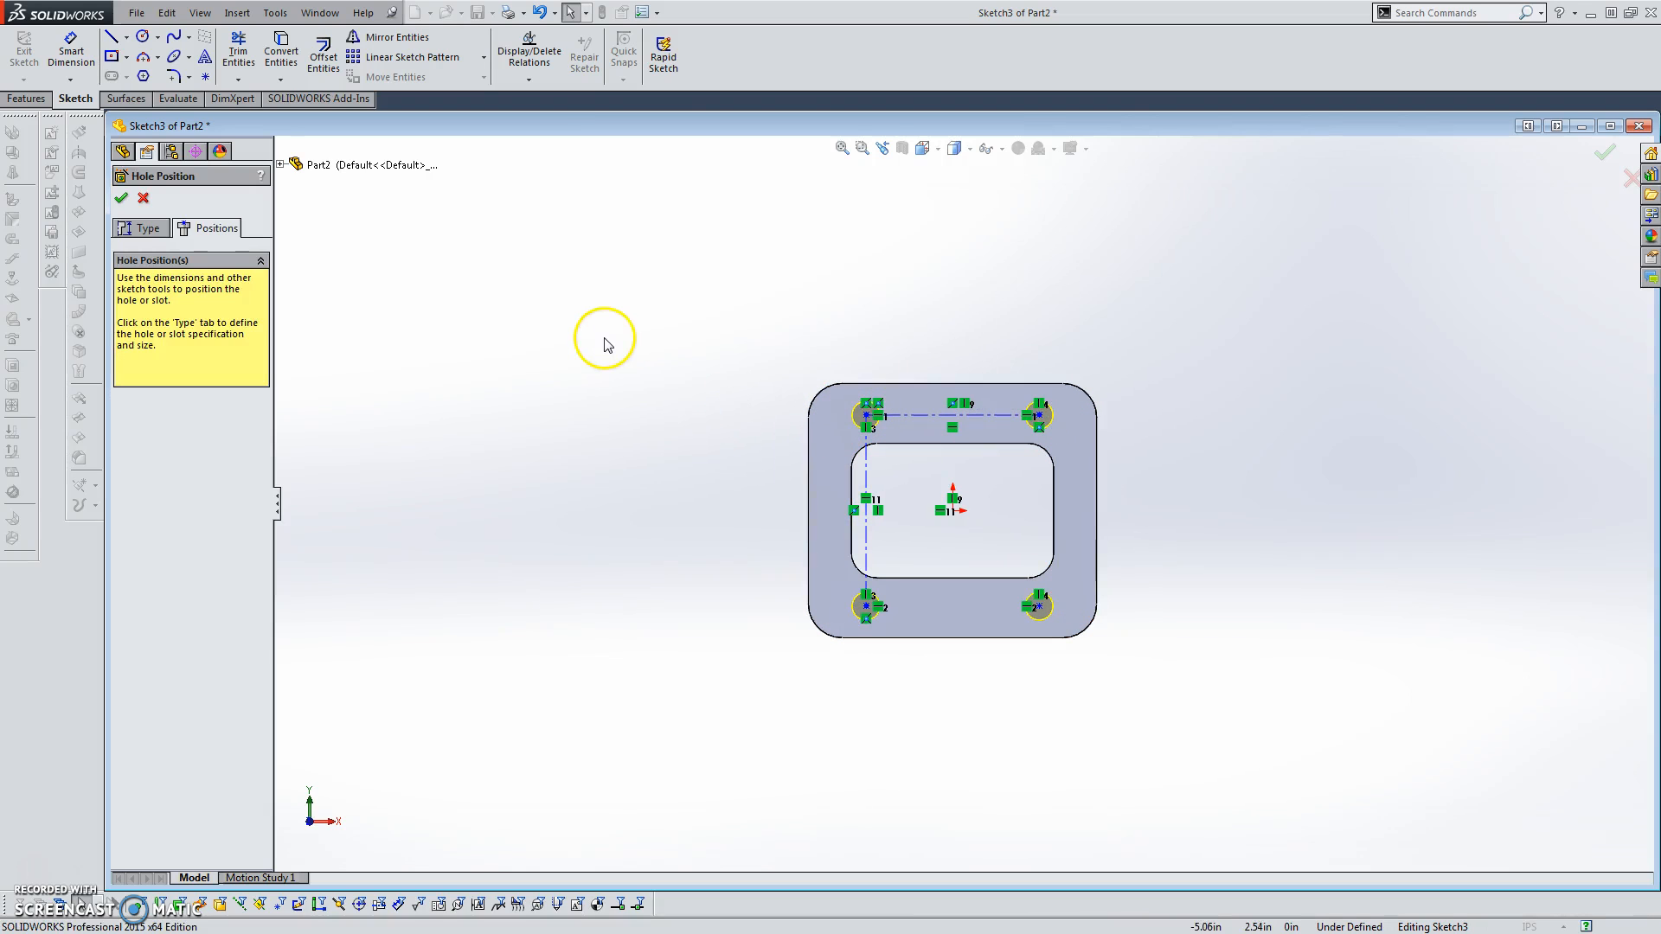
- Dimension the upper centerline between the two hole points at 3.25 in
{"action": "left_click", "coordinate": [71, 51]}
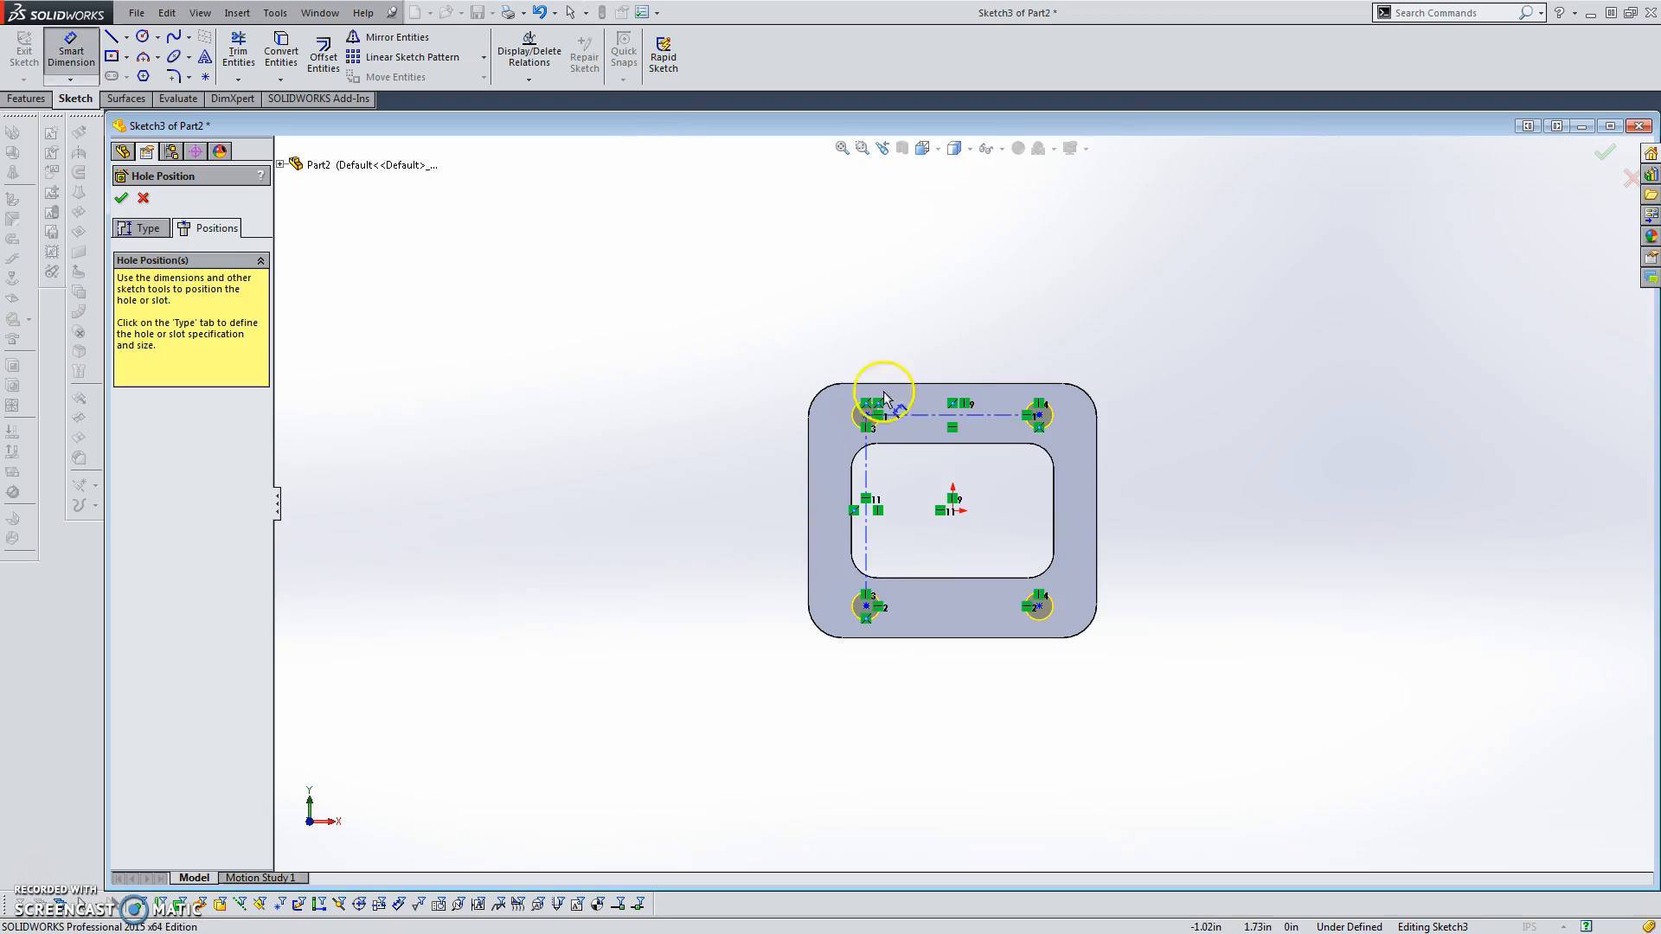
{"action": "left_click", "coordinate": [927, 416]}
{"action": "left_click", "coordinate": [936, 325]}
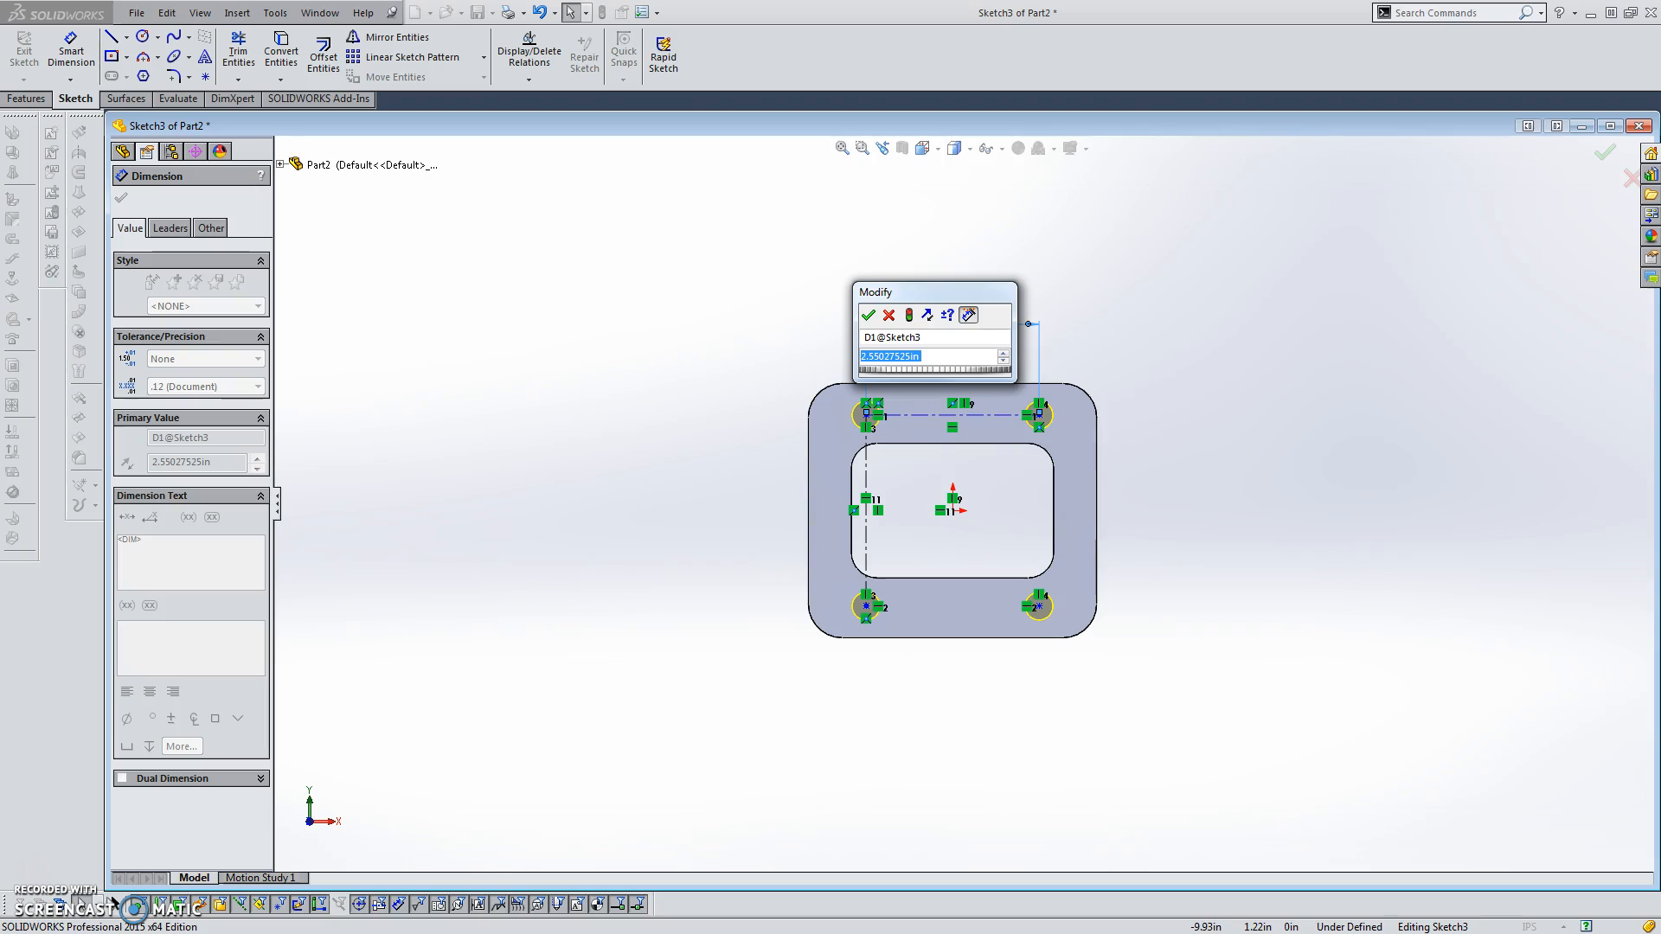
{"action": "type", "text": "3.25"}
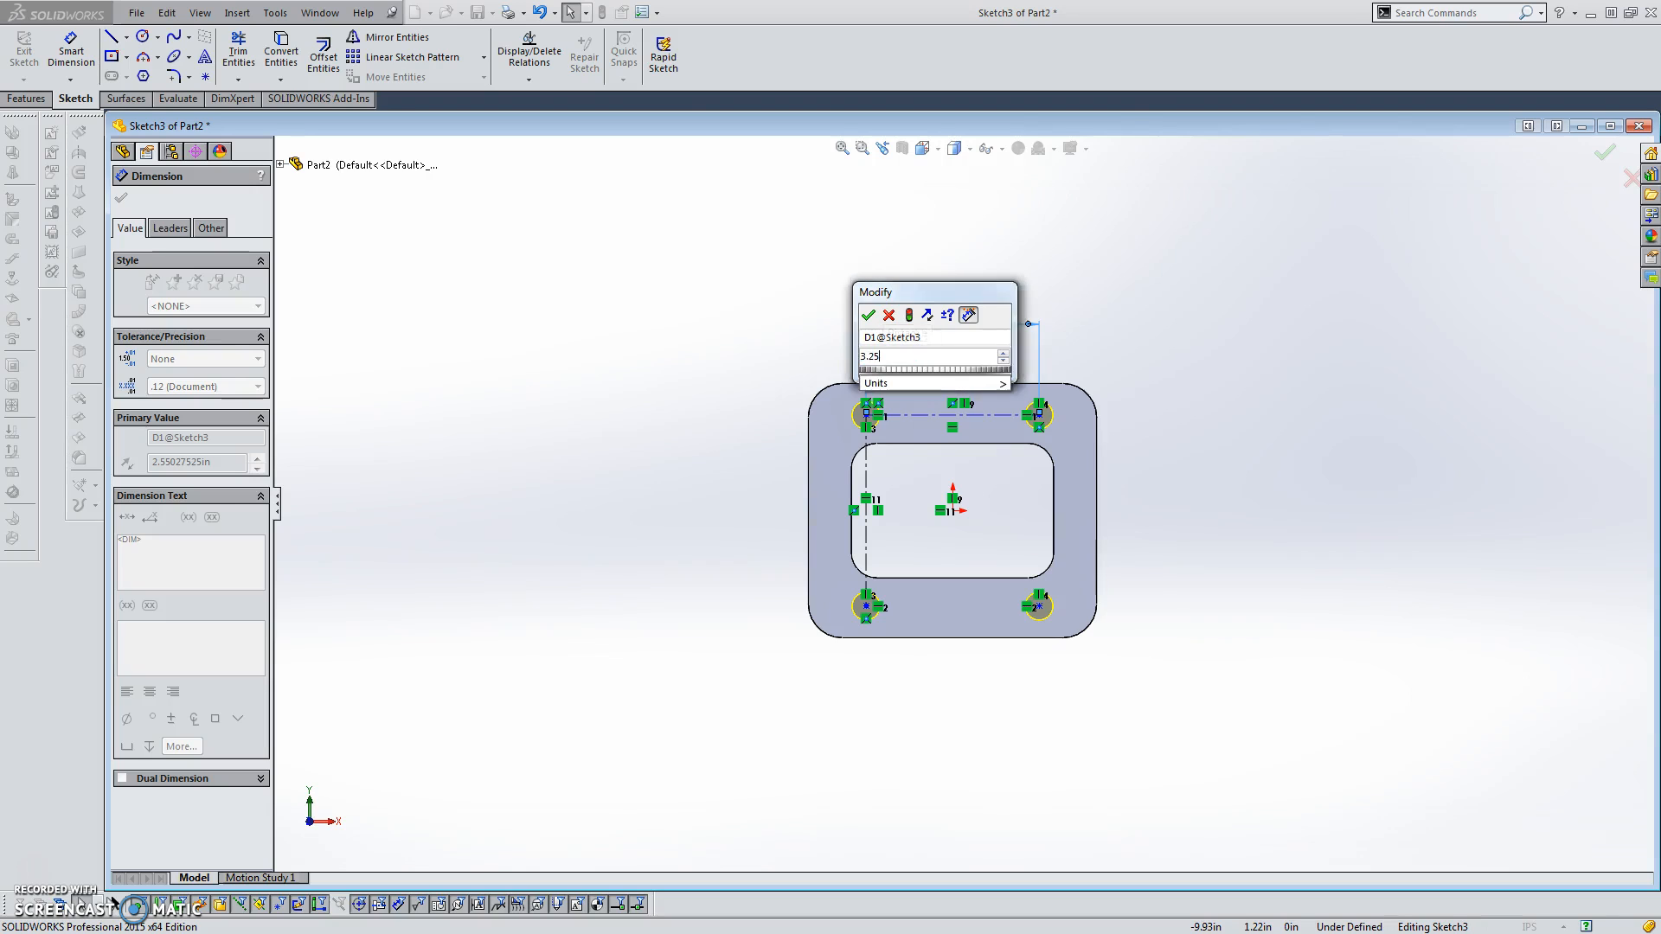
{"action": "key", "text": "Return"}
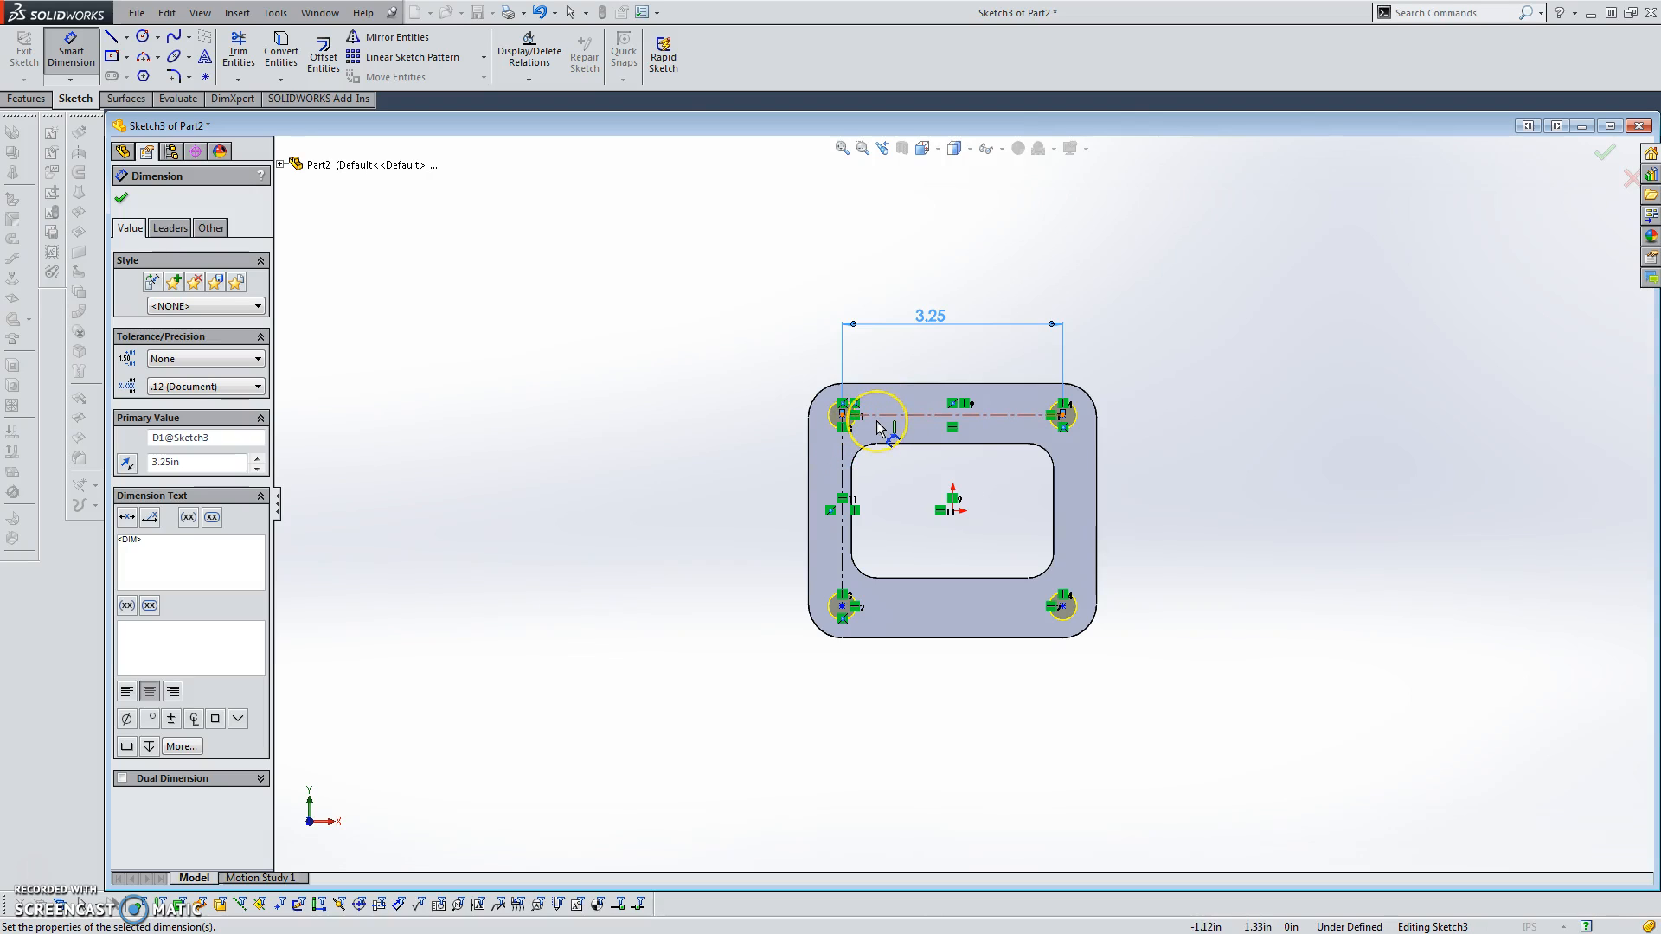
- Dimension the left vertical centerline between the two hole points at 2.75 in
{"action": "left_click", "coordinate": [843, 450]}
{"action": "left_click", "coordinate": [725, 488]}
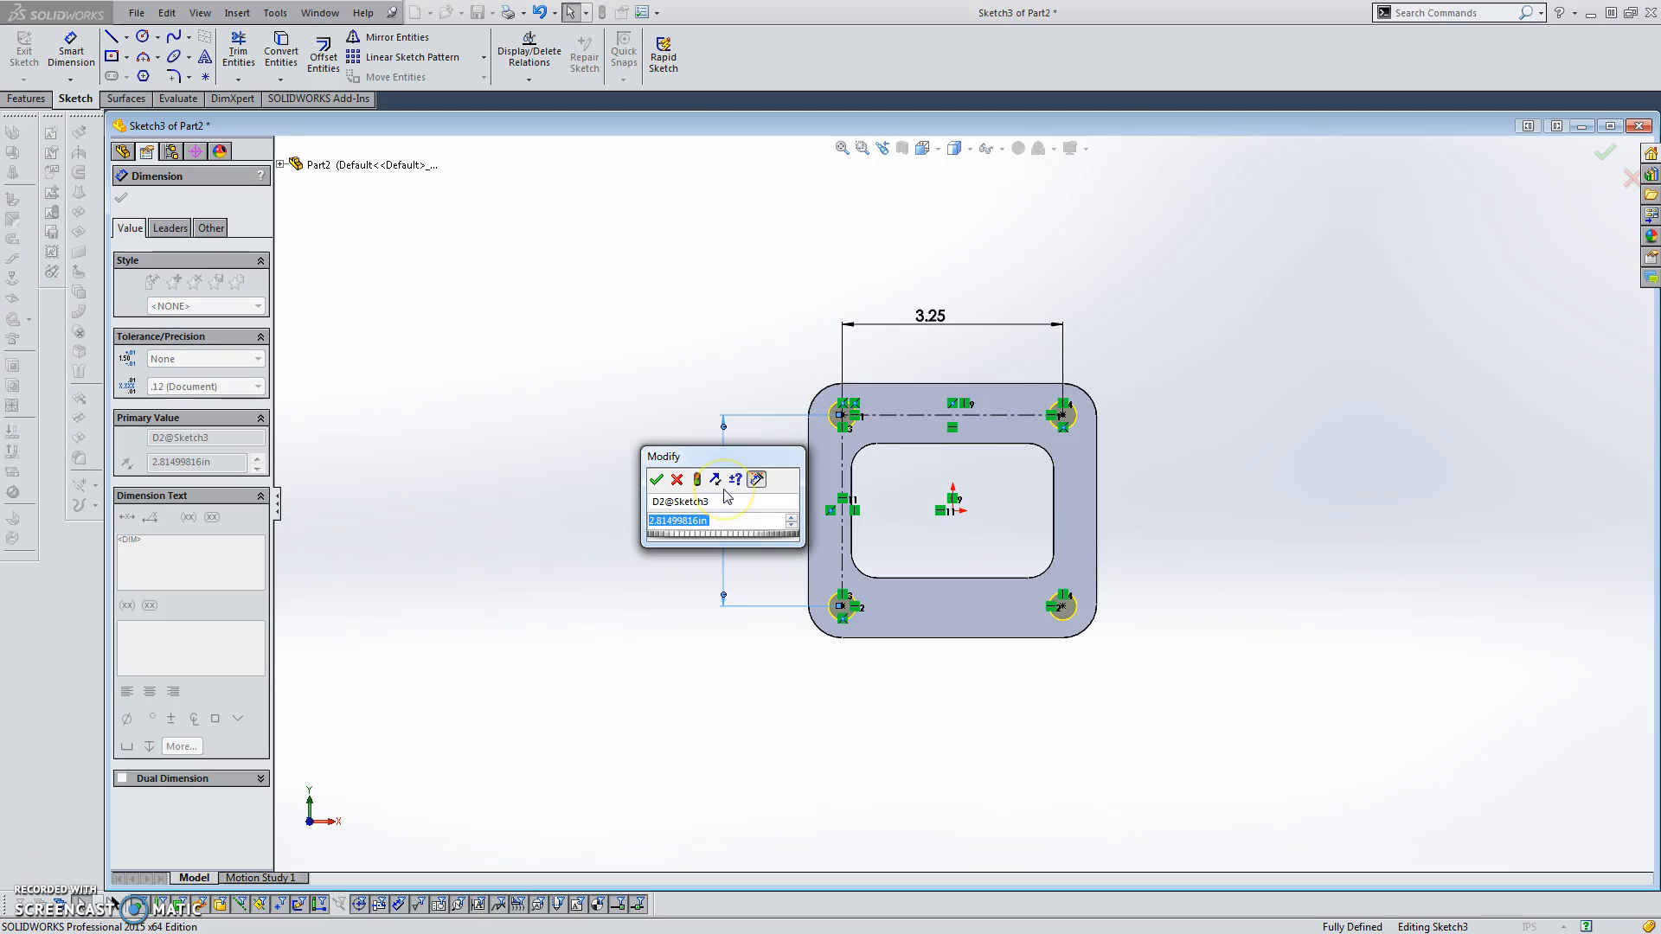
{"action": "type", "text": "2.75"}
{"action": "key", "text": "Return"}
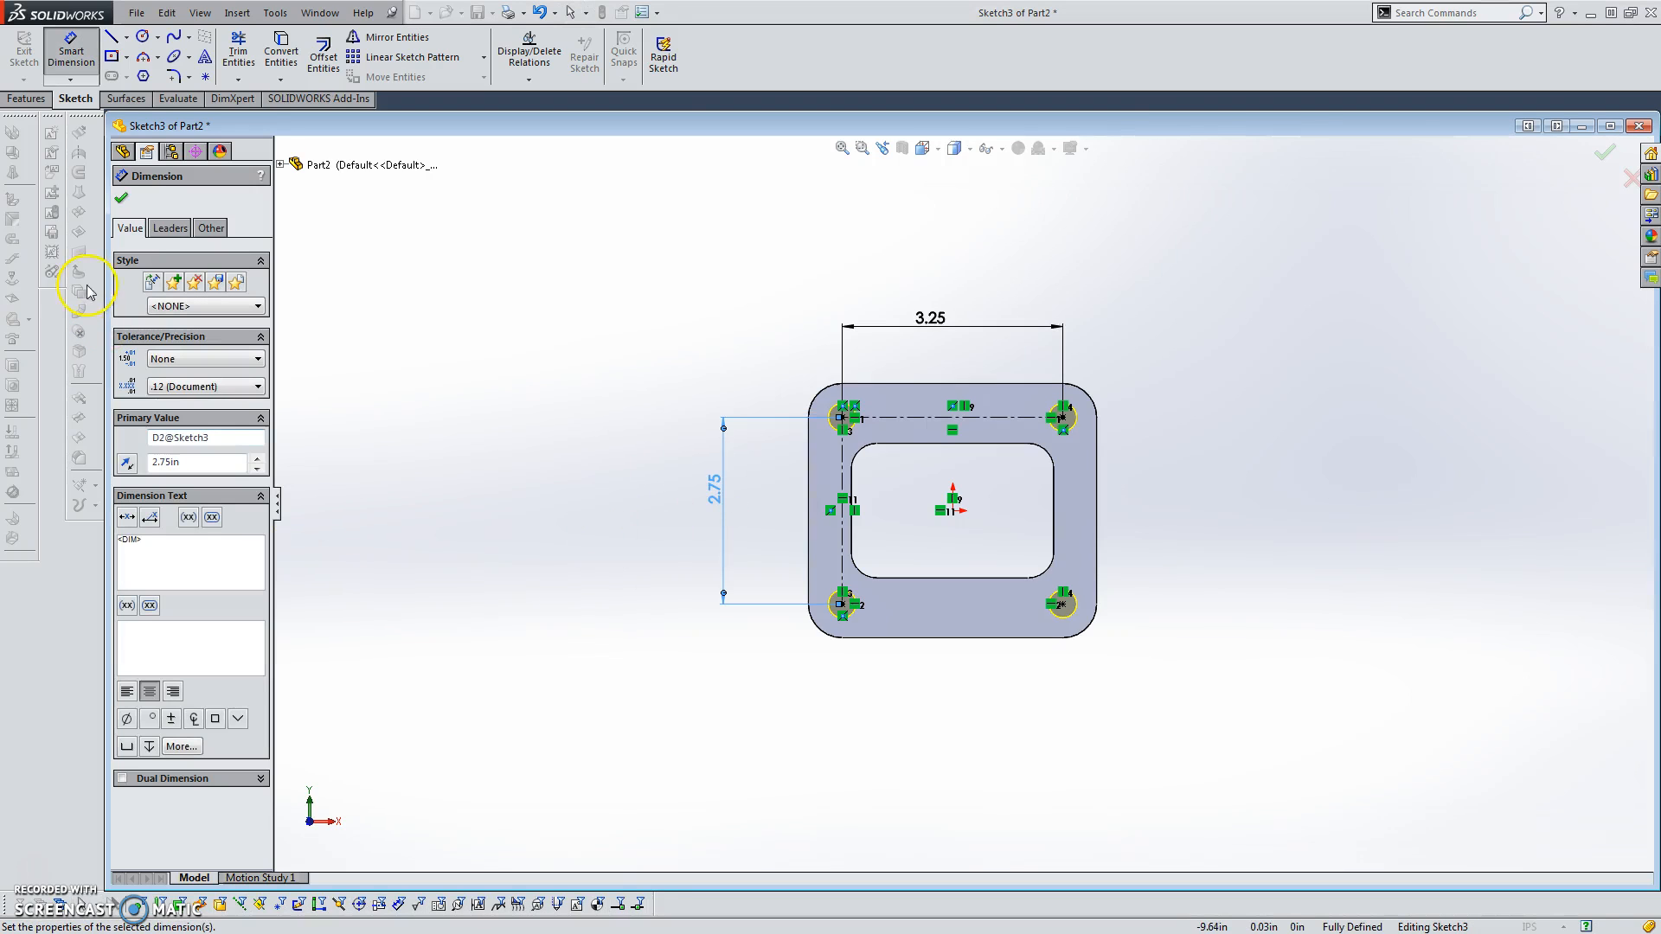
{"action": "left_click", "coordinate": [121, 199]}
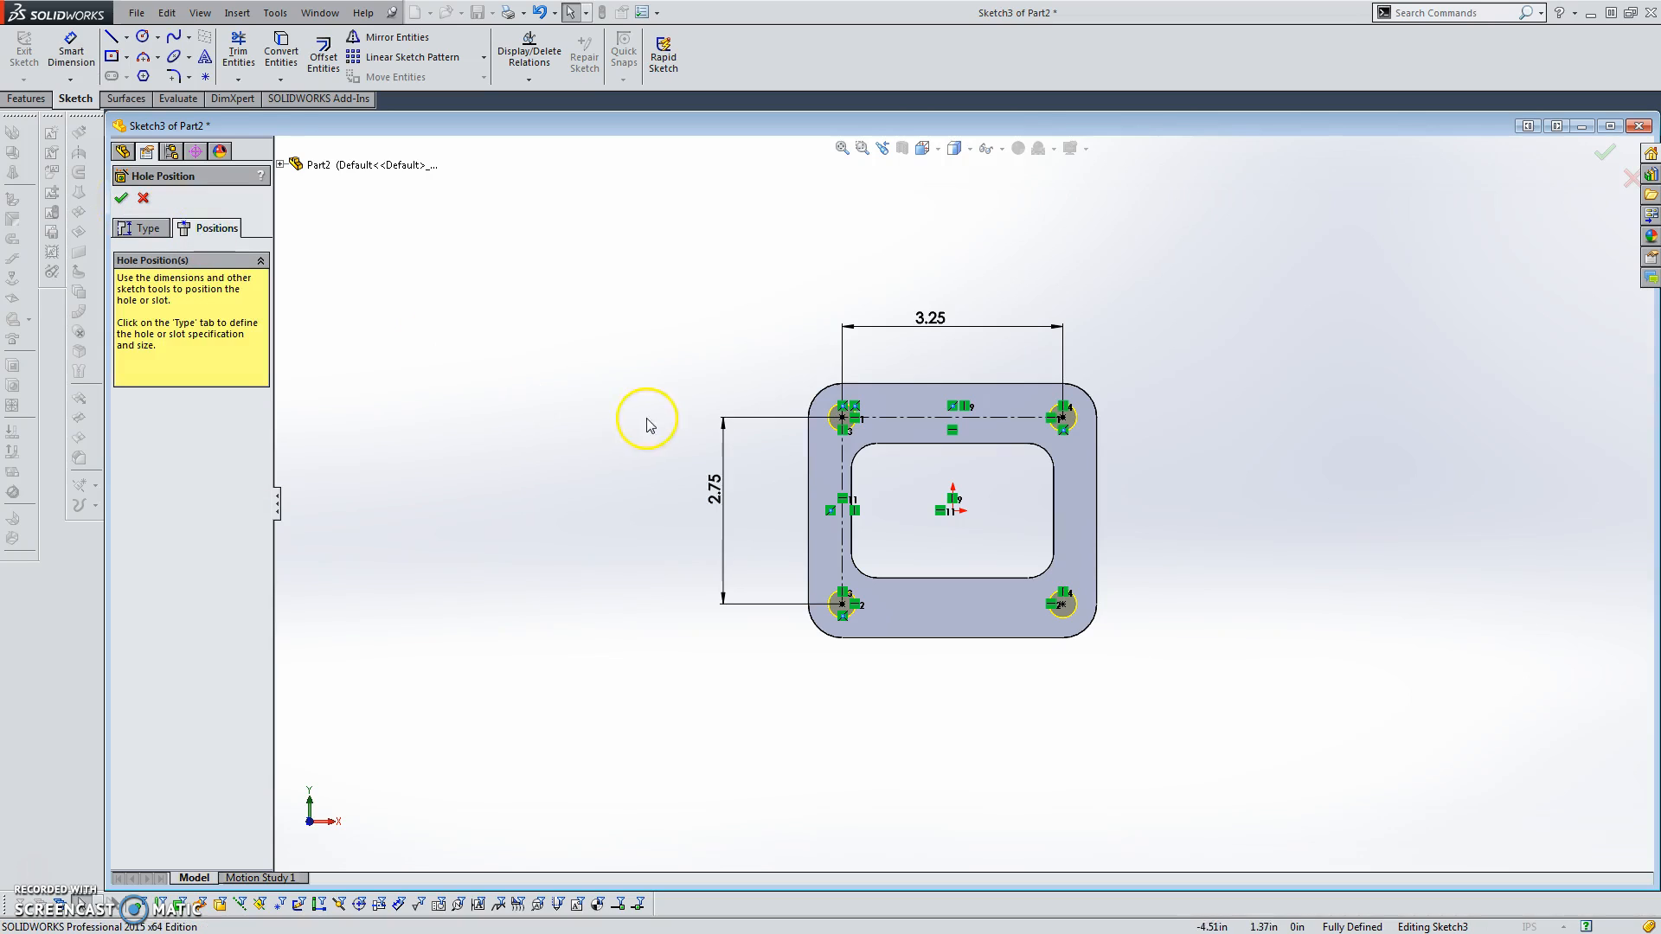
- Accept the hole positions to create the four 3/8 clearance holes in the flange plate
{"action": "left_click", "coordinate": [119, 201]}
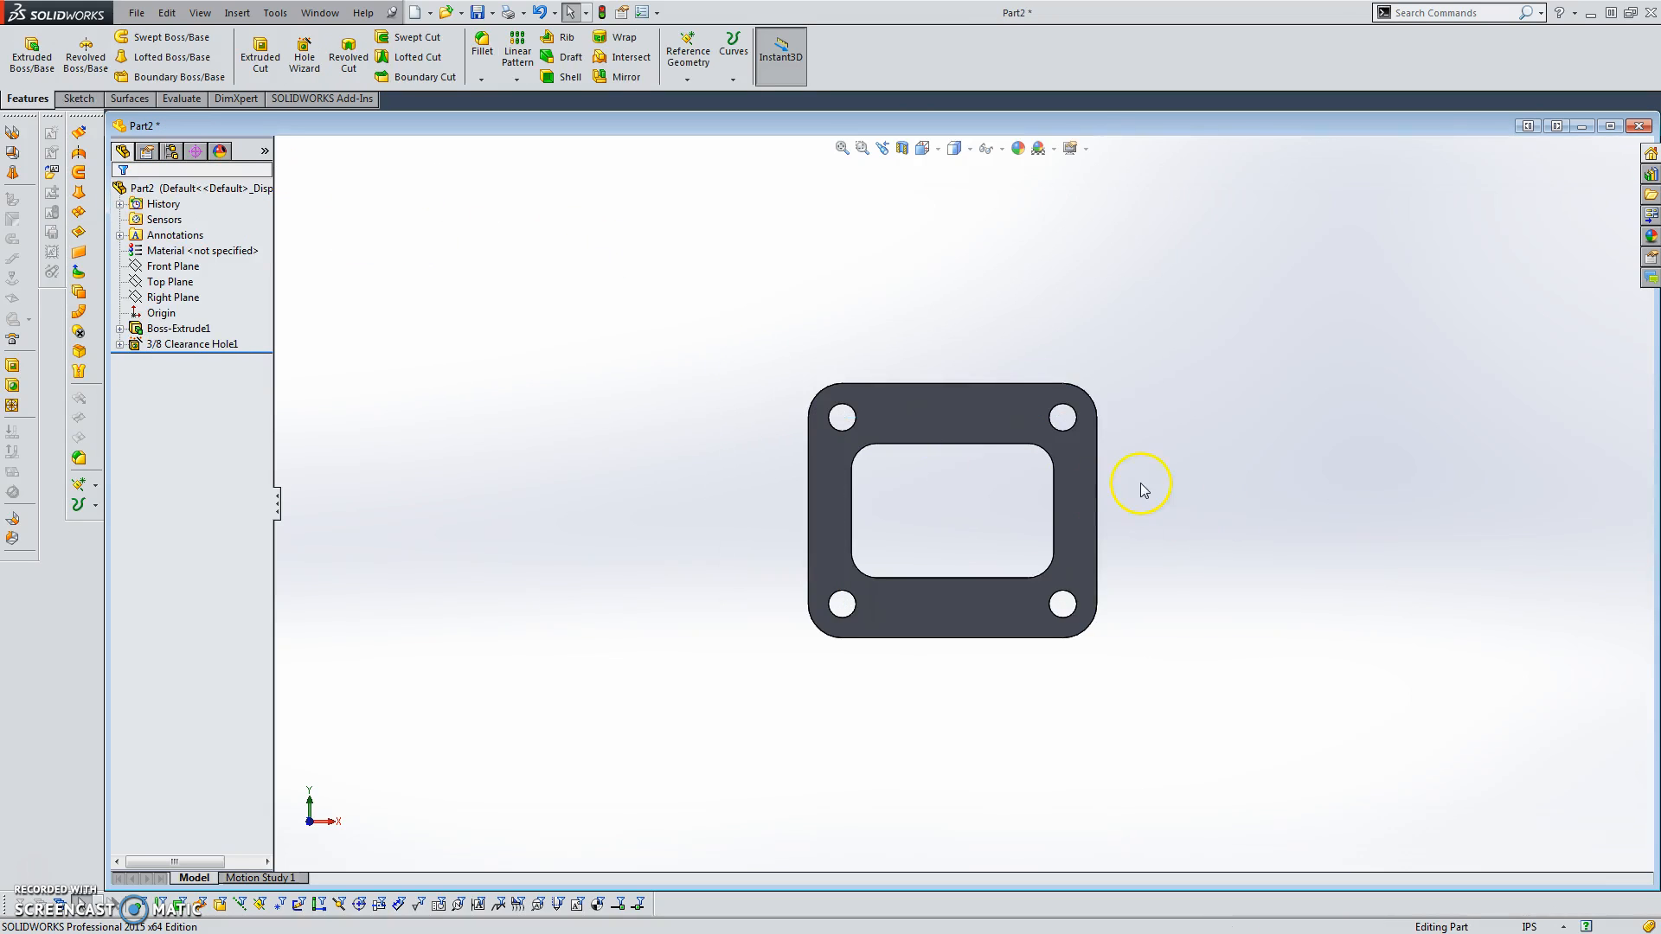
{"action": "mouse_move", "coordinate": [994, 574]}
{"action": "middle_mouse_down"}
{"action": "mouse_move", "coordinate": [900, 289]}
{"action": "mouse_move", "coordinate": [945, 505]}
{"action": "mouse_move", "coordinate": [994, 561]}
{"action": "middle_mouse_up"}
{"action": "scroll", "coordinate": [994, 563], "scroll_direction": "up", "scroll_amount": 5}
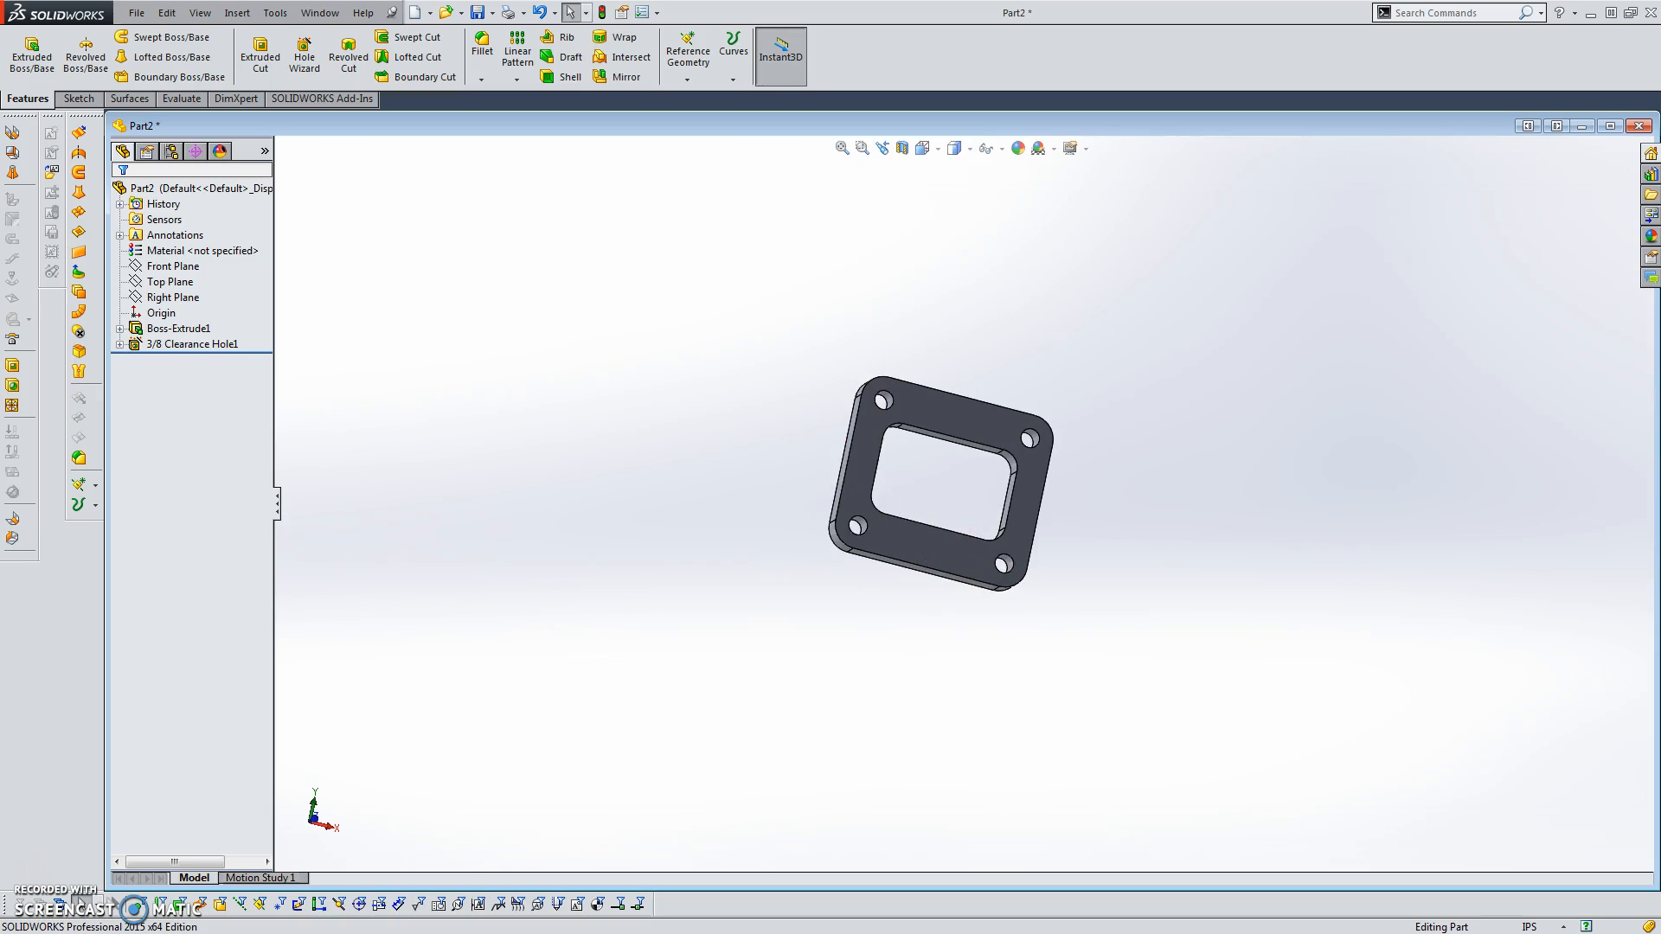